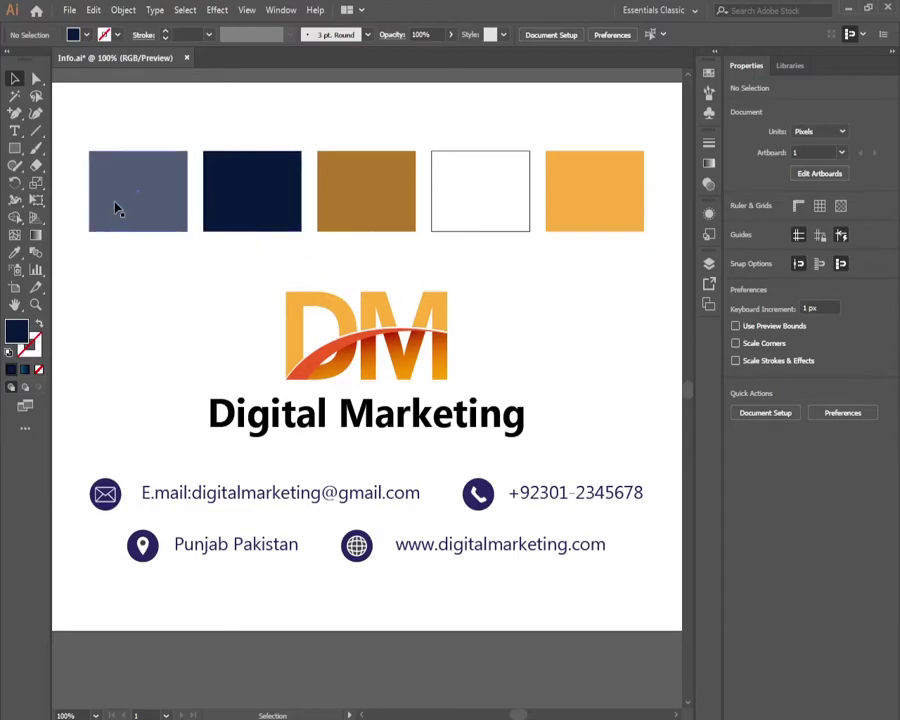
Step: Inspect the reference swatches, DM logo with text, and contact details group in turn
mouse_move(131, 134)
left_mouse_down()
mouse_move(393, 169)
mouse_move(583, 240)
left_mouse_up()
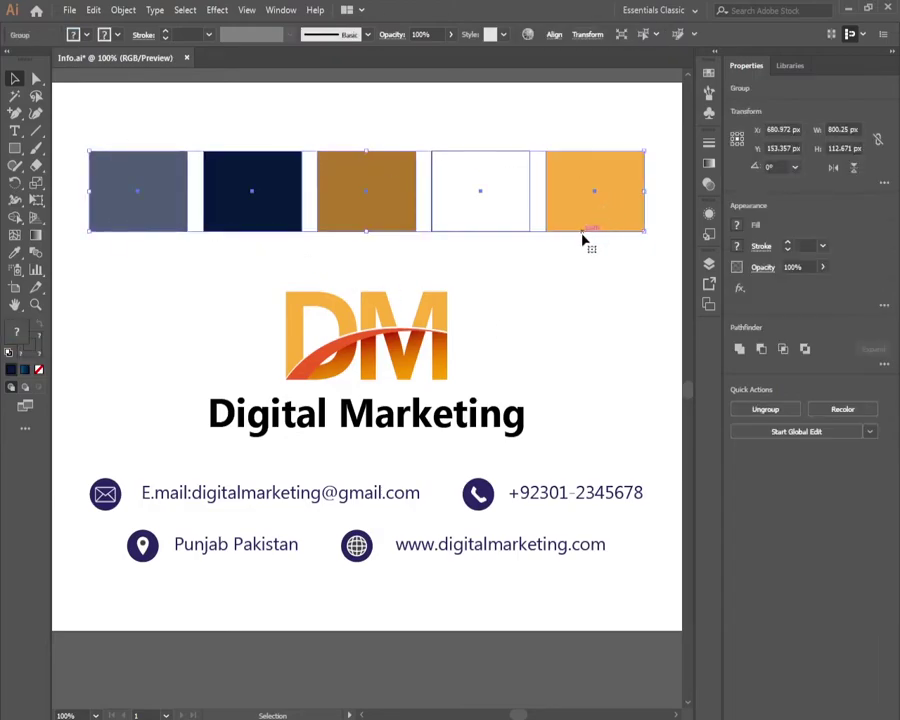
left_click(574, 258)
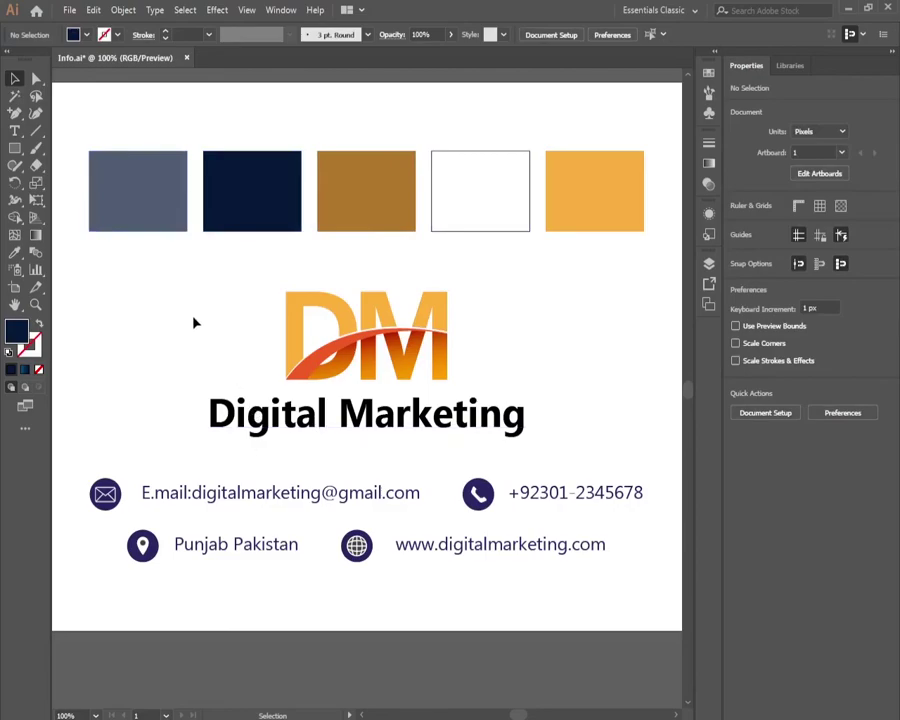
left_click_drag(181, 286, 594, 458)
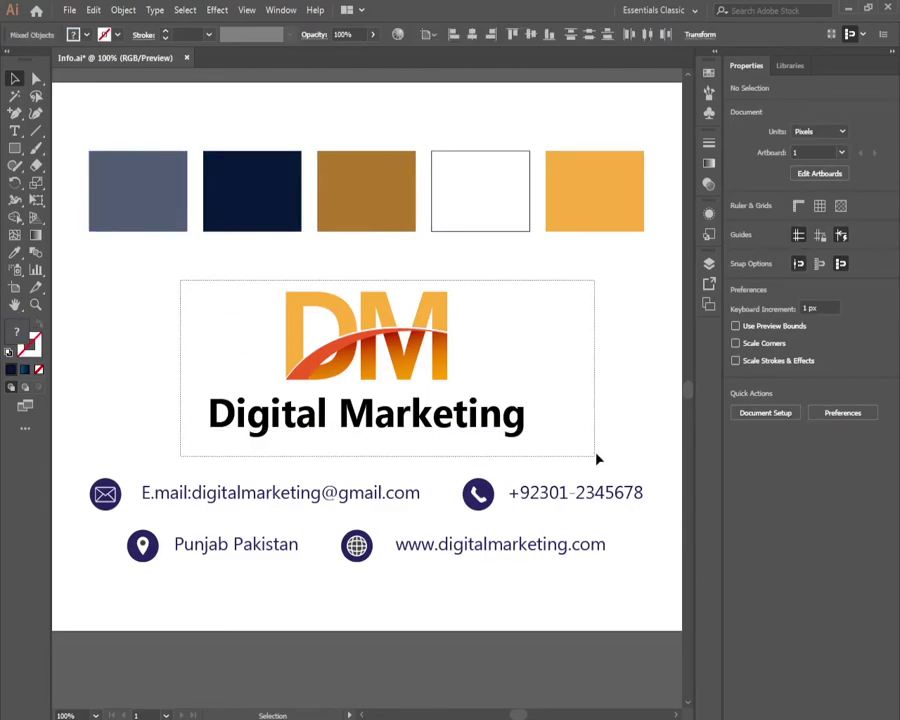
left_click(598, 450)
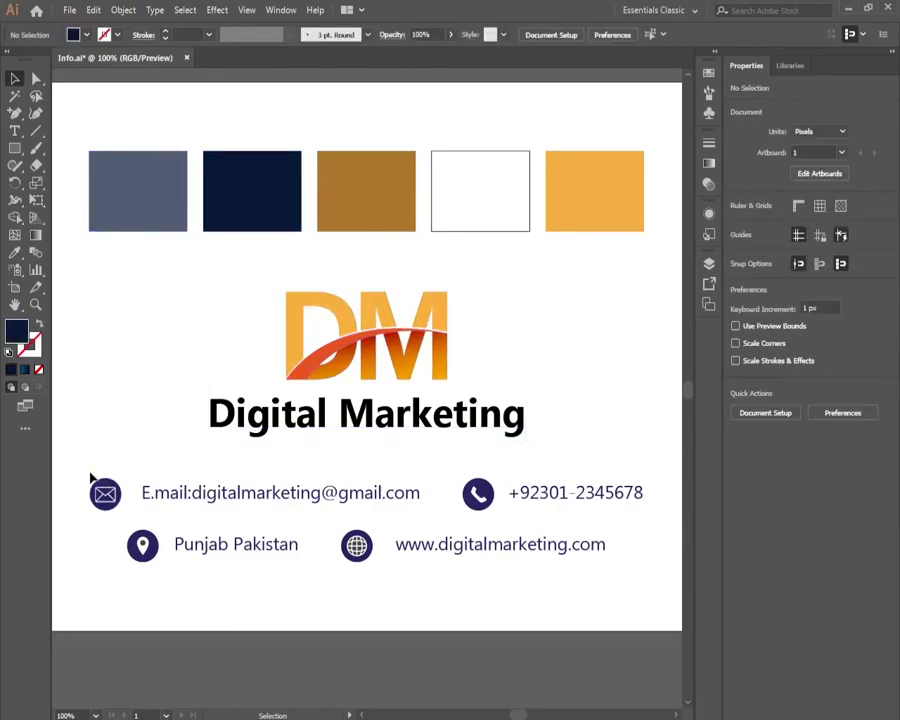
left_click_drag(92, 460, 586, 574)
left_click(440, 576)
key("a")
Step: Create a Print document named 'Business card', 3.5 × 2 in, with inch units
key("ctrl+n")
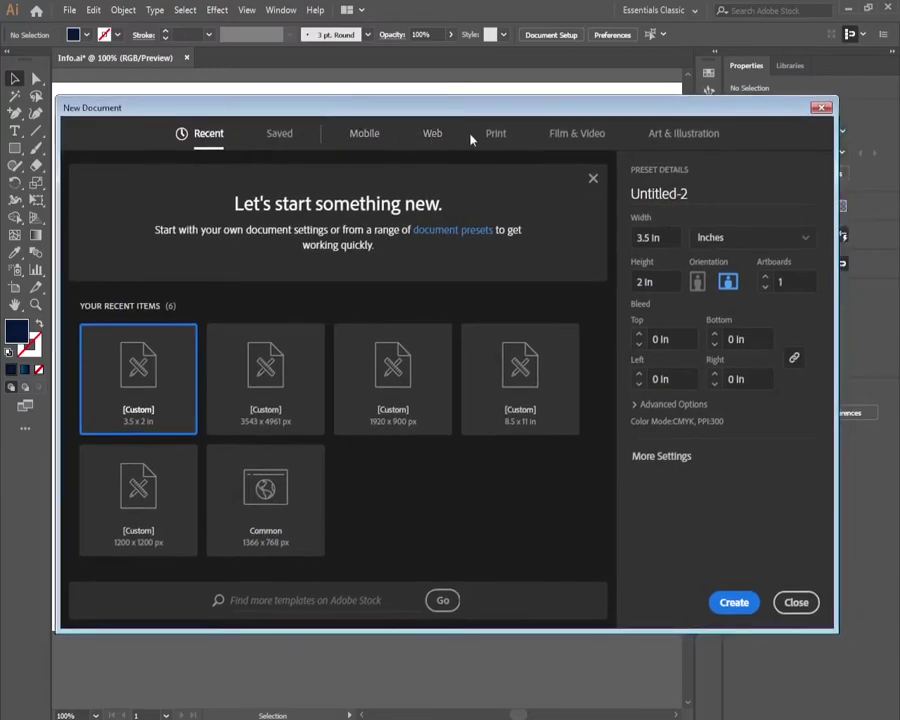
left_click(496, 135)
left_click_drag(690, 194, 617, 198)
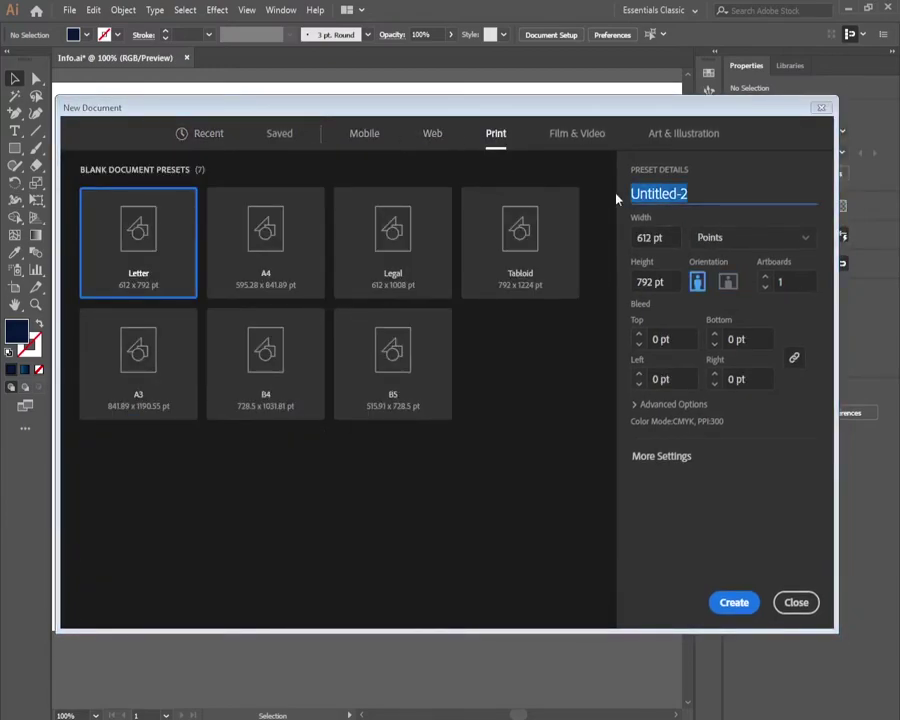
type("Busine")
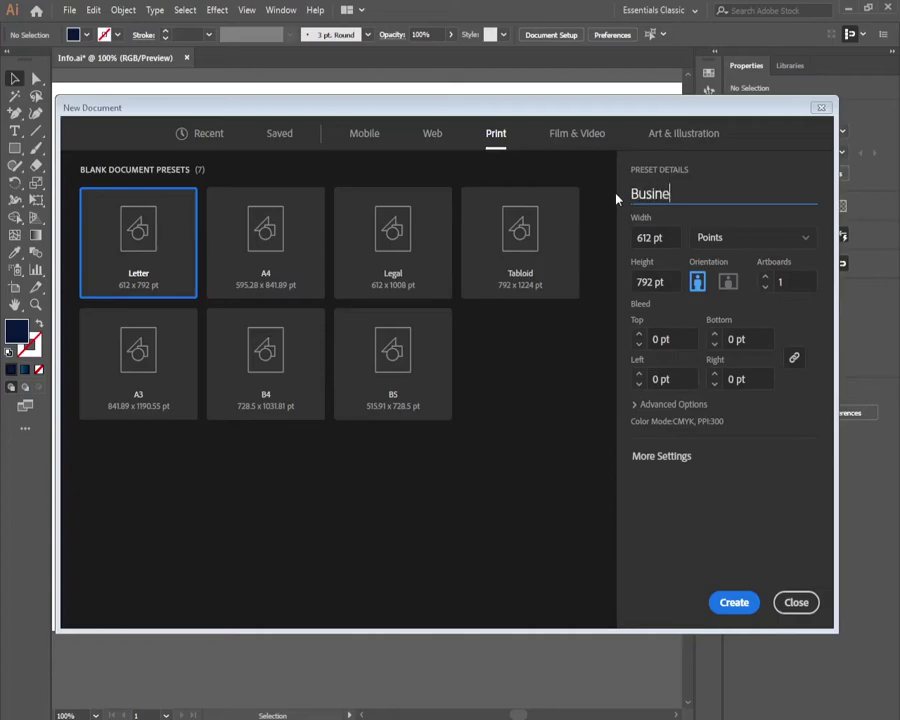
type("ss card")
left_click(755, 240)
left_click(755, 312)
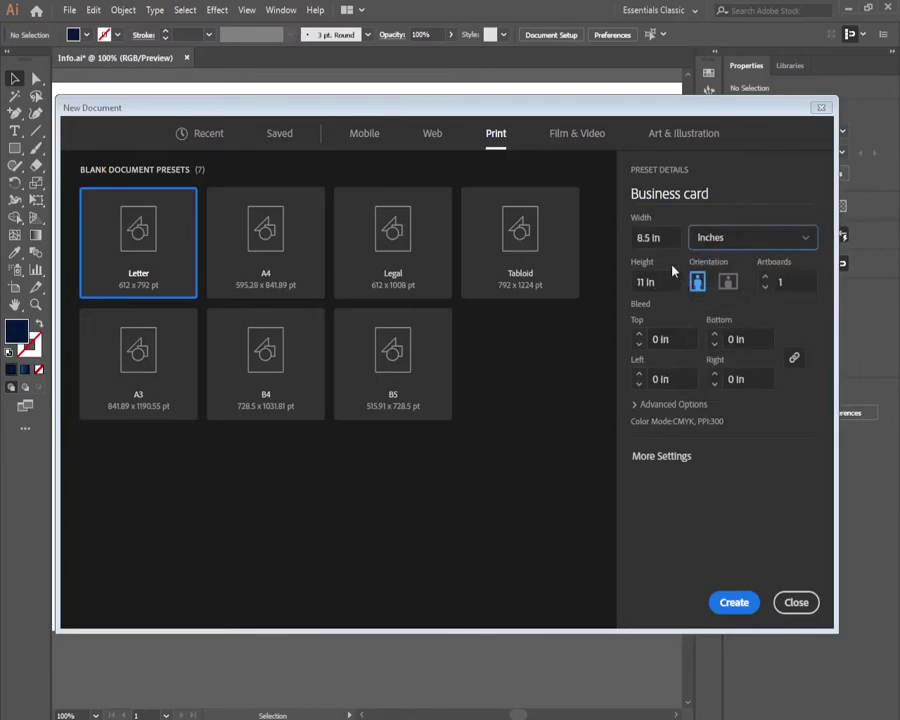
double_click(649, 238)
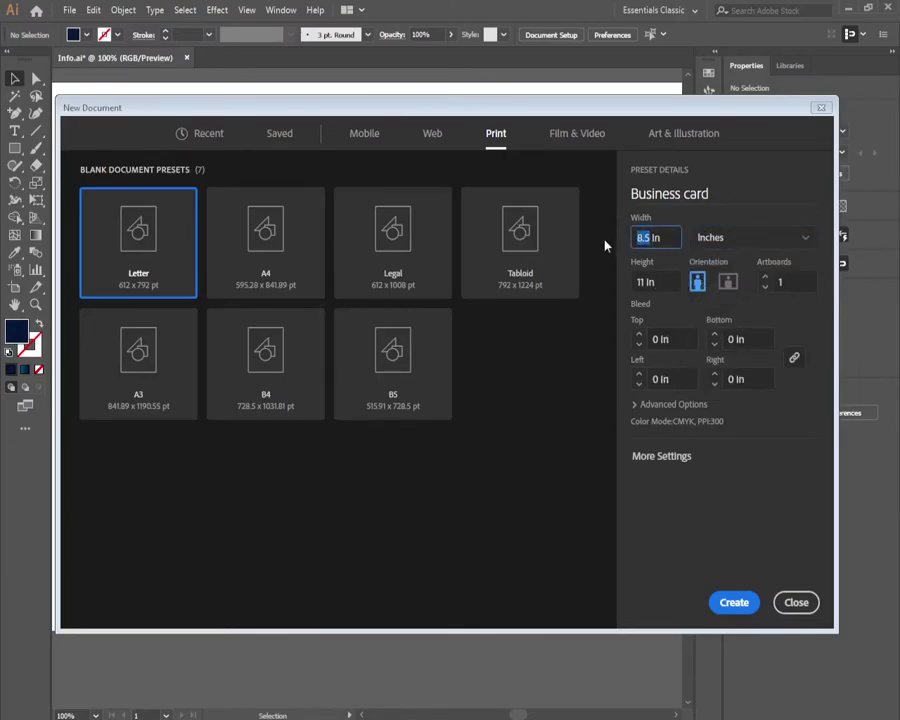
type("3.5")
double_click(636, 282)
type("2")
key("Return")
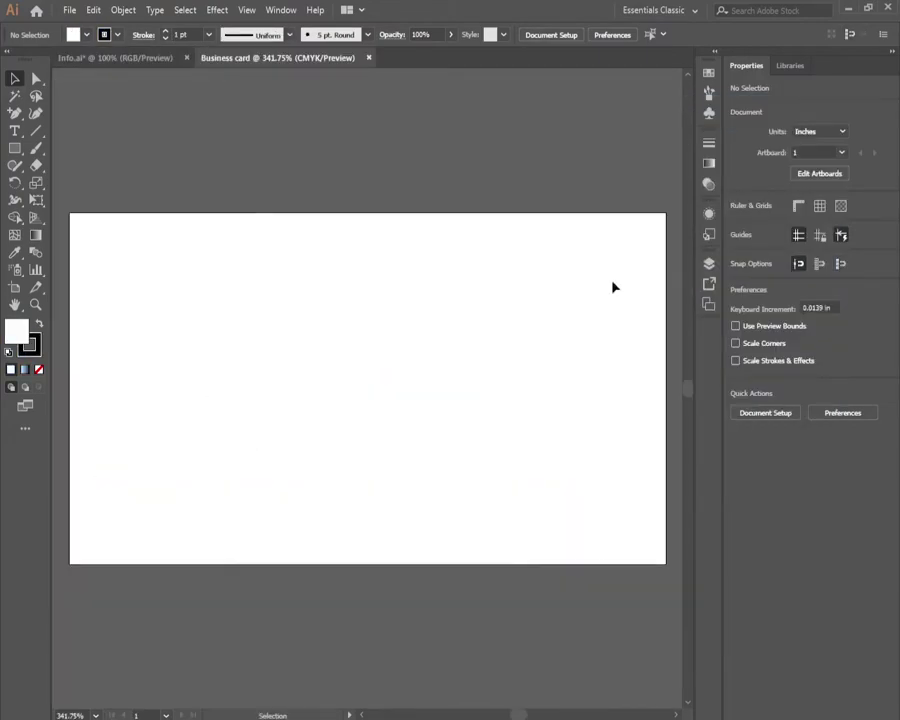
Step: Show the rulers and place a vertical left-margin guide at X 0.3 in
key("a")
key("ctrl+r")
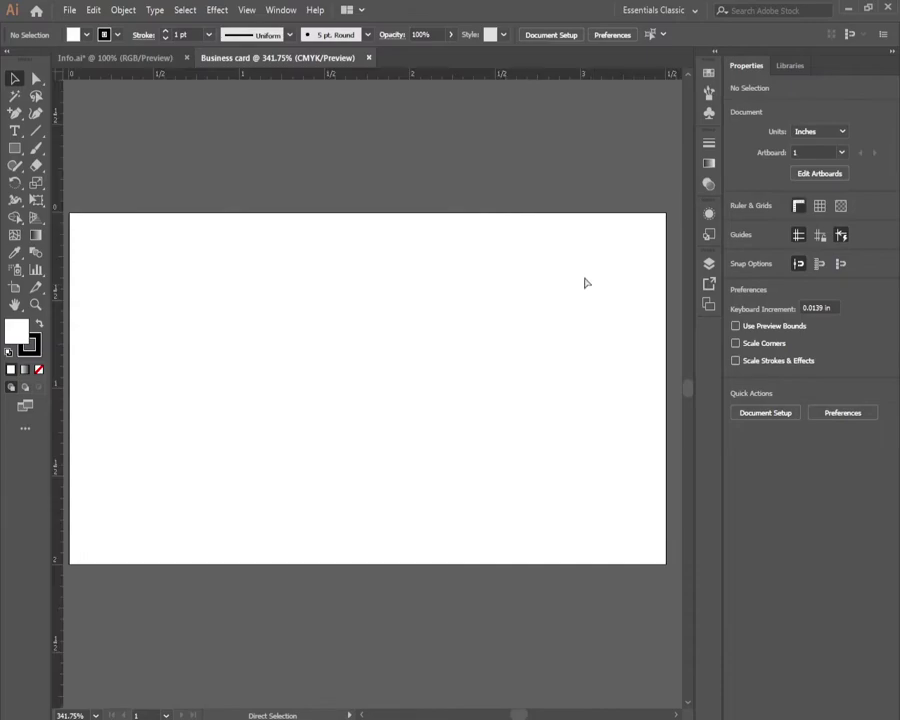
key("v")
left_click_drag(60, 250, 114, 326)
left_click(780, 129)
type("0.3")
key("Return")
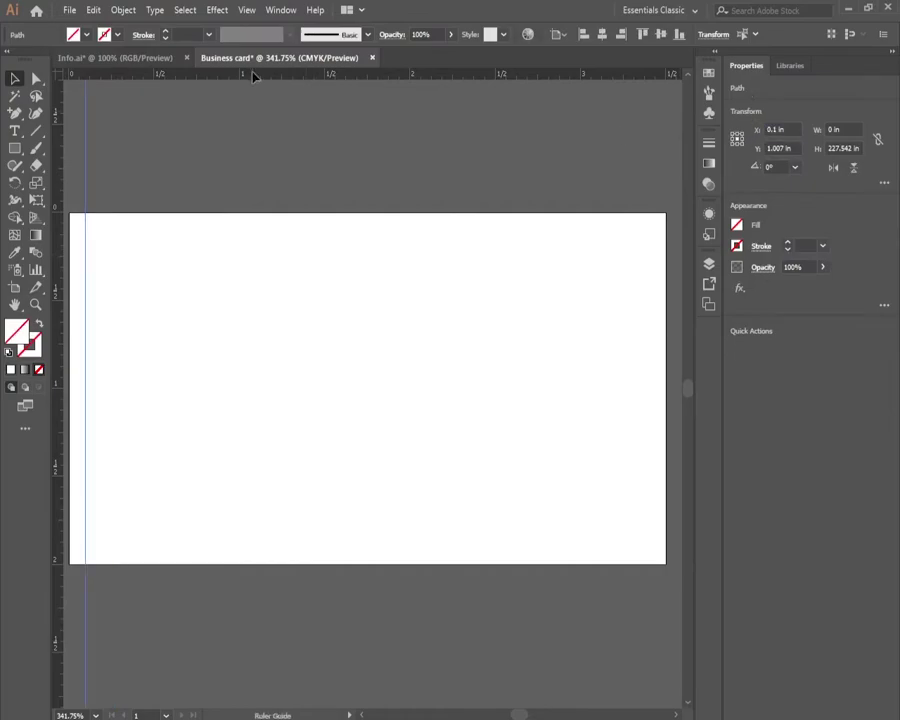
Step: Add a horizontal guide 0.1 in below the card's top edge
left_click_drag(527, 73, 527, 124)
left_click(780, 148)
type("0.1")
key("Return")
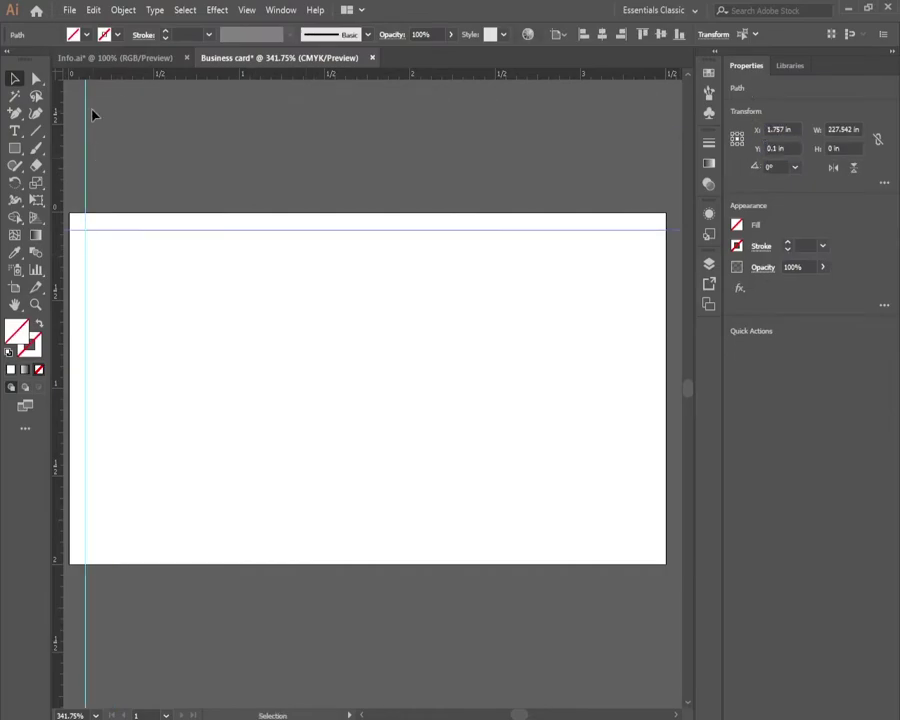
Step: Reset the ruler origin to the bottom-right corner and add a guide 0.1 in above the bottom edge
left_click_drag(62, 82, 662, 564)
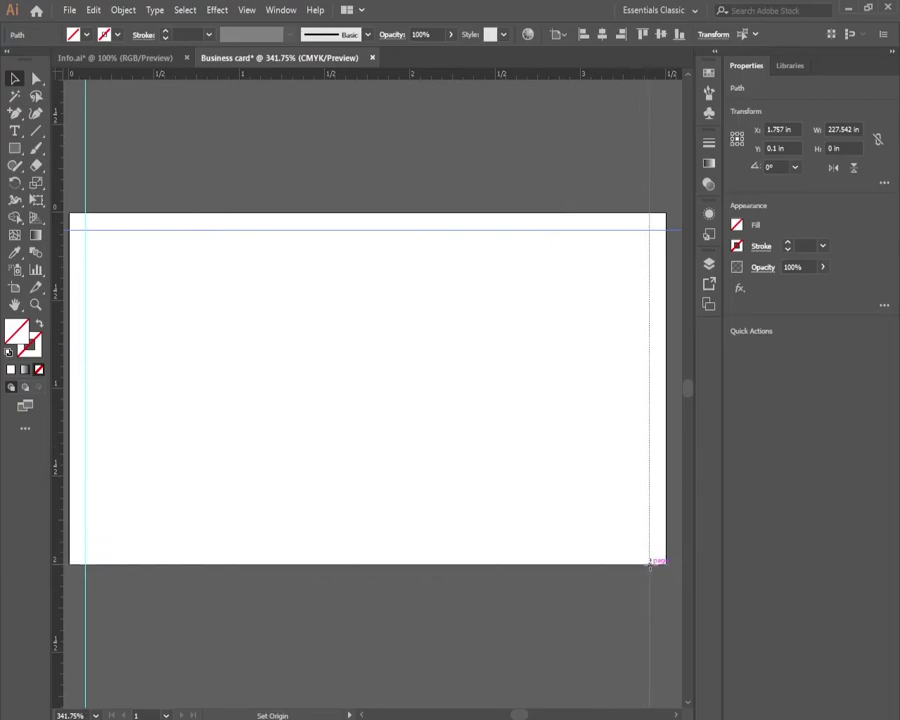
left_click_drag(297, 73, 297, 308)
left_click(780, 148)
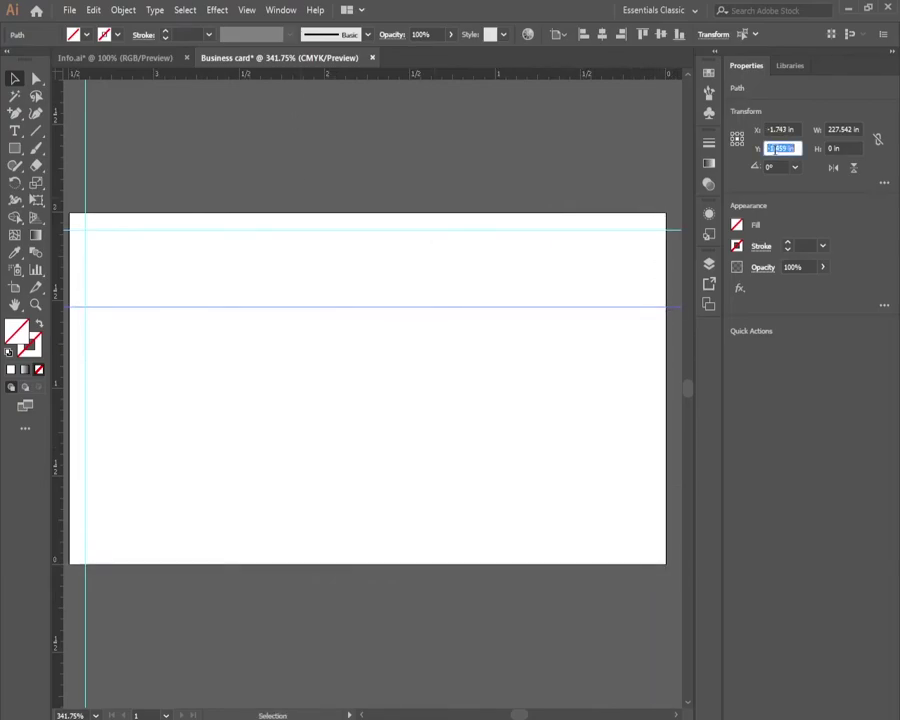
key("BackSpace")
key("Return")
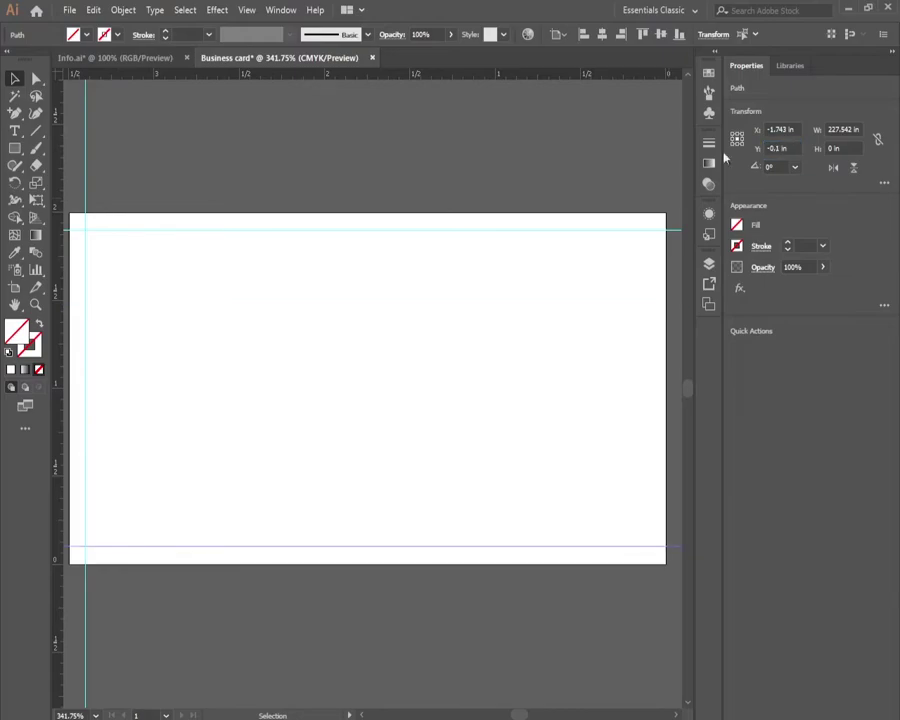
left_click(74, 160)
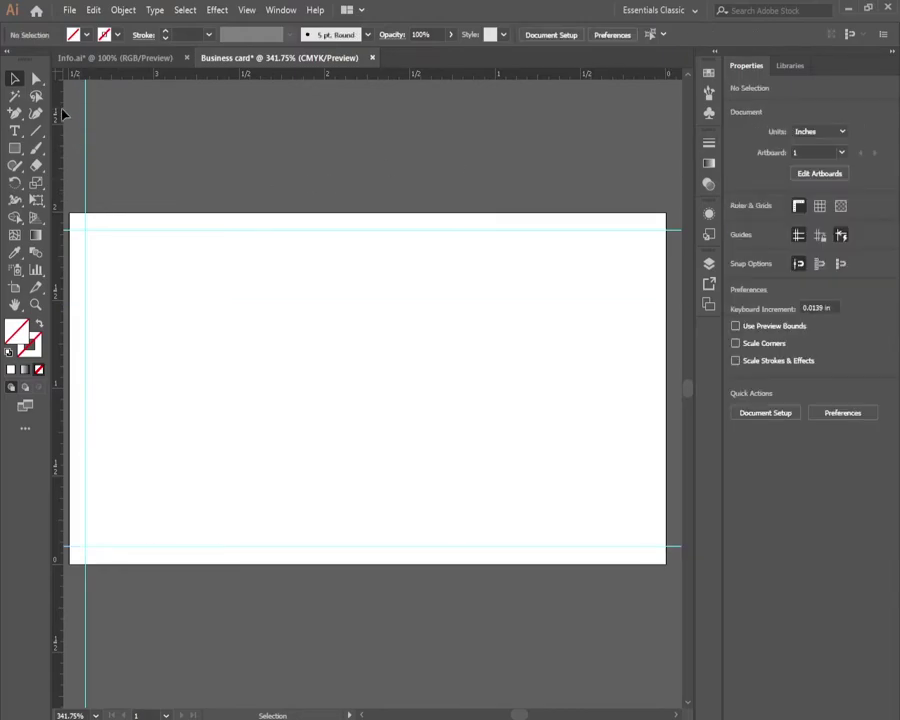
Step: Add a vertical guide 0.1 in inside the right edge of the card
left_click_drag(61, 112, 252, 136)
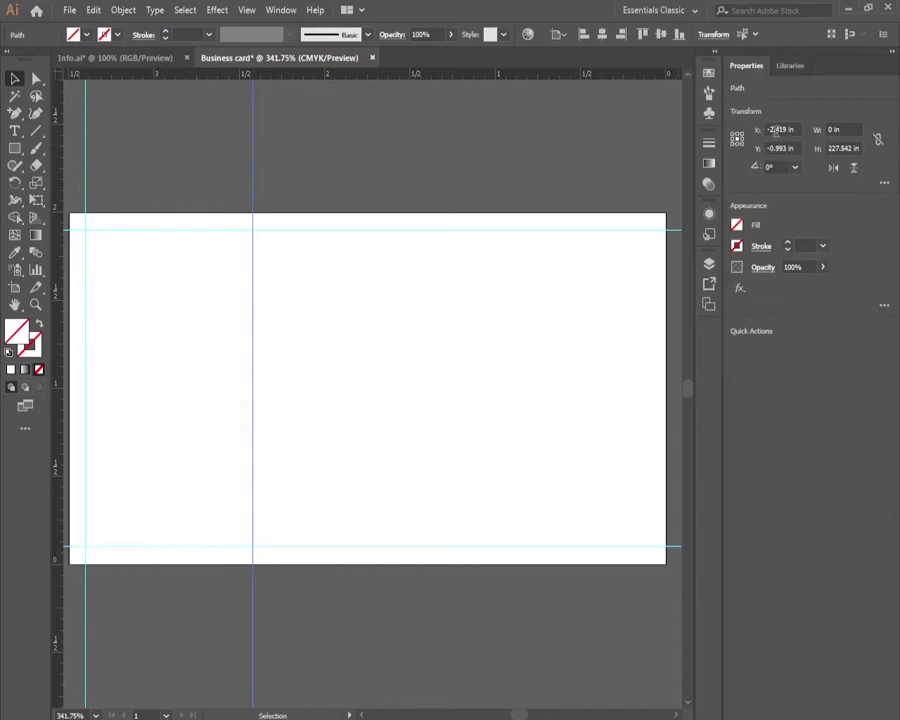
left_click(778, 130)
key("BackSpace")
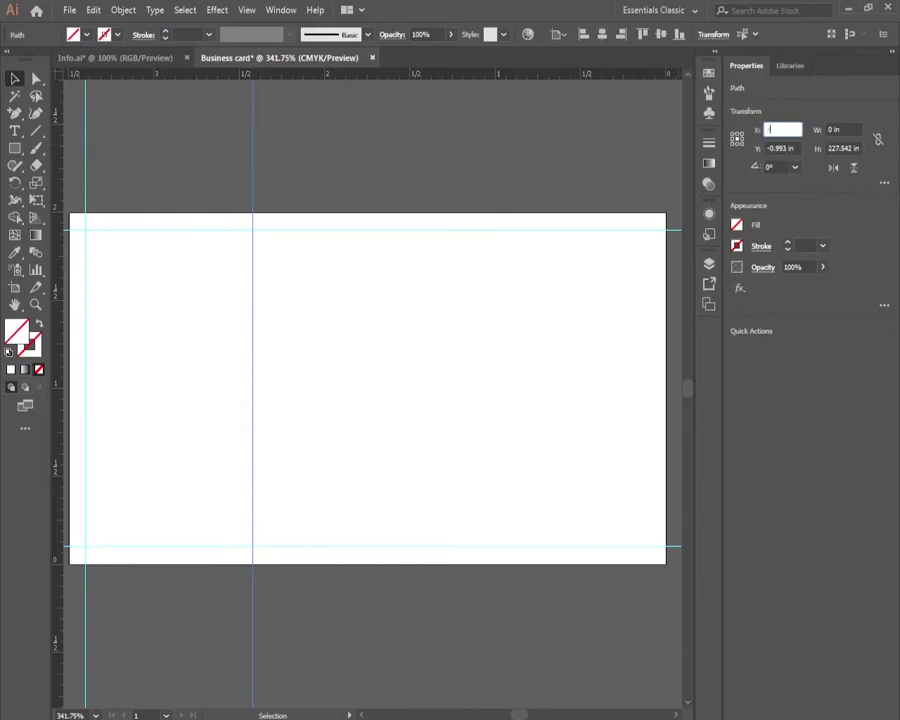
type("-0.1")
key("Return")
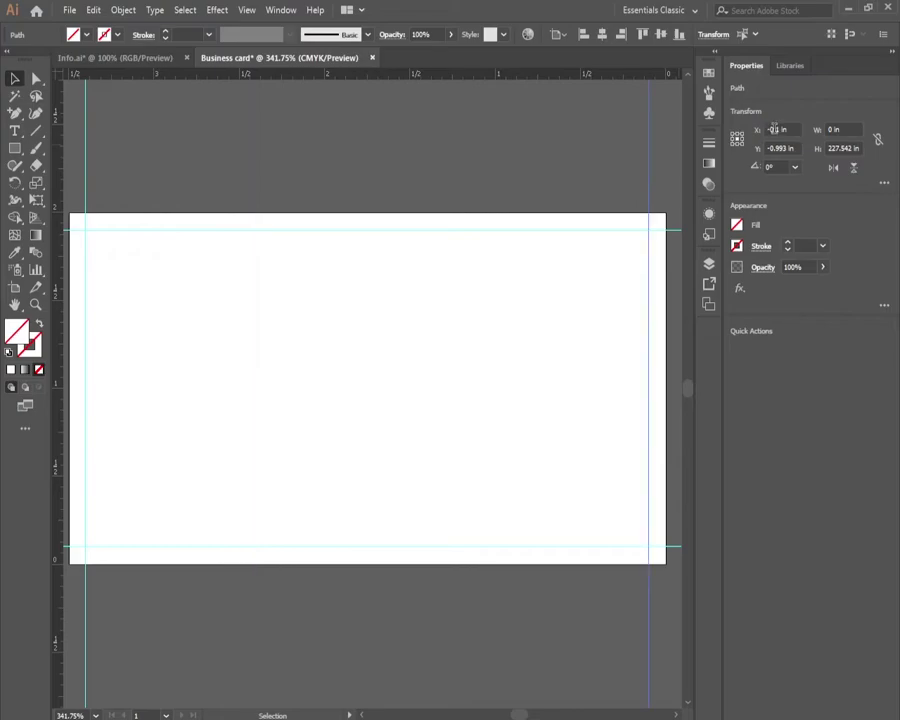
left_click(238, 100)
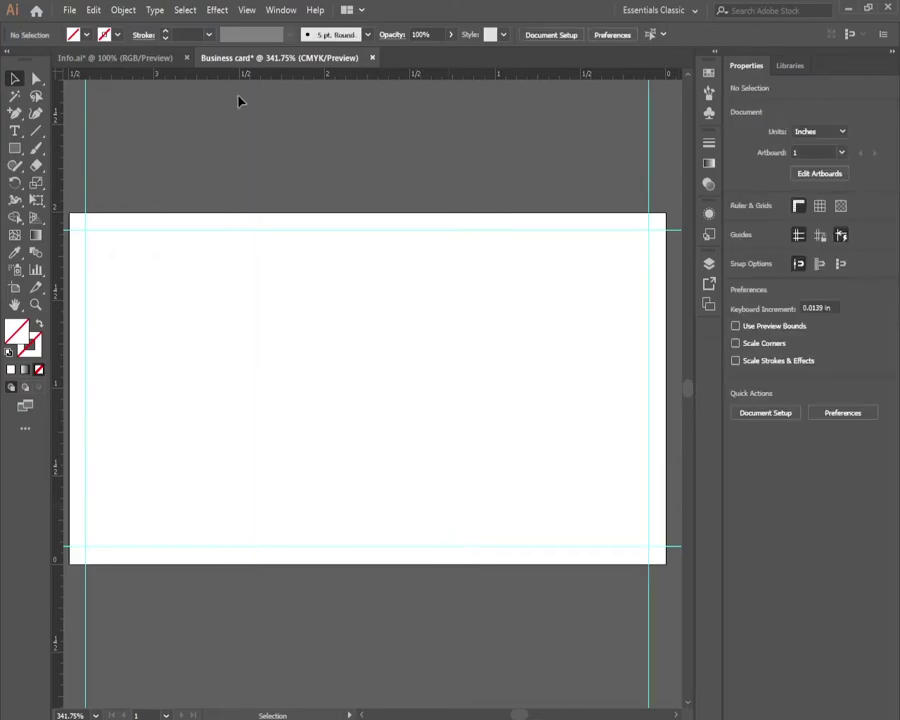
left_click(240, 11)
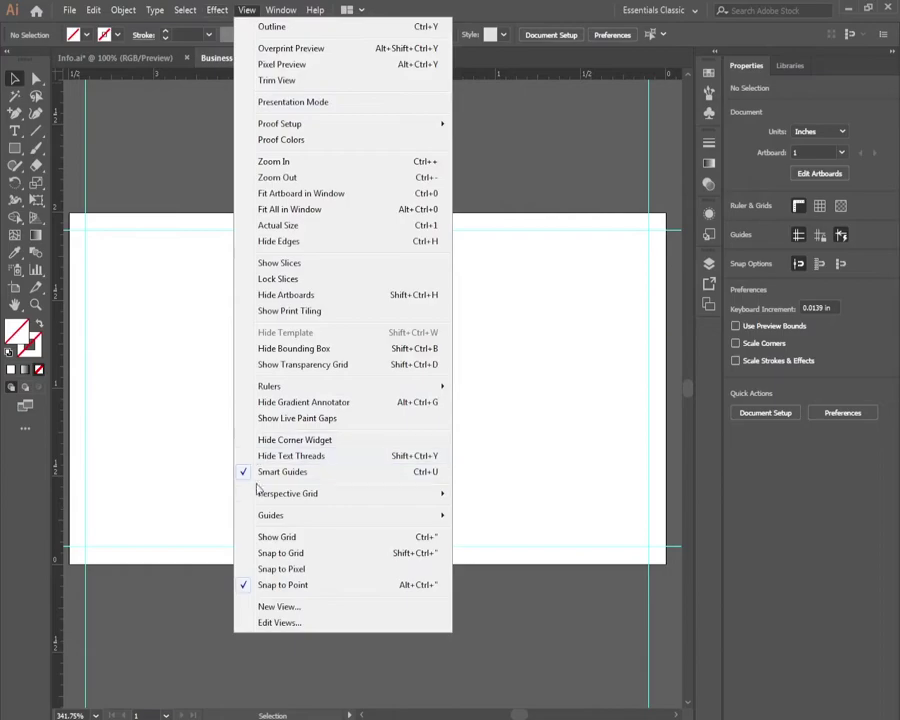
left_click(188, 326)
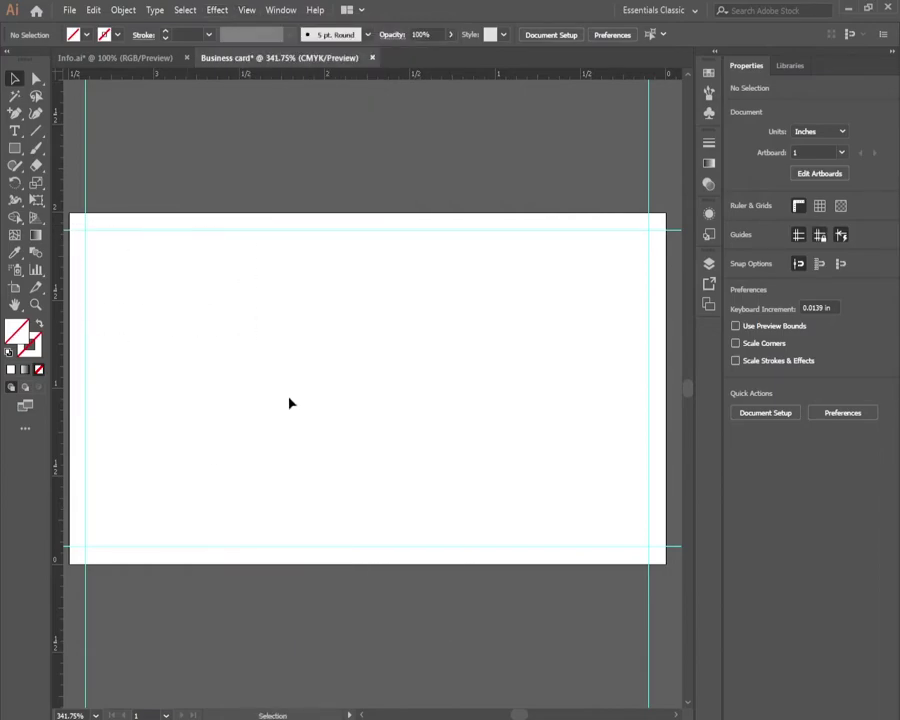
Step: In Info.ai, select the five gradient swatches and look over the reference artwork
scroll(300, 375, "up", 1)
scroll(300, 375, "up", 1)
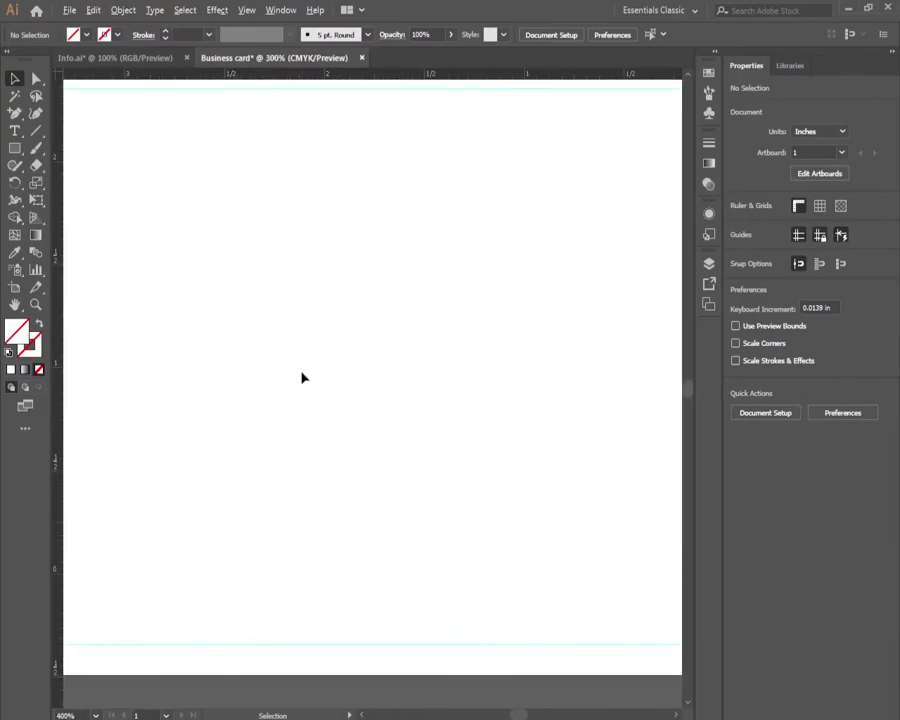
scroll(300, 375, "down", 3)
key("ctrl+Tab")
scroll(271, 295, "down", 1)
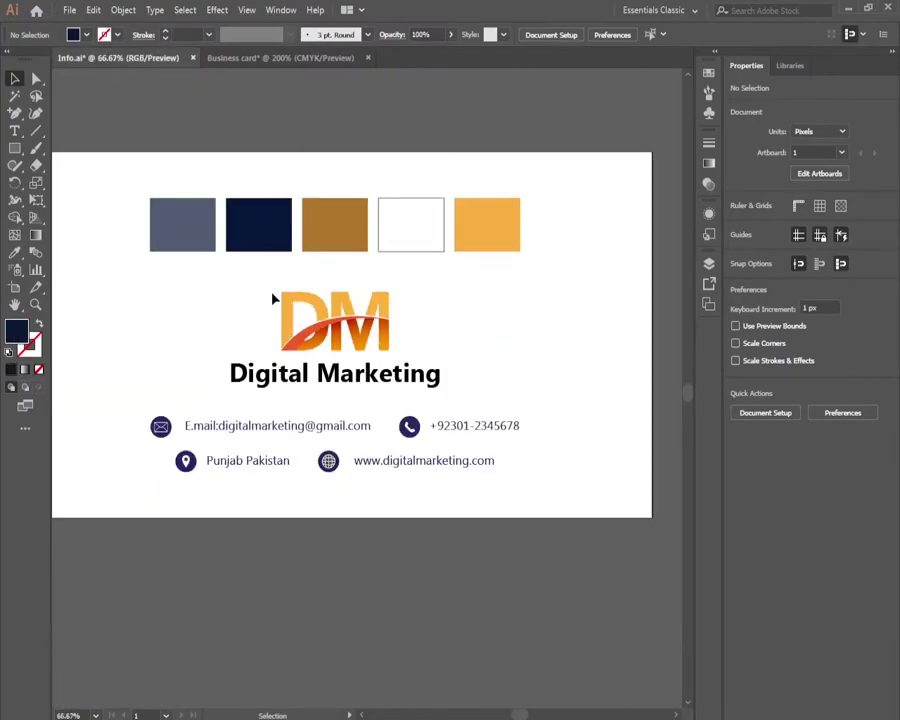
scroll(462, 262, "up", 3)
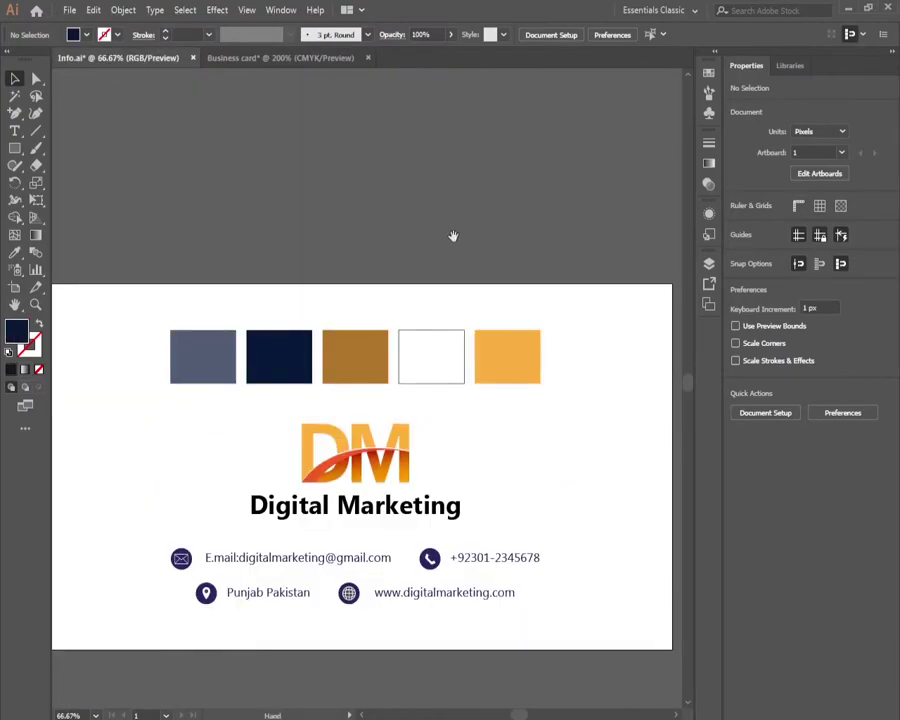
scroll(450, 300, "up", 3)
scroll(440, 365, "up", 3)
scroll(400, 400, "up", 2)
left_click_drag(135, 380, 689, 328)
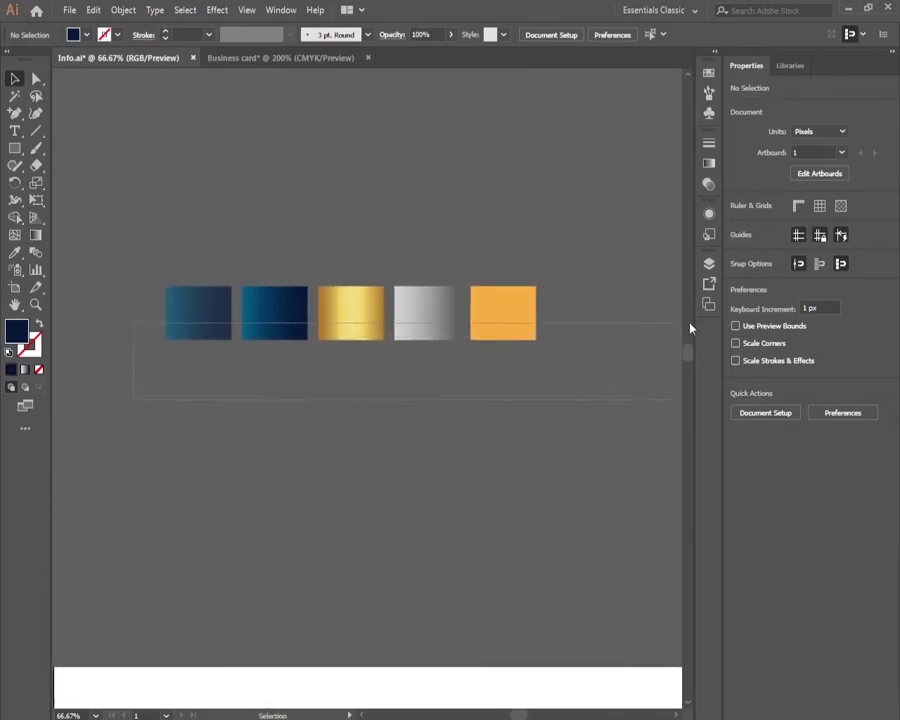
scroll(492, 473, "down", 1)
scroll(492, 473, "down", 3)
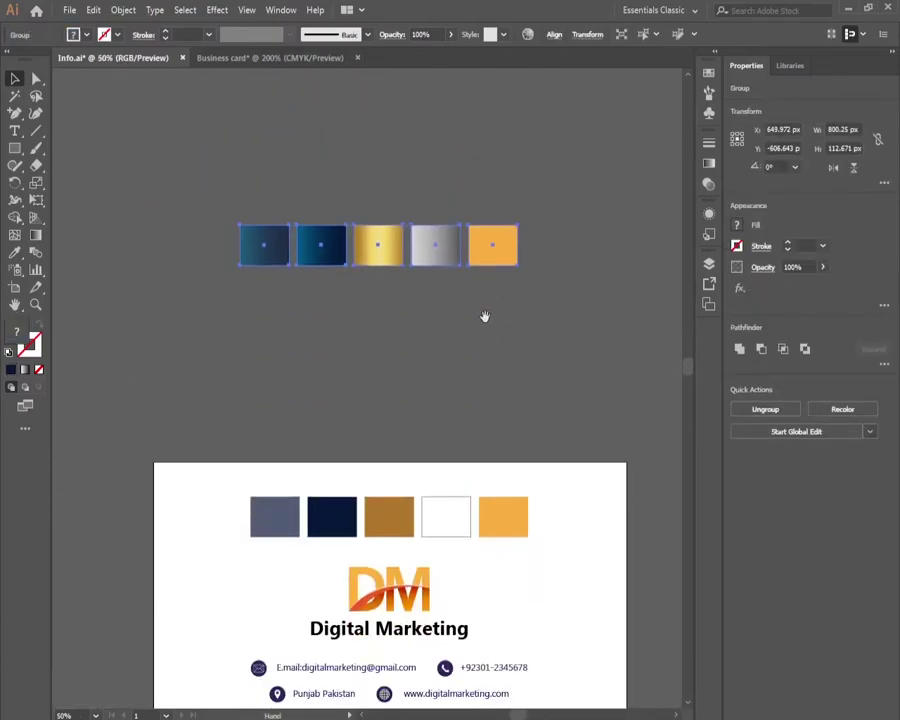
left_click_drag(484, 245, 508, 367)
left_click(482, 456)
scroll(485, 458, "up", 1)
scroll(484, 458, "down", 2)
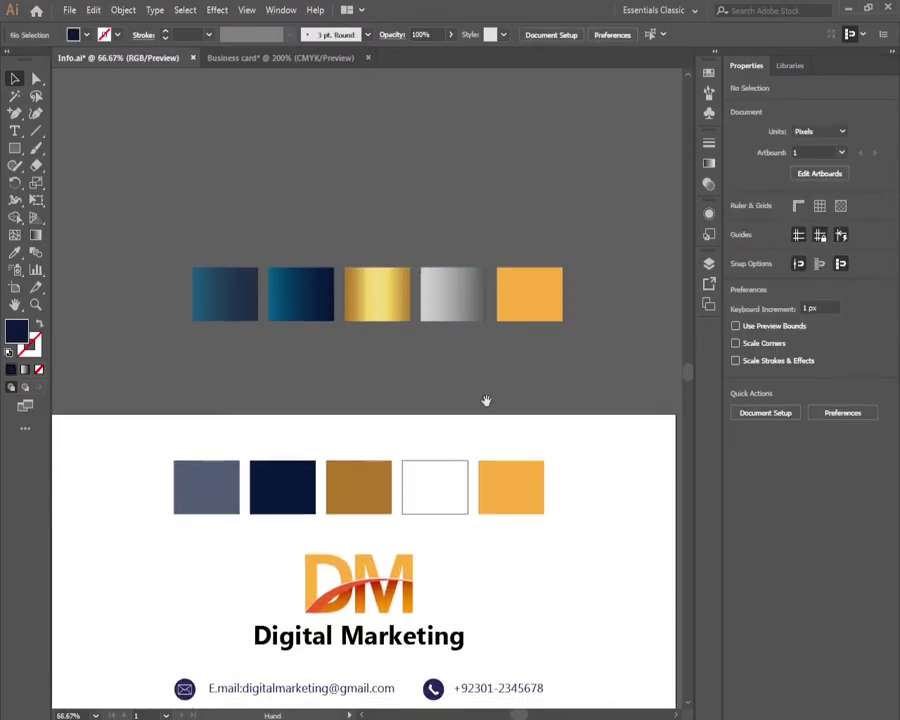
scroll(484, 394, "down", 1)
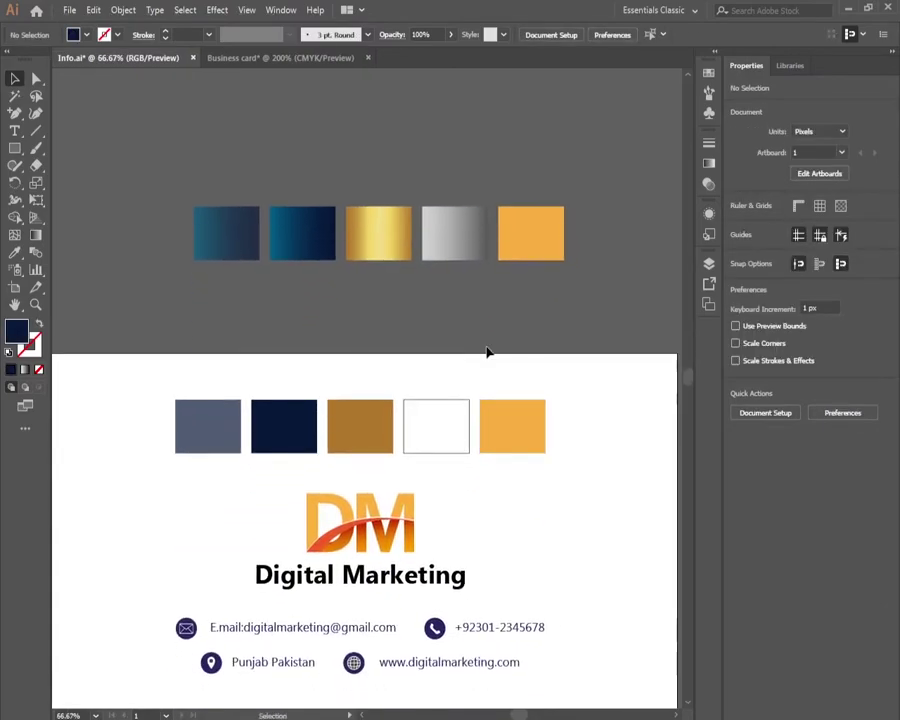
Step: Copy all swatches and card artwork from Info.ai and paste them into Business card
key("ctrl+Tab")
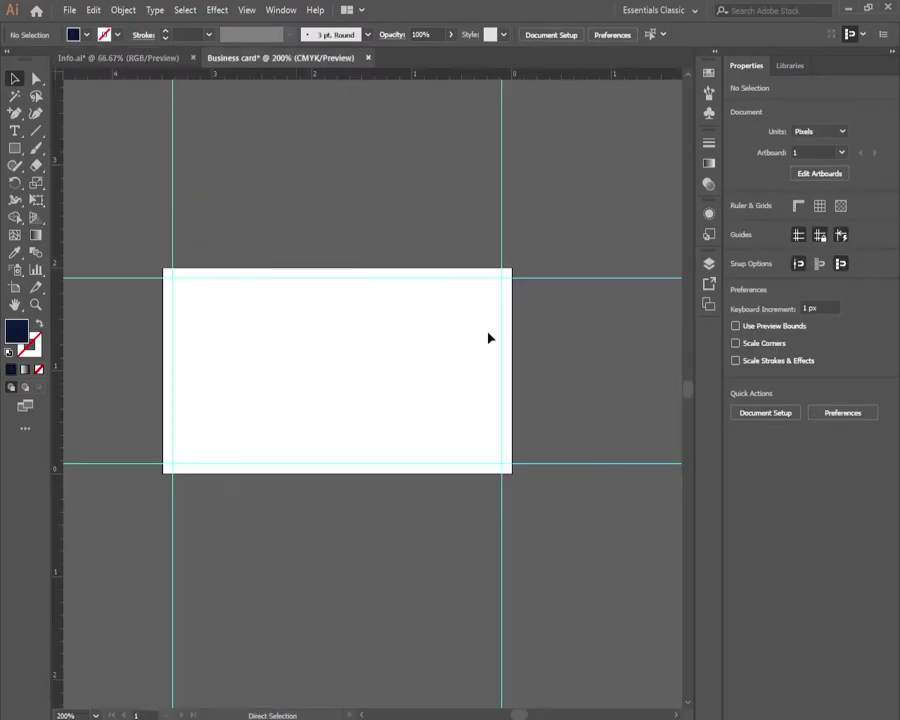
key("ctrl+Tab")
scroll(316, 366, "down", 2)
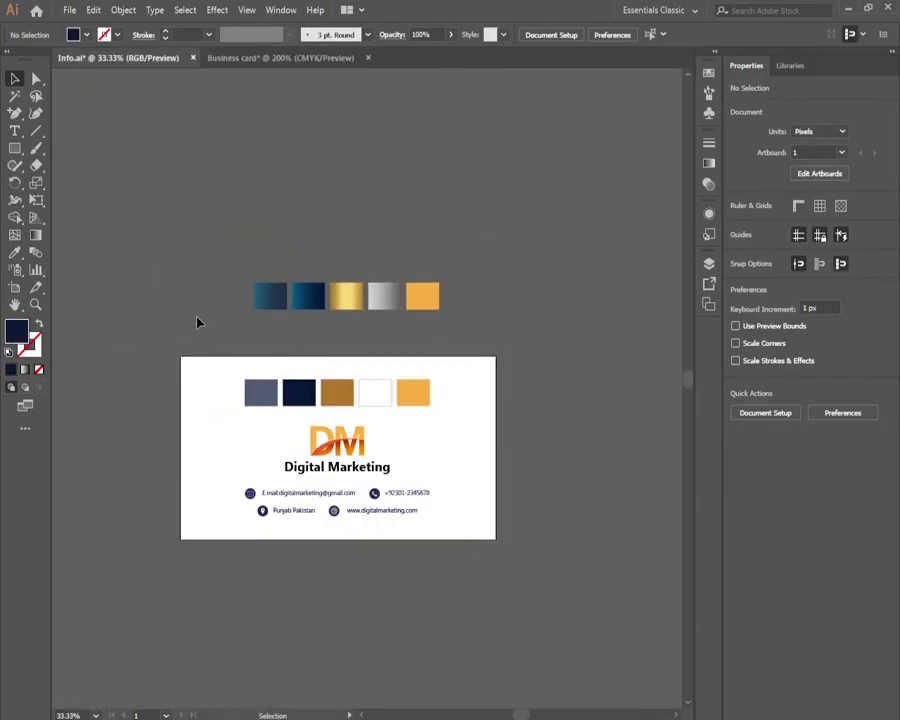
left_click_drag(215, 291, 552, 627)
key("ctrl+Tab")
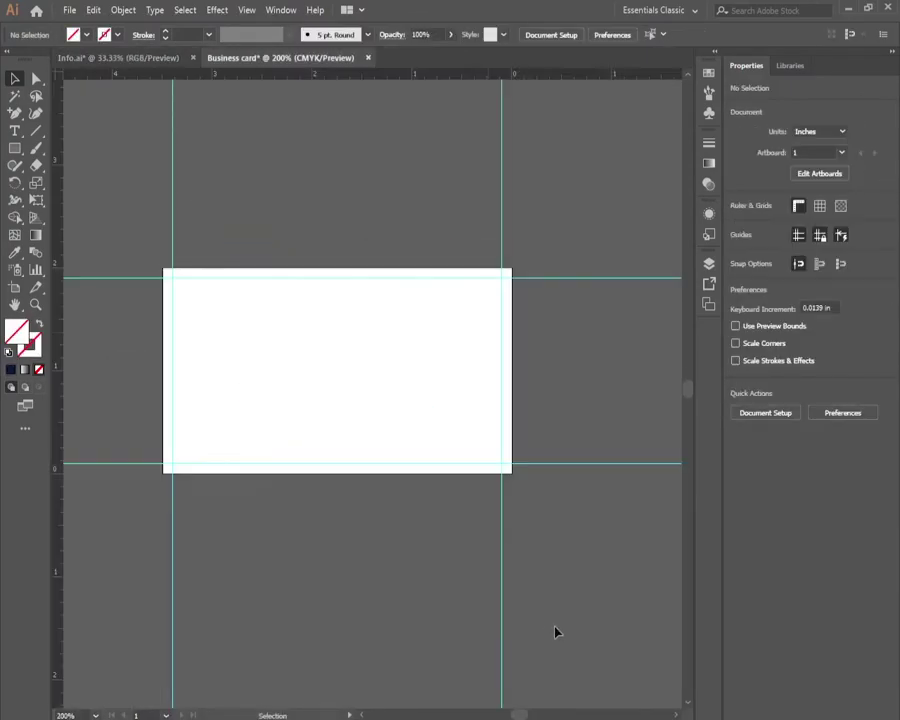
key("ctrl+v")
scroll(384, 340, "down", 5)
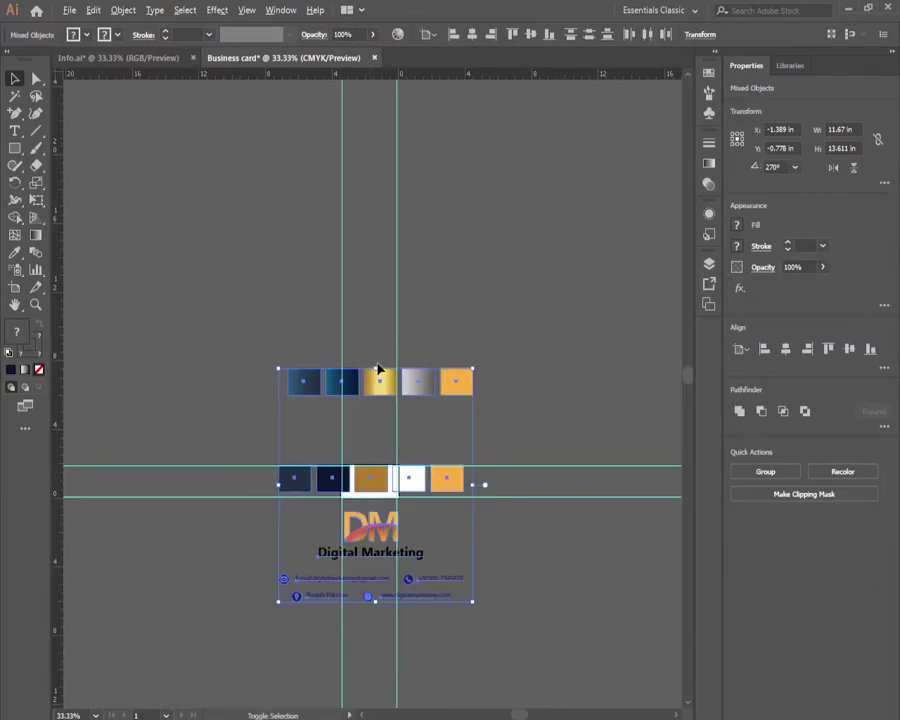
Step: Shrink the pasted artwork and group the DM logo with its Digital Marketing text
mouse_move(378, 369)
left_mouse_down()
mouse_move(385, 472)
mouse_move(330, 215)
left_mouse_up()
scroll(376, 485, "up", 4)
left_click(350, 250)
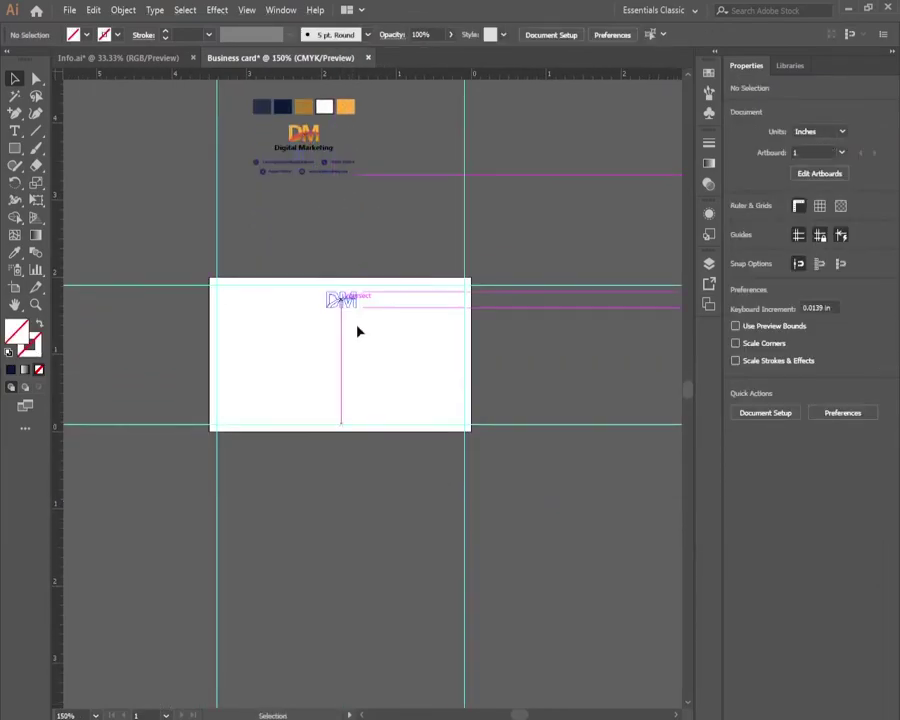
left_click_drag(358, 331, 347, 152)
scroll(347, 152, "up", 3)
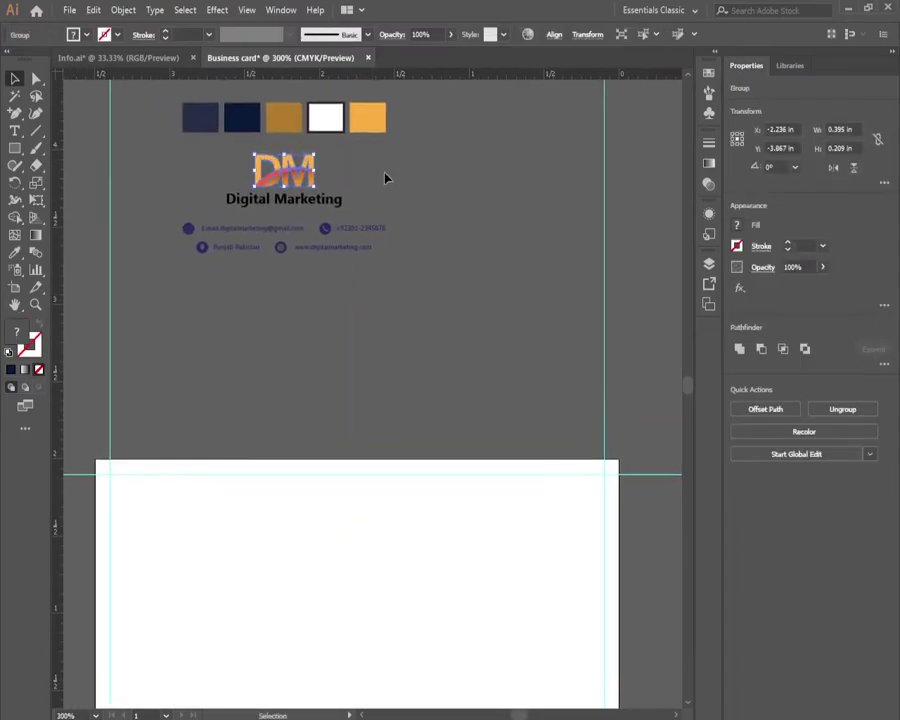
left_click(284, 198, "shift")
key("ctrl+g")
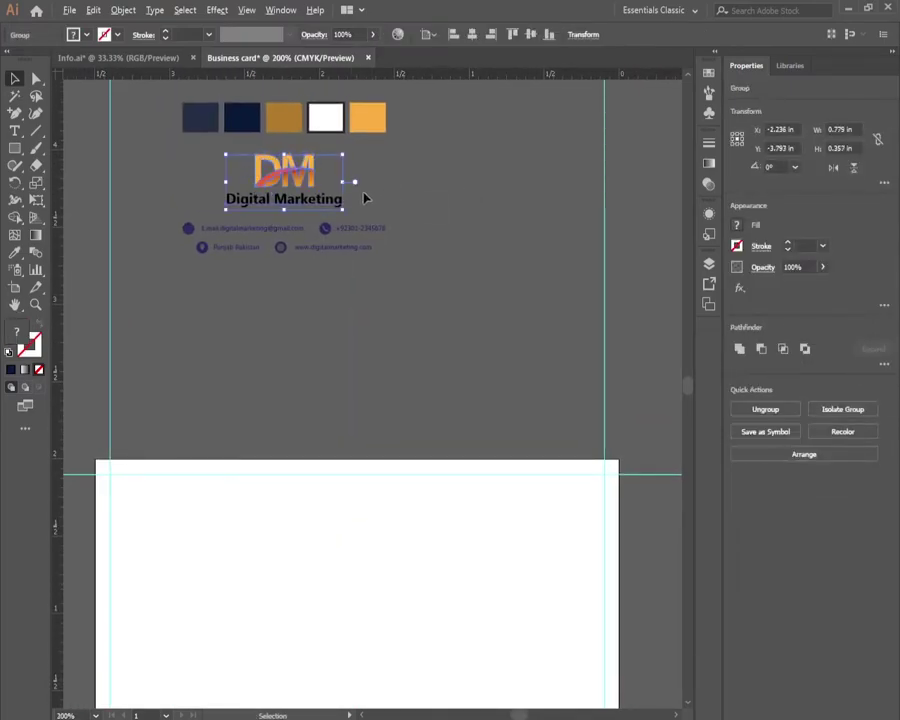
Step: Move the logo group onto the card, centre it horizontally, and nudge it slightly lower
scroll(364, 198, "down", 2)
left_click_drag(330, 185, 357, 335)
scroll(360, 370, "up", 3)
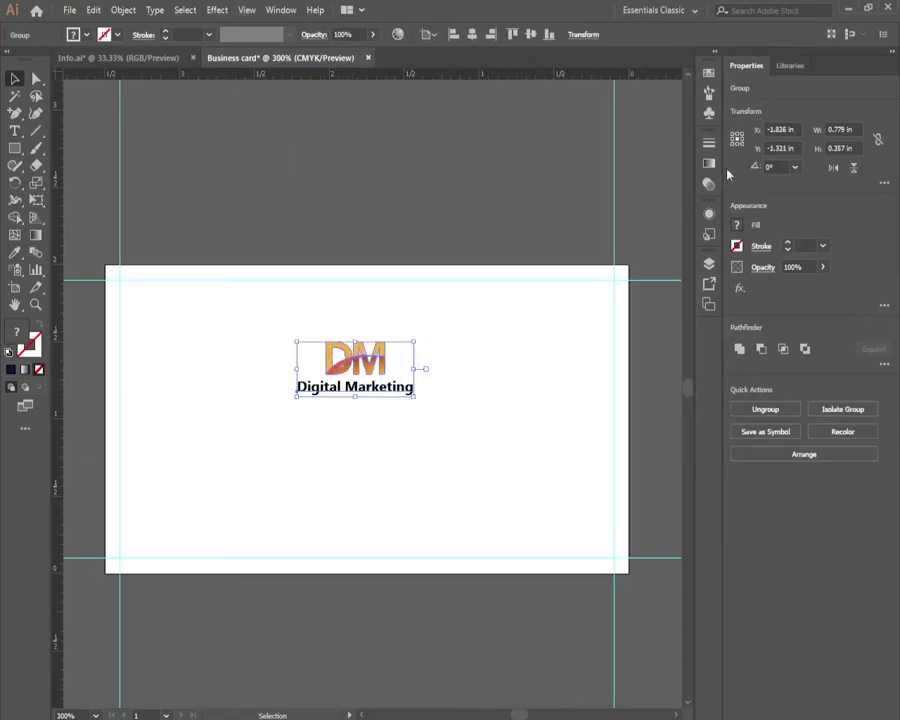
key("ctrl")
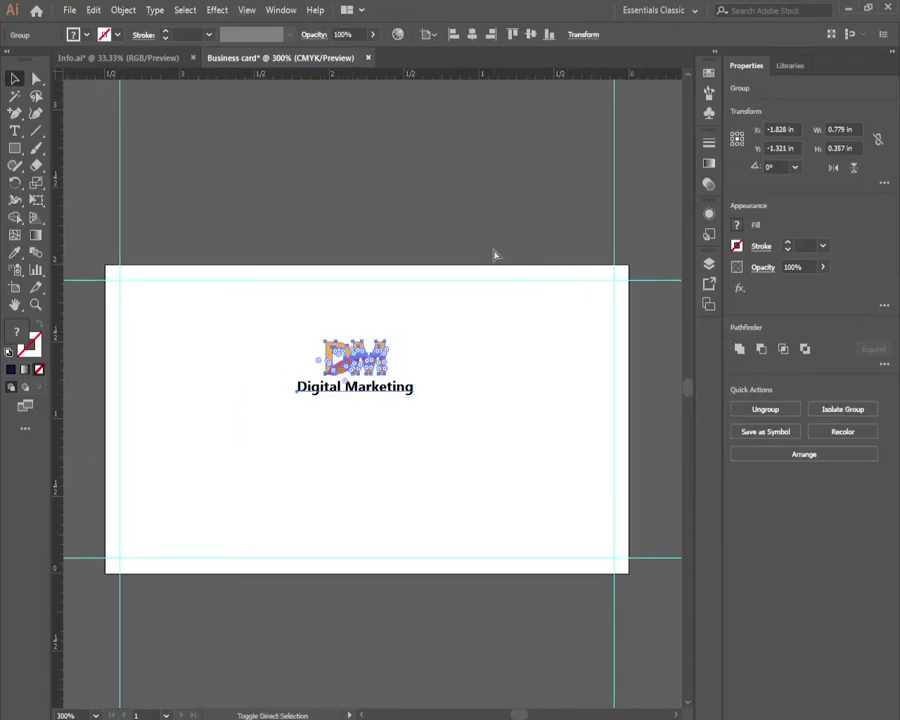
key("shift+F7")
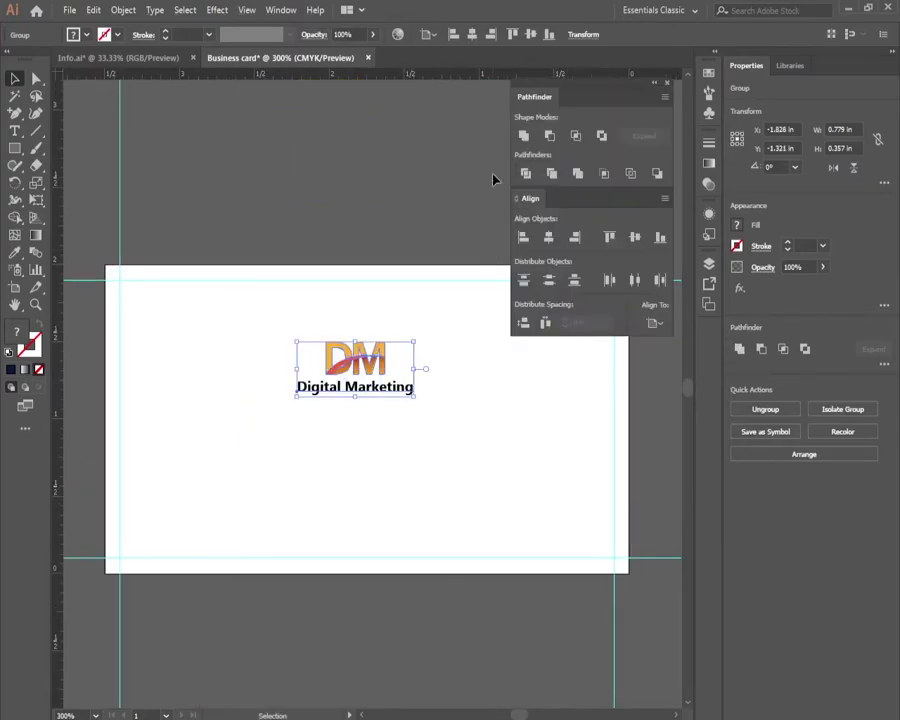
left_click(548, 237)
left_click_drag(344, 431, 310, 462)
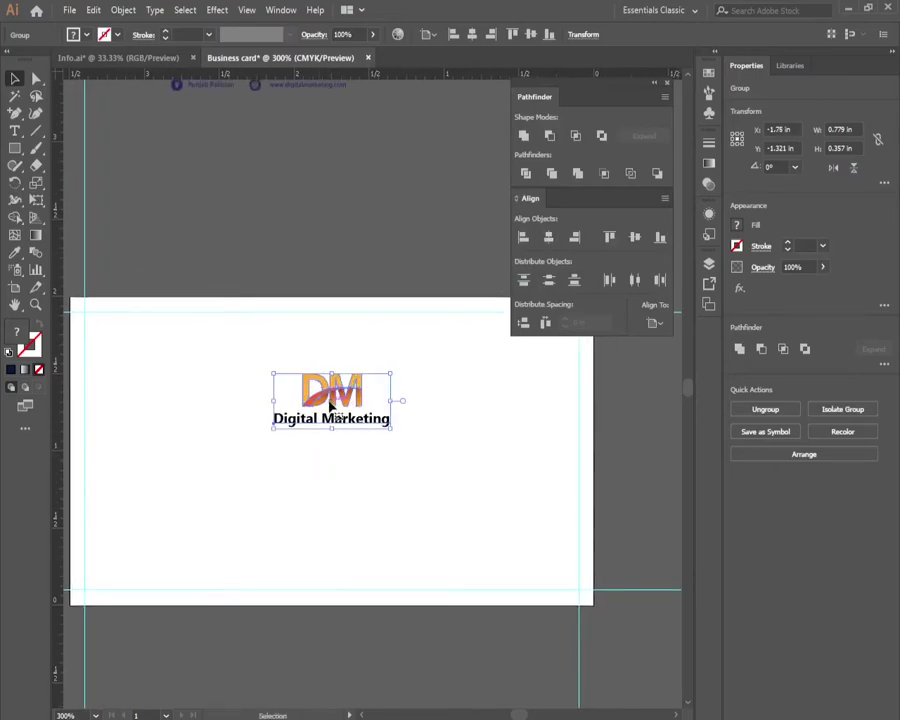
left_click_drag(334, 400, 334, 430)
scroll(328, 388, "down", 3)
left_click(342, 371)
scroll(331, 416, "up", 2)
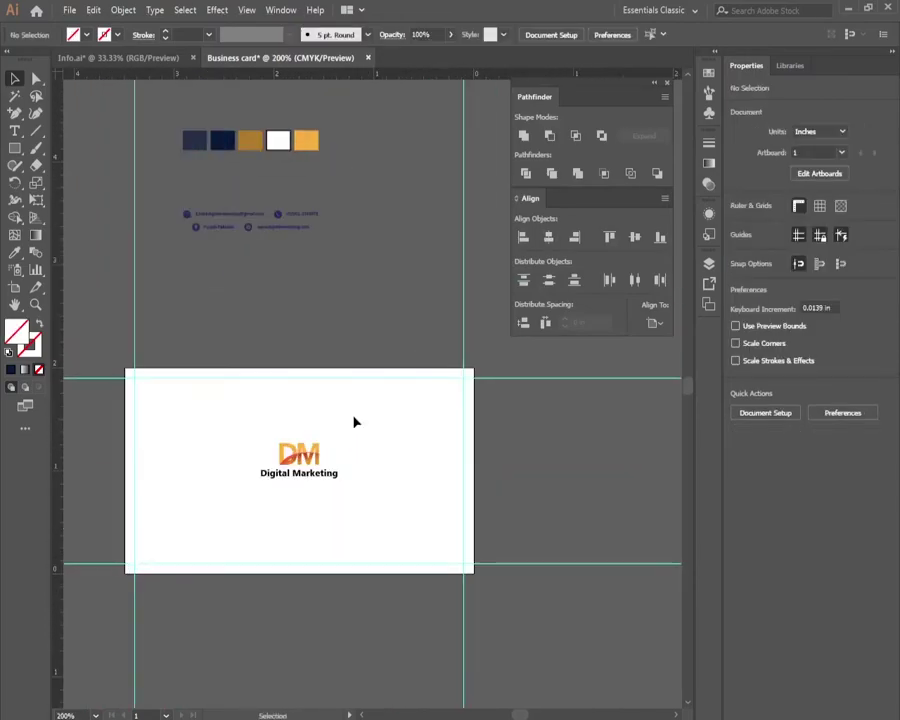
scroll(352, 415, "down", 1)
scroll(348, 411, "up", 1)
scroll(343, 430, "up", 2)
scroll(335, 360, "right", 1)
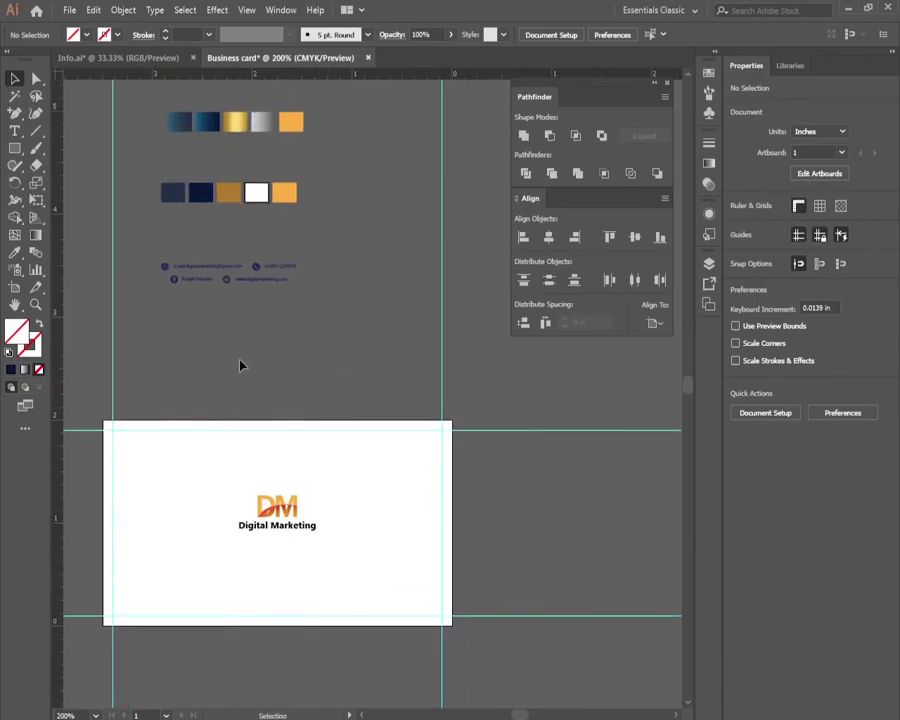
key("m")
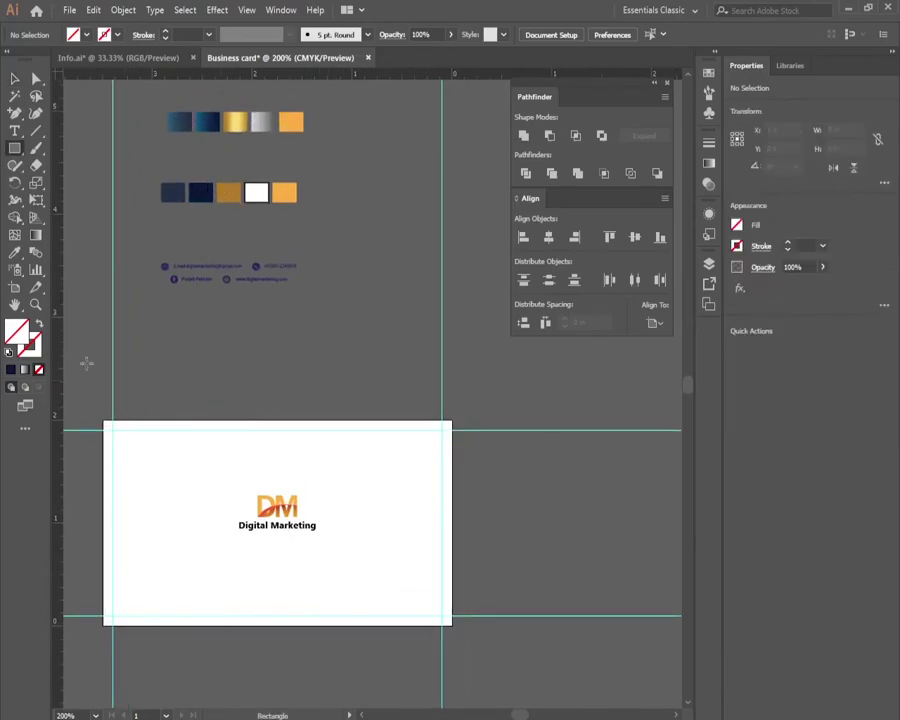
Step: Draw a rectangle band across the top of the card
left_click_drag(104, 421, 448, 492)
key("ctrl+plus")
left_click_drag(354, 494, 386, 458)
key("ctrl+minus")
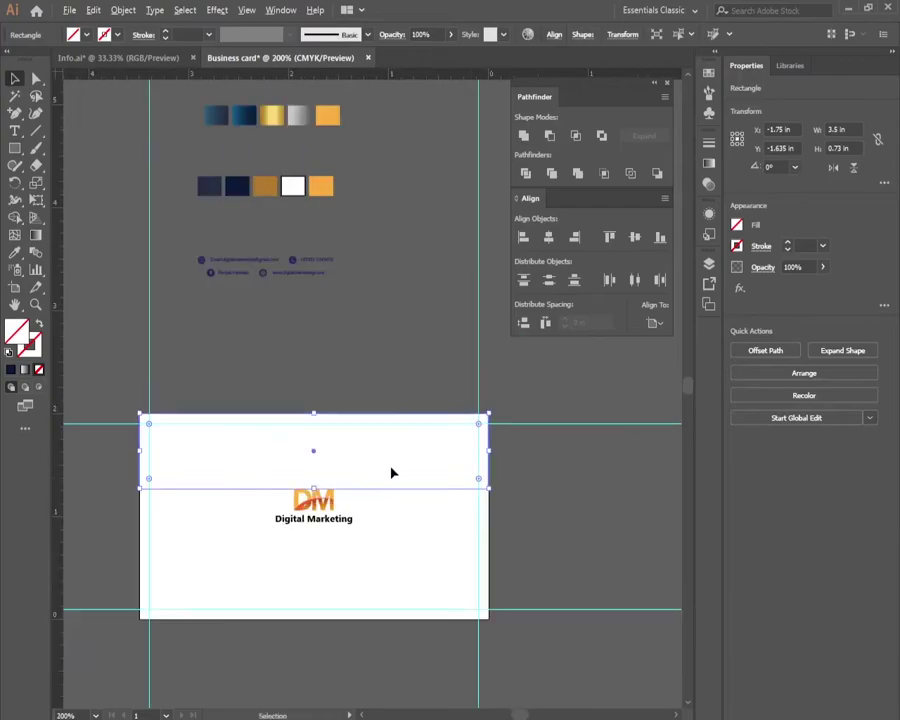
left_click(378, 378)
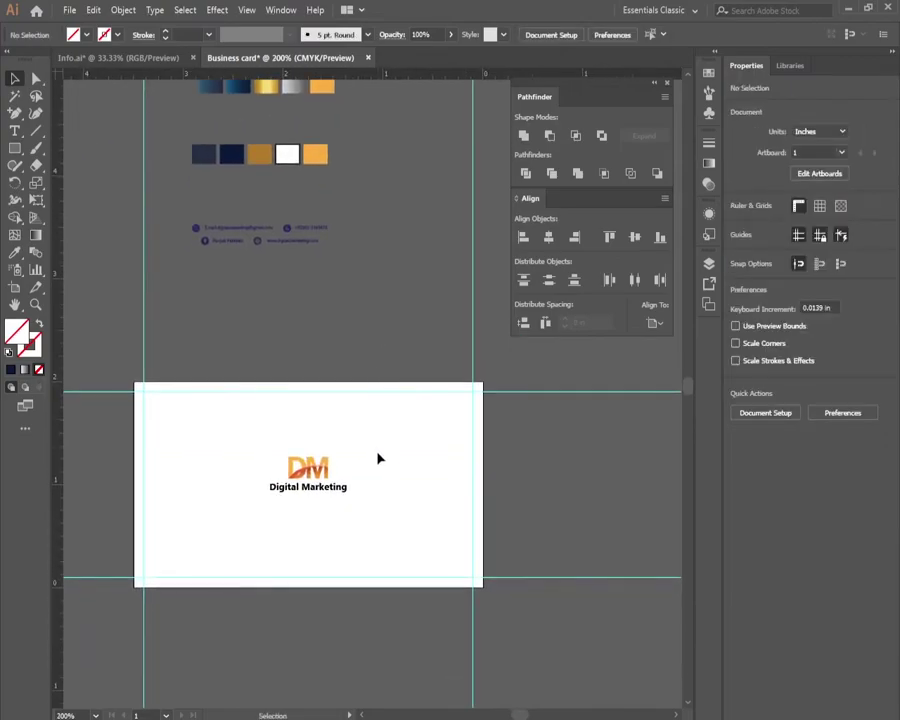
Step: Fill the band with the blue gradient swatch, running top to bottom
left_click_drag(382, 434, 408, 472)
key("i")
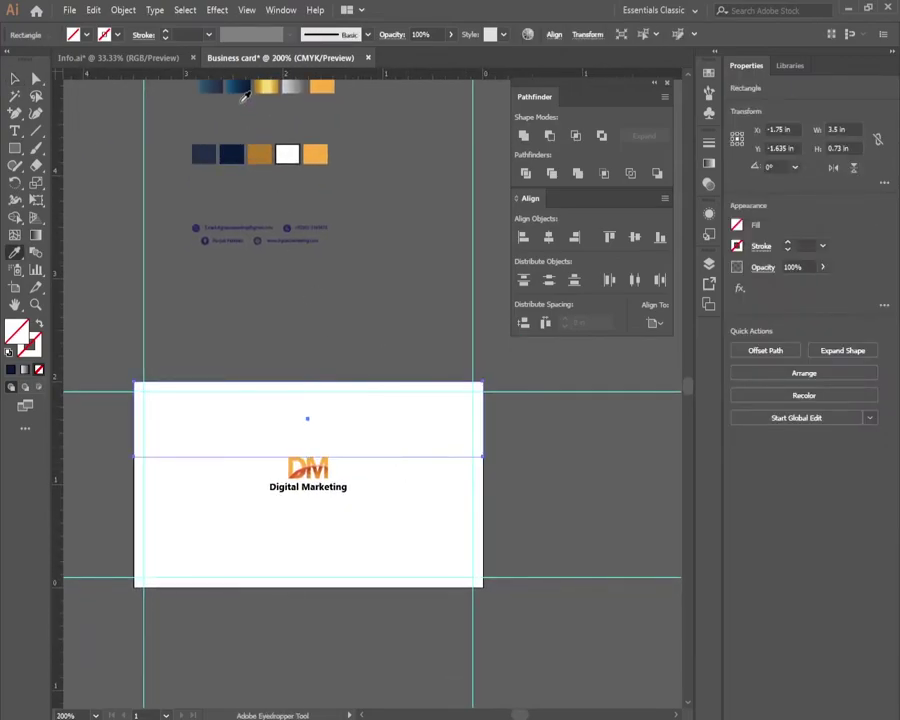
left_click(240, 90)
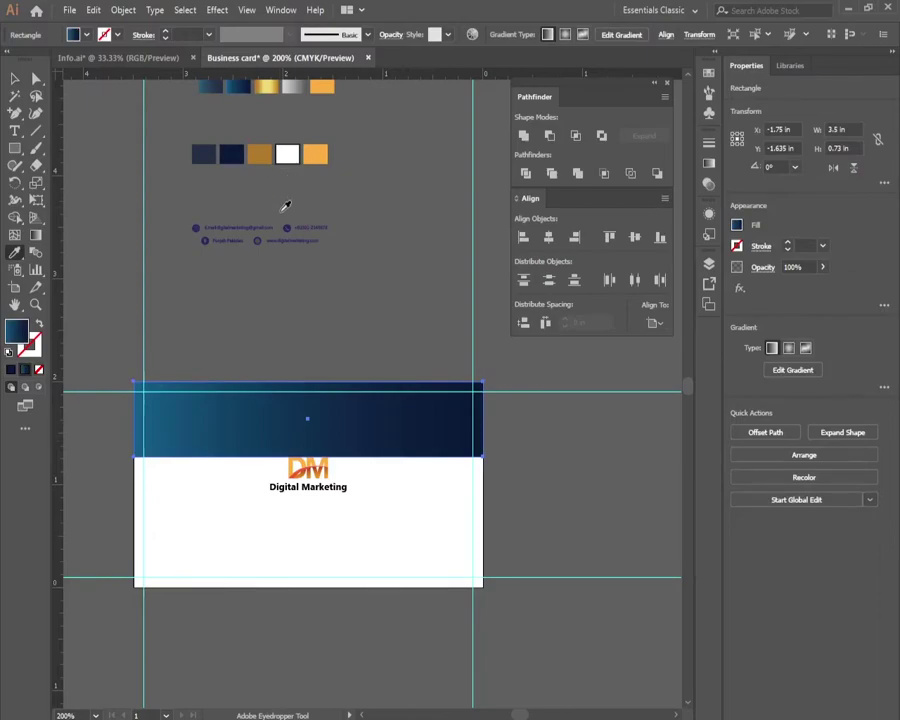
key("g")
left_click_drag(305, 360, 305, 515)
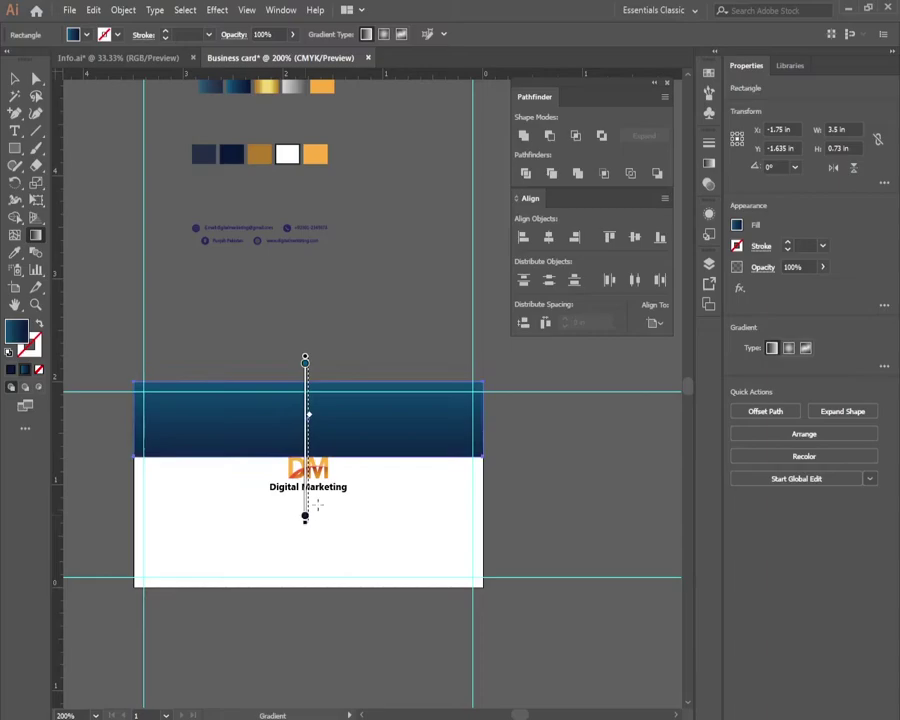
key("v")
left_click(404, 488)
left_click_drag(404, 488, 403, 551)
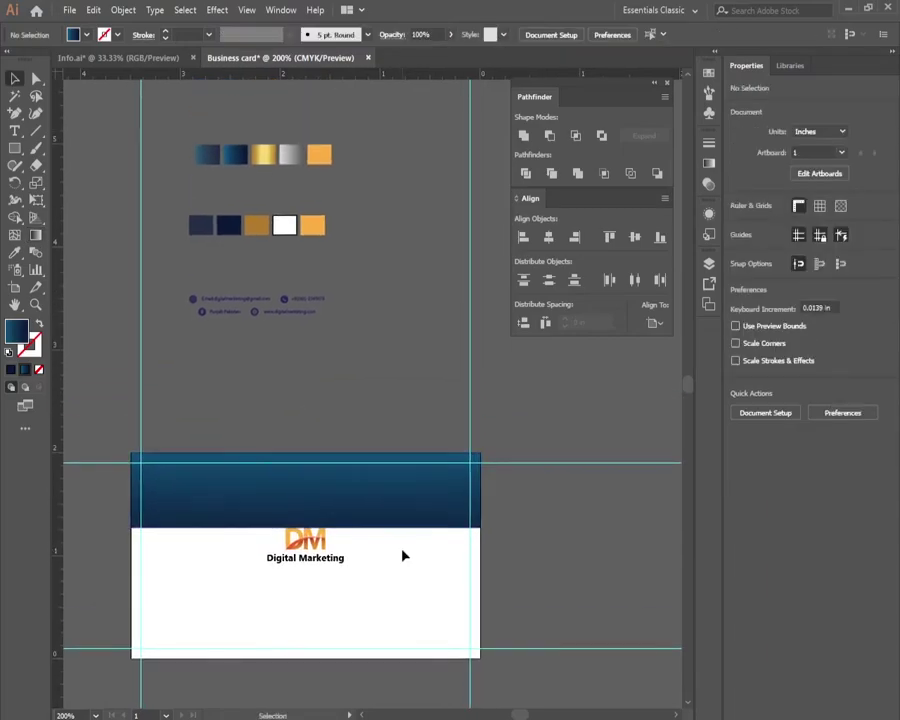
Step: Try a solid dark navy fill on the band, then undo back to the blue gradient
left_click(397, 506)
key("ctrl+equal")
key("ctrl+equal")
scroll(373, 467, "down", 1)
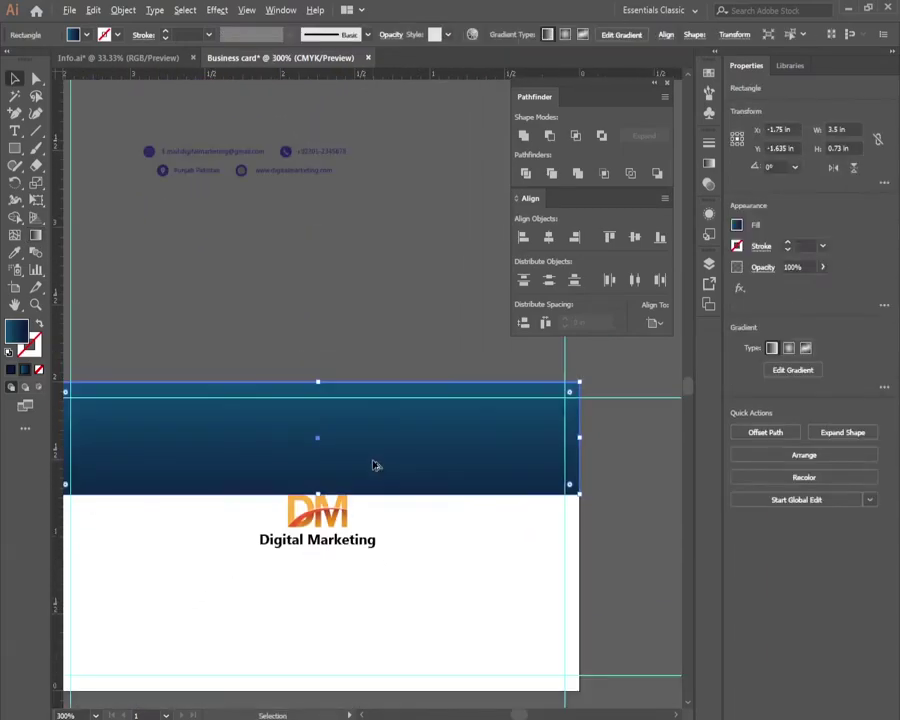
scroll(372, 462, "down", 1)
scroll(372, 462, "up", 1)
scroll(372, 462, "up", 2)
left_click_drag(370, 449, 374, 454)
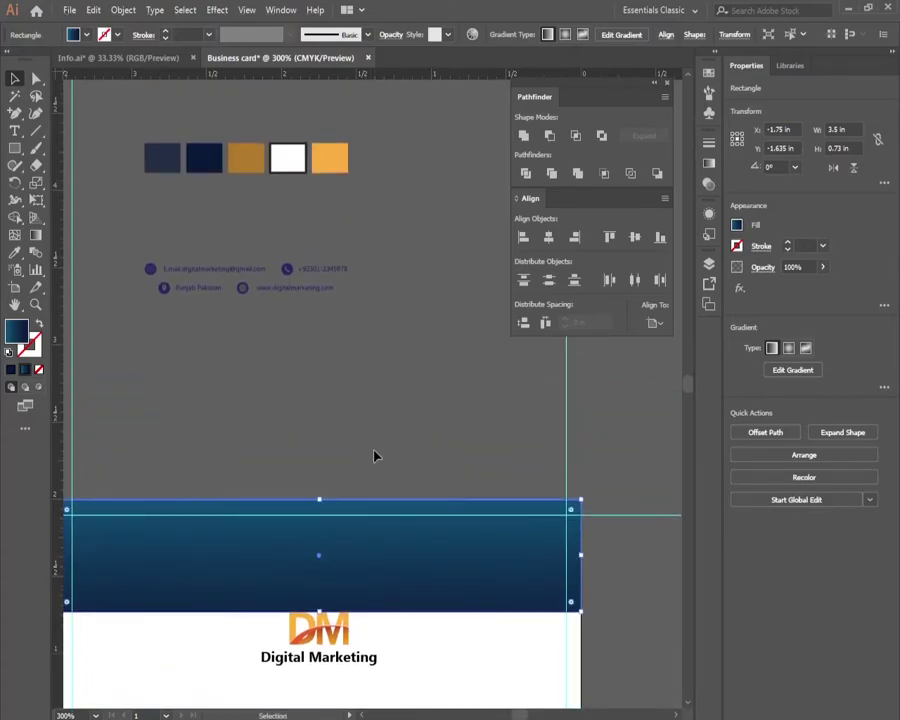
key("i")
left_click(203, 157)
key("v")
left_click(293, 406)
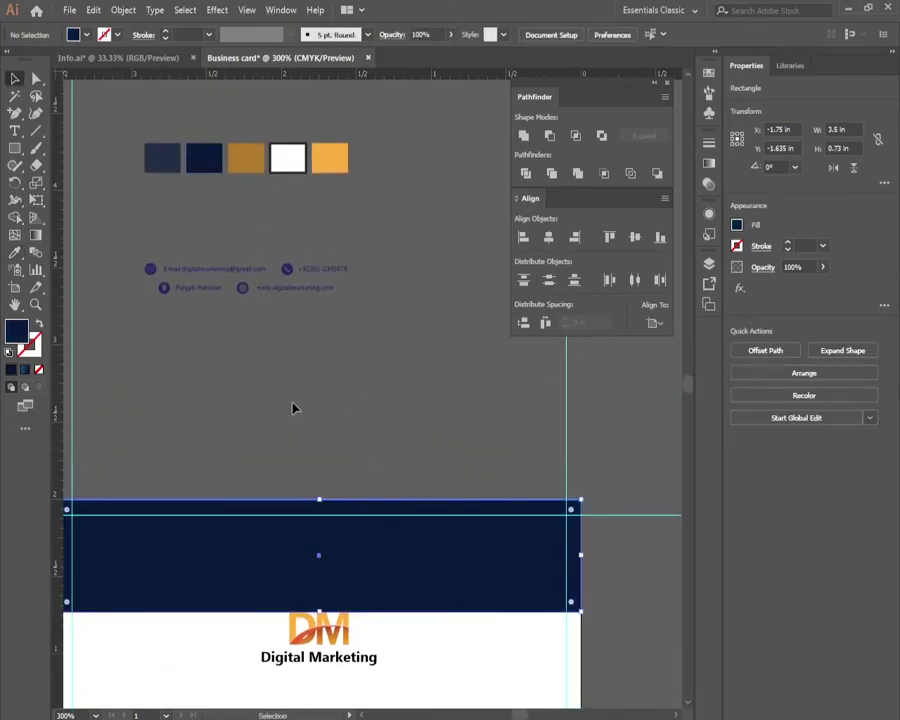
key("ctrl+minus")
key("ctrl+minus")
scroll(309, 373, "down", 1)
key("ctrl+z")
key("ctrl+z")
scroll(310, 377, "up", 2)
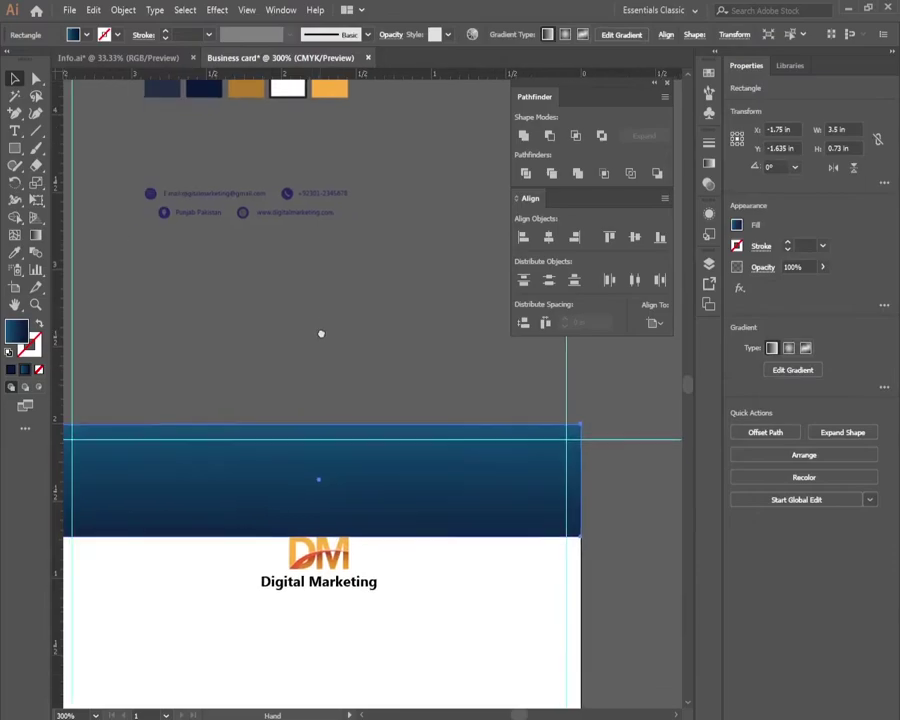
scroll(323, 300, "down", 2)
Step: Drag the band's bottom edge down to 0.854 in tall and move the DM logo lower
key("a")
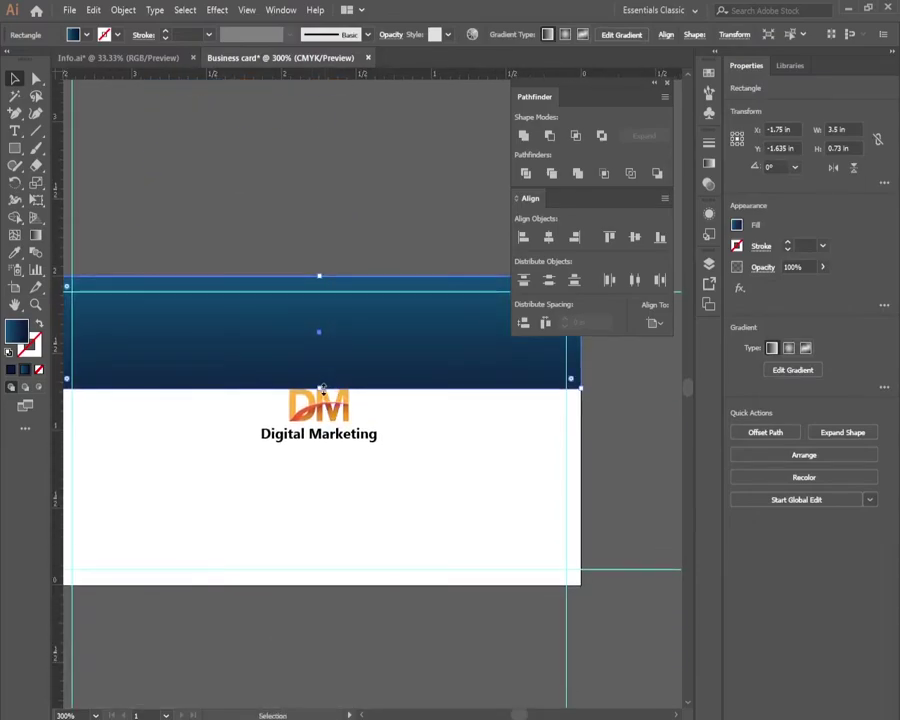
left_click_drag(327, 388, 327, 407)
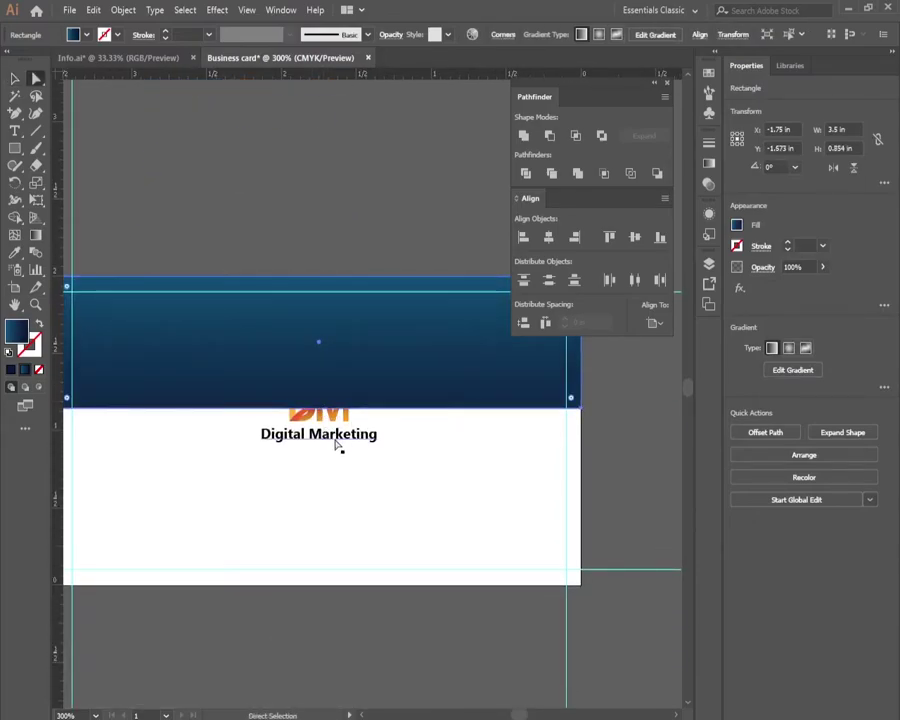
key("v")
left_click(335, 437)
left_click_drag(335, 437, 335, 551)
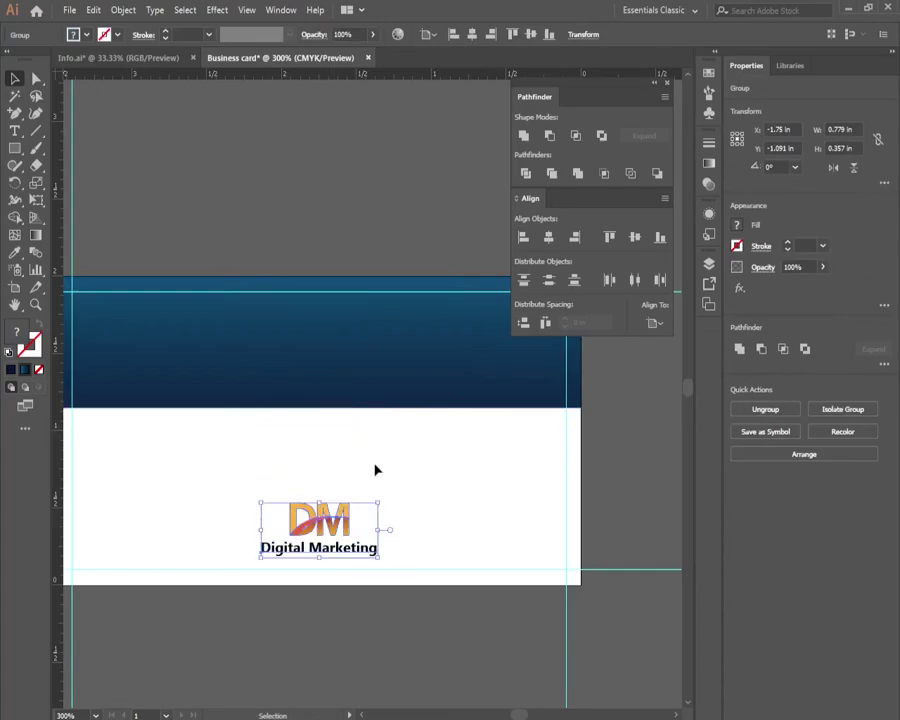
left_click(374, 466)
left_click(320, 357)
Step: Add an anchor at the middle of the band's bottom edge and pull it up into a peak
key("plus")
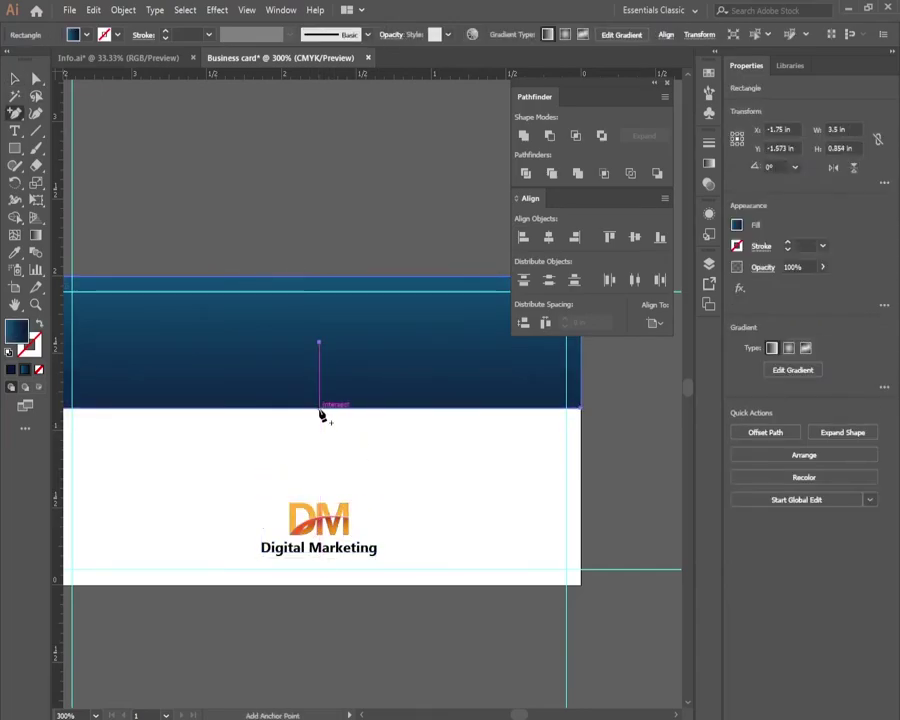
left_click(320, 408)
left_click_drag(320, 408, 320, 362)
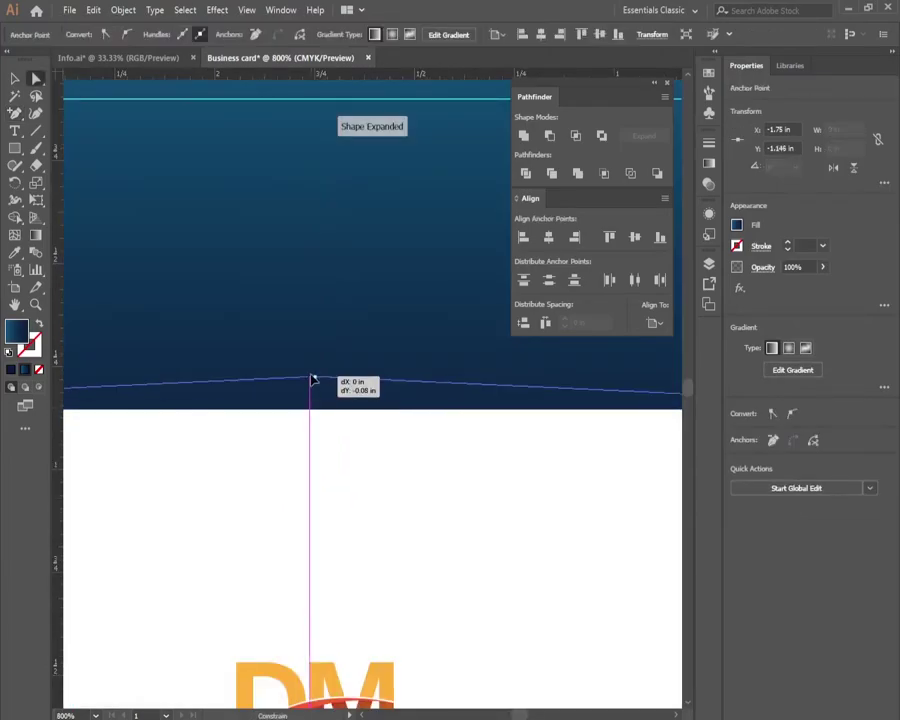
key("ctrl+minus")
Step: Fine-tune the peak anchor's height, then reselect the whole header shape
left_click(320, 383)
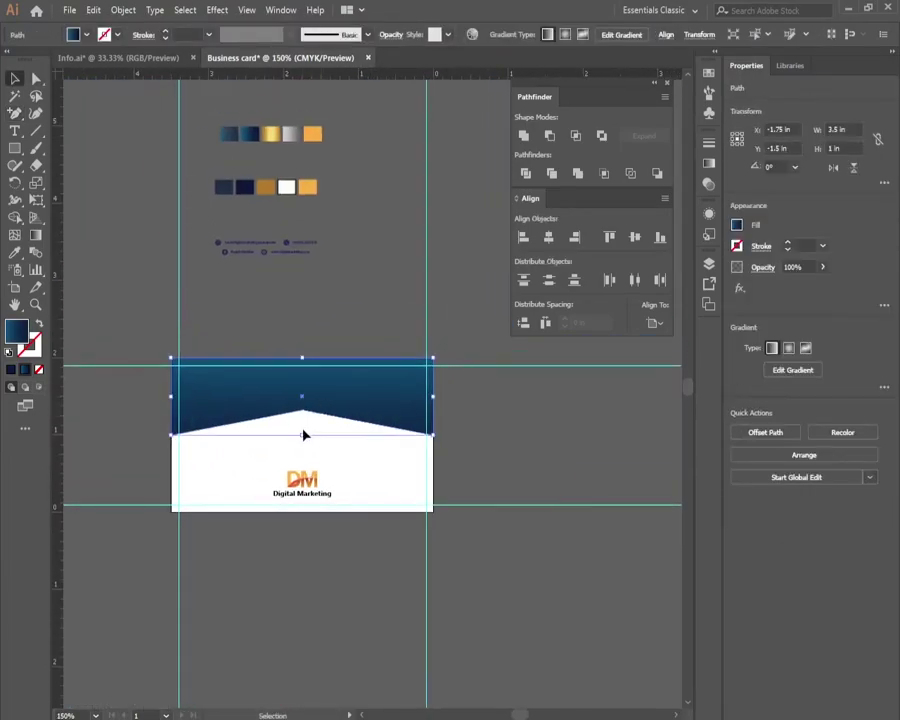
key("ctrl+plus")
key("ctrl+plus")
key("a")
left_click_drag(287, 437, 287, 408)
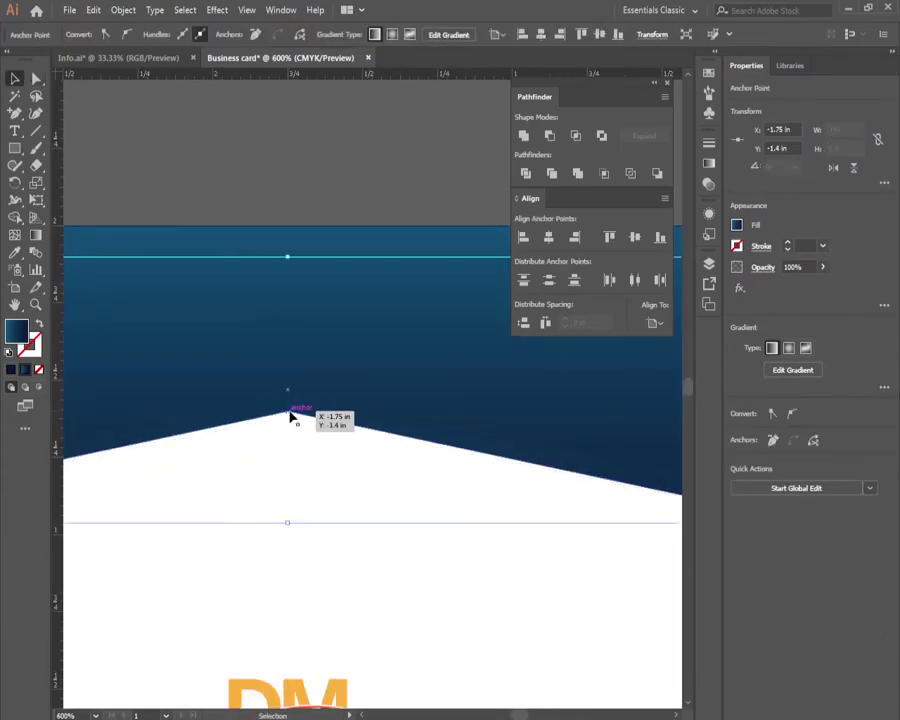
left_click_drag(289, 412, 294, 494)
left_click(301, 447, "ctrl")
key("ctrl+minus")
key("ctrl+minus")
key("ctrl+minus")
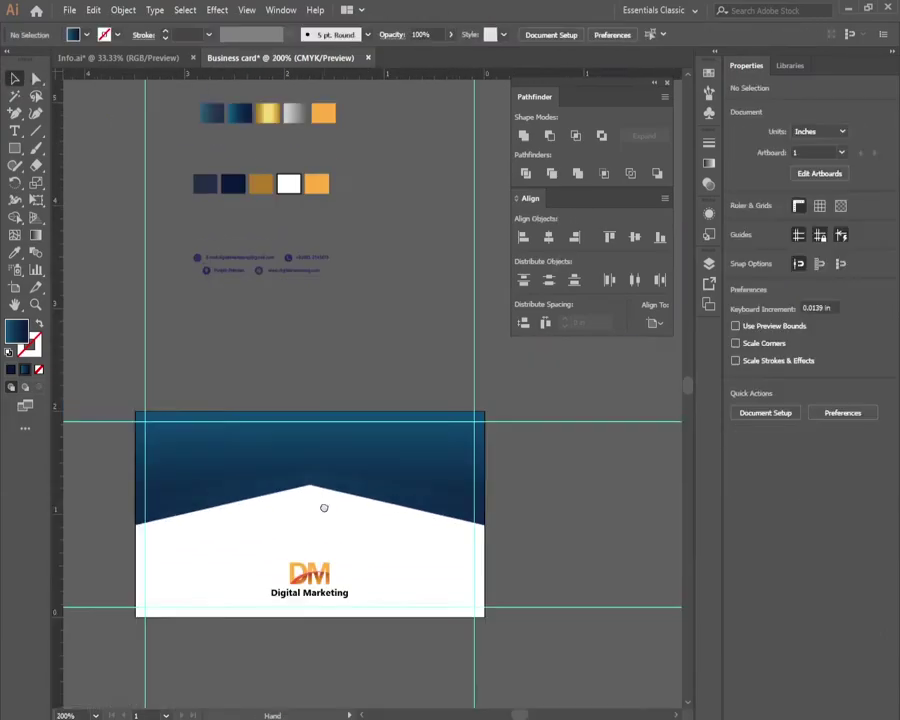
left_click(325, 494)
Step: Give the blue header a lighter colour sampled from the swatches with the Eyedropper
key("ctrl+plus")
key("ctrl+plus")
left_click(326, 426)
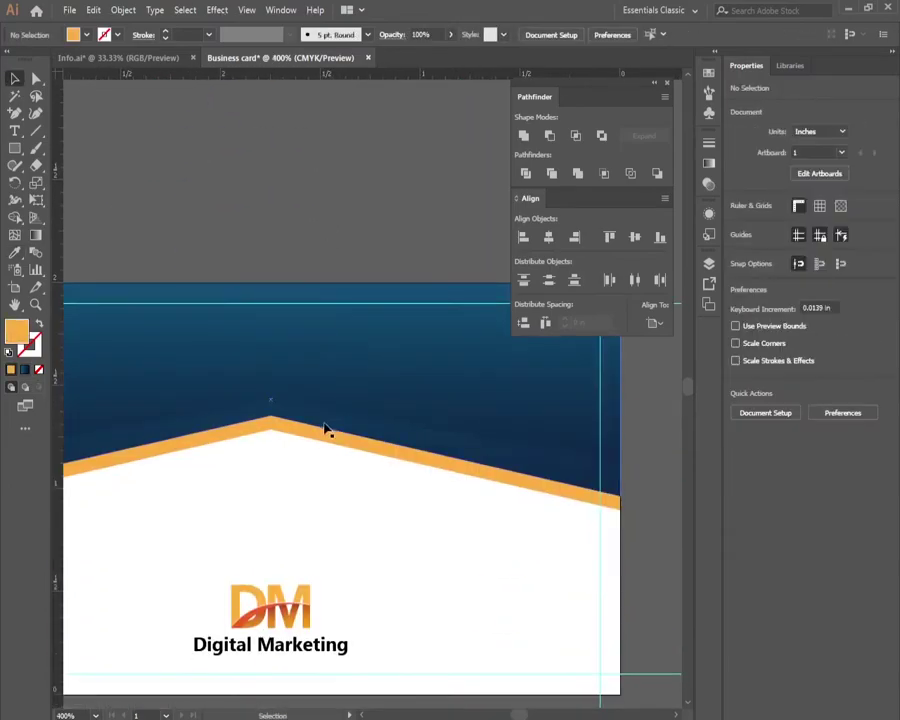
key("ctrl+minus")
scroll(349, 470, "up", 5)
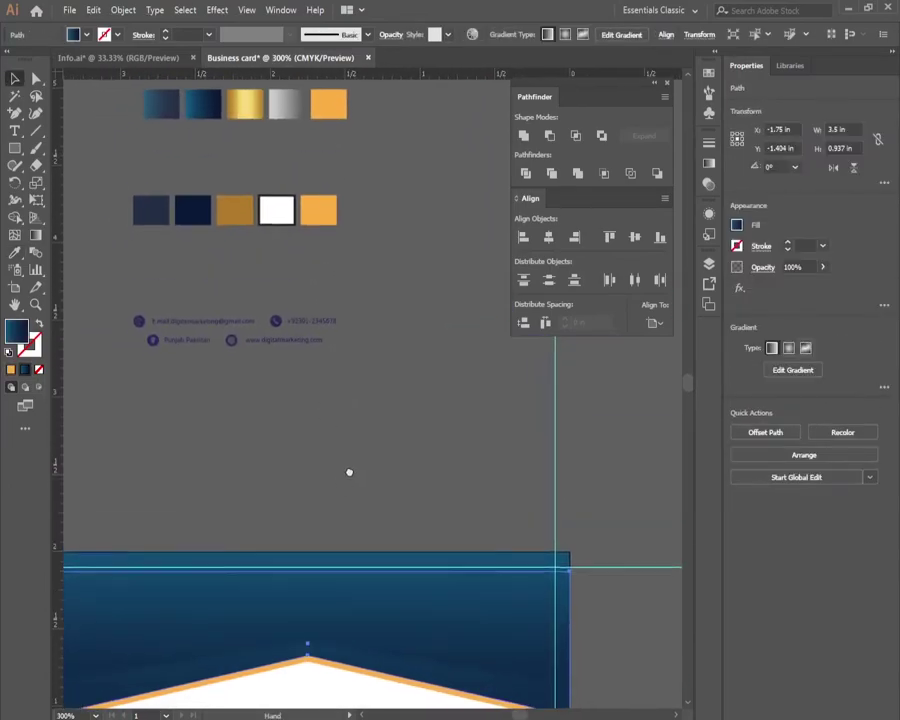
key("i")
left_click(170, 110)
left_click(230, 447)
Step: Stretch the blue header copy down to meet the orange chevron stripe
scroll(230, 447, "down", 2)
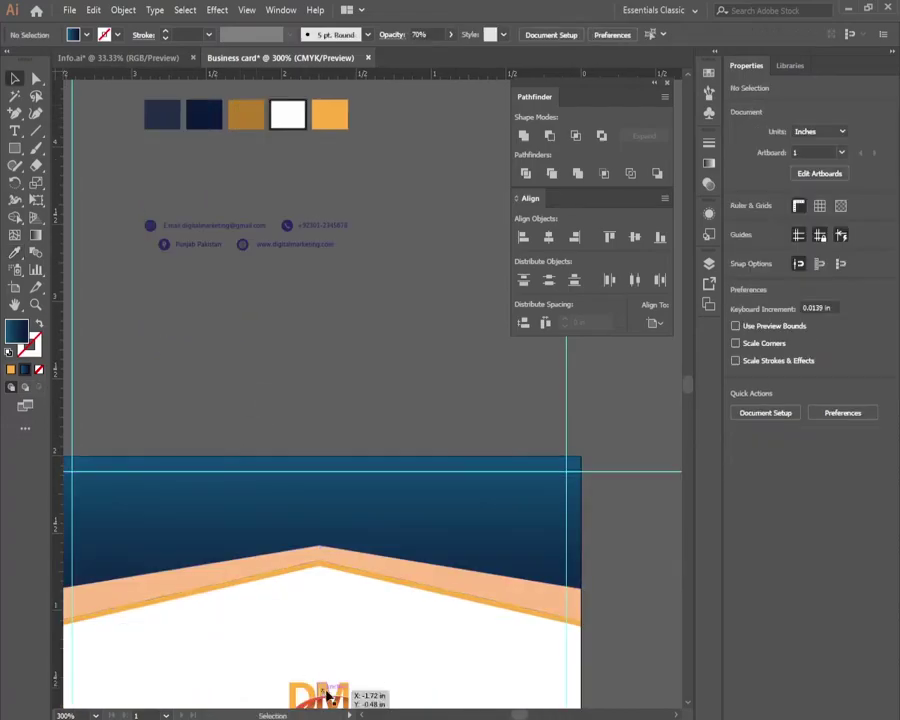
left_click(370, 586)
left_click(366, 534)
key("ctrl+plus")
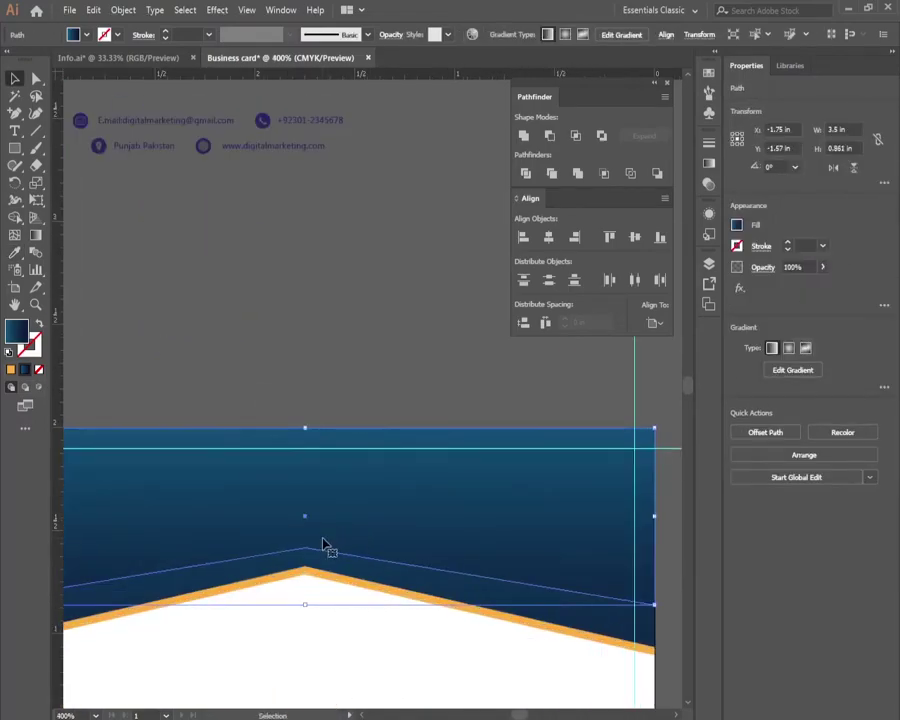
left_click_drag(323, 545, 338, 565)
Step: Apply the blue gradient swatch to the header copy and run the gradient vertically
key("ctrl+minus")
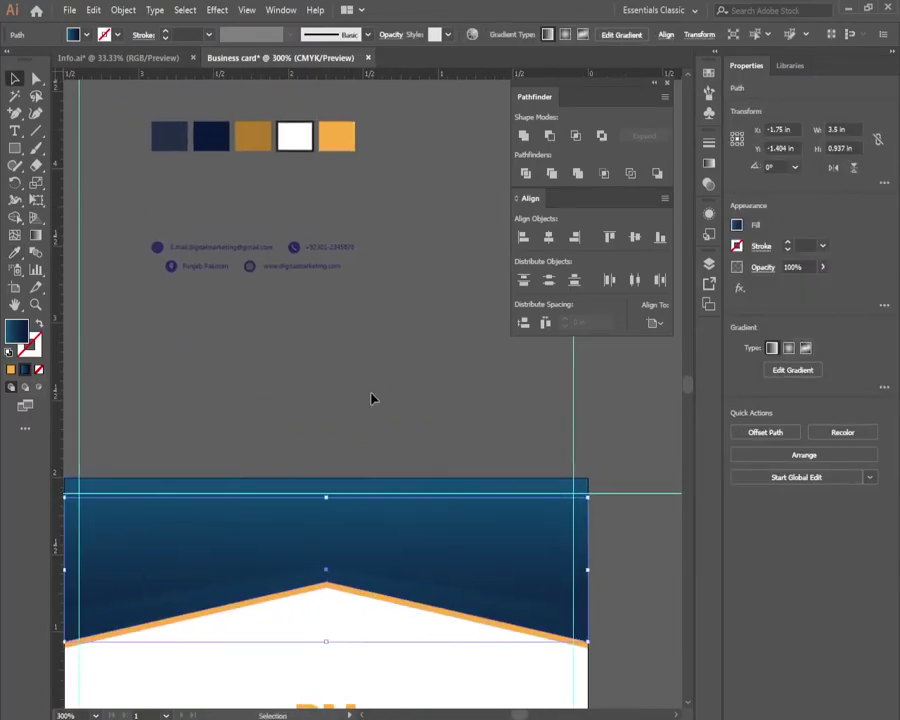
key("i")
scroll(220, 132, "up", 2)
left_click(207, 112)
key("g")
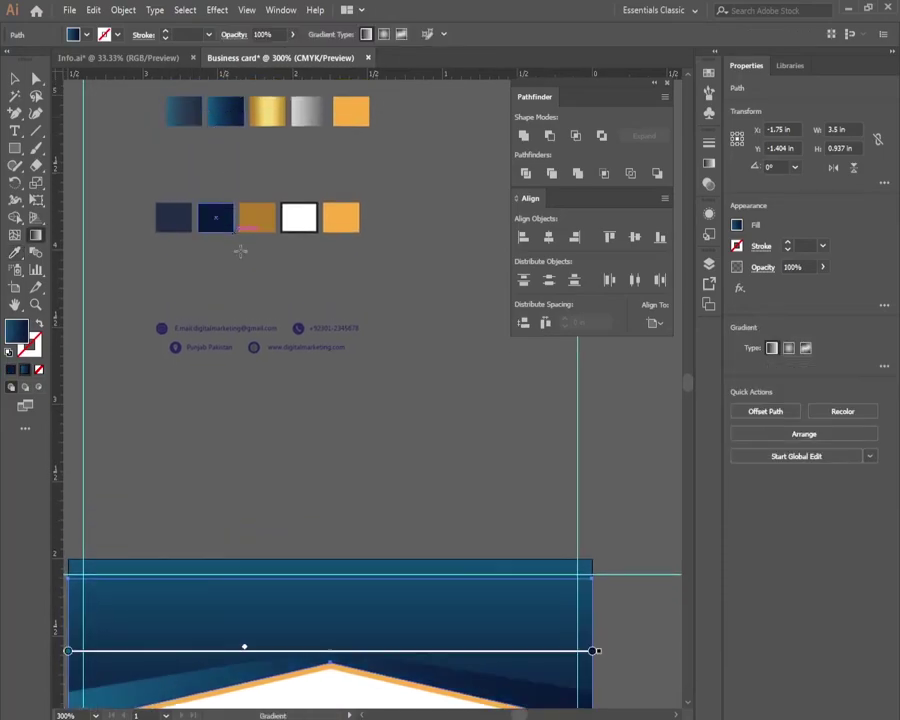
scroll(240, 250, "down", 3)
left_click_drag(318, 408, 318, 587)
Step: Fill the lower header copy with a dark navy gradient and adjust its direction
key("v")
scroll(337, 406, "down", 3)
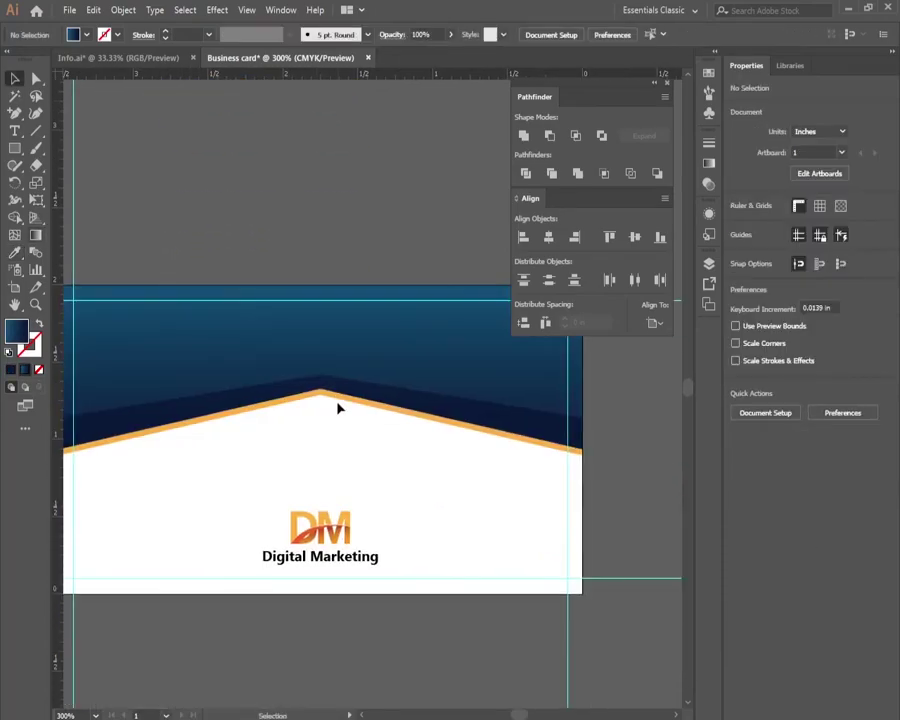
left_click(320, 414)
key("ctrl+shift+a")
scroll(354, 401, "up", 5)
left_click(354, 395)
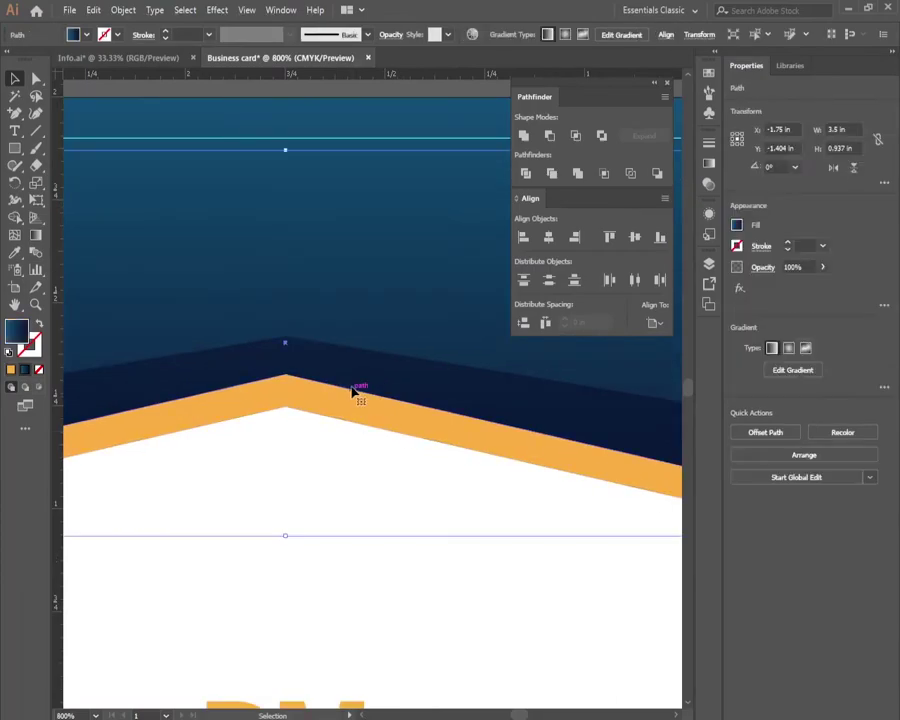
key("i")
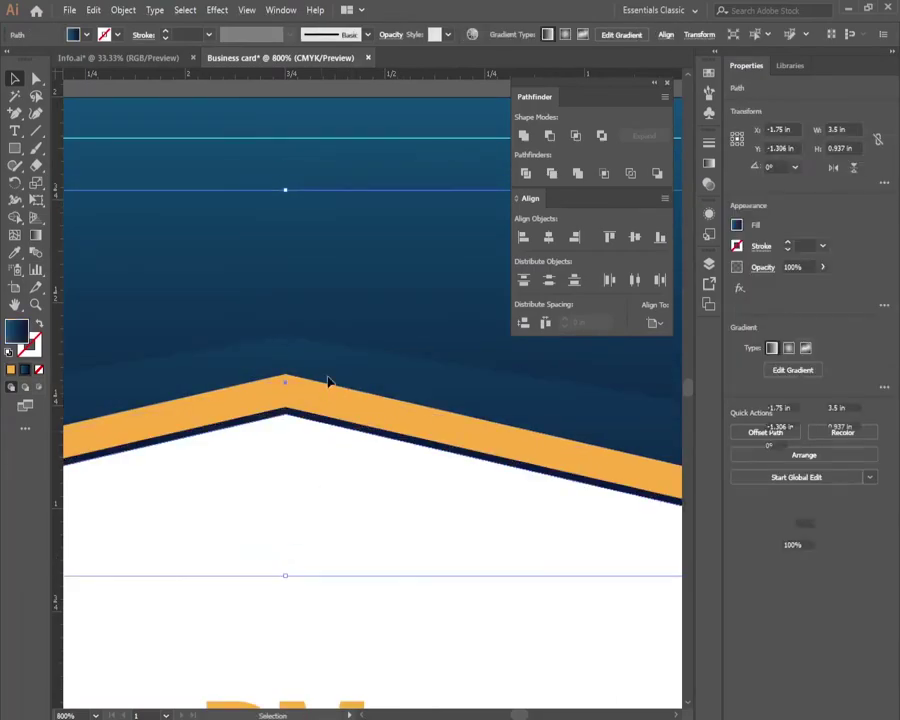
key("g")
scroll(315, 422, "down", 3)
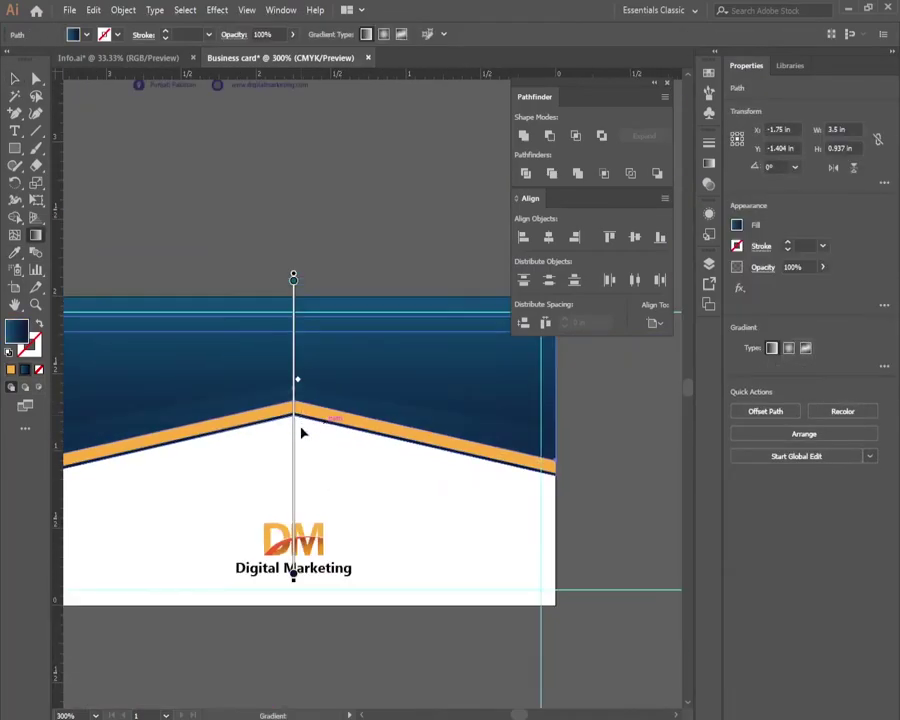
key("v")
Step: Lower the navy band's apex point so it sits evenly above the orange chevron tip
key("ctrl+shift+a")
scroll(340, 500, "up", 2)
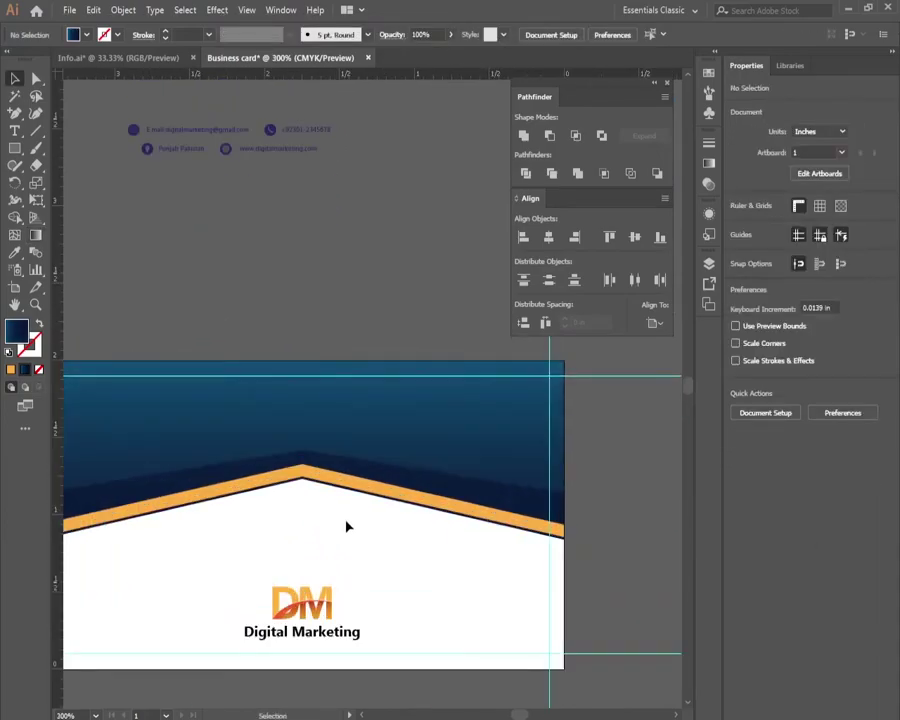
key("ctrl+minus")
key("ctrl+plus")
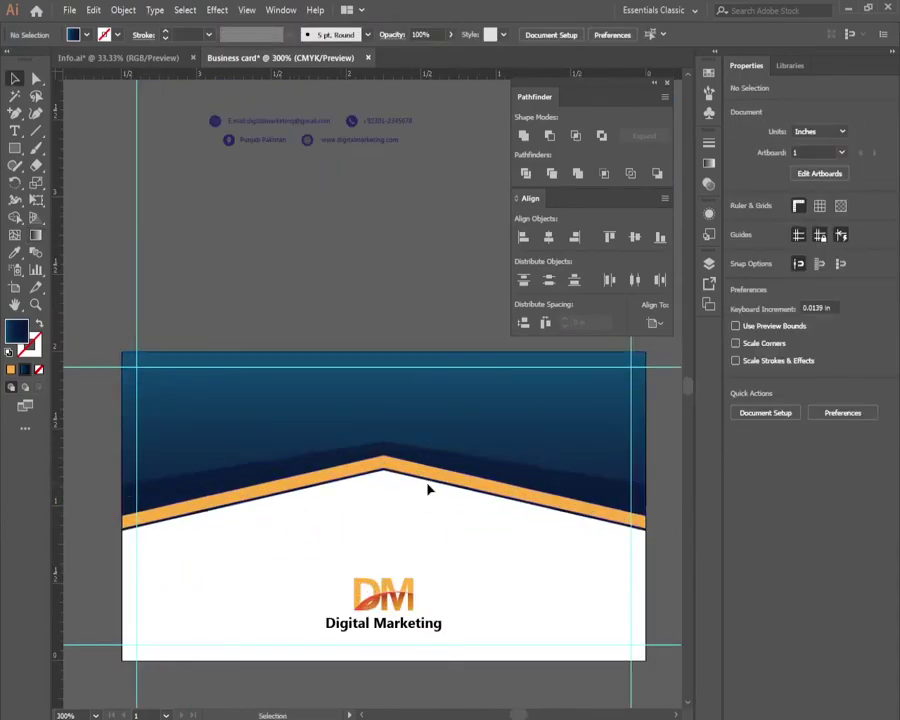
key("a")
scroll(380, 455, "up", 3)
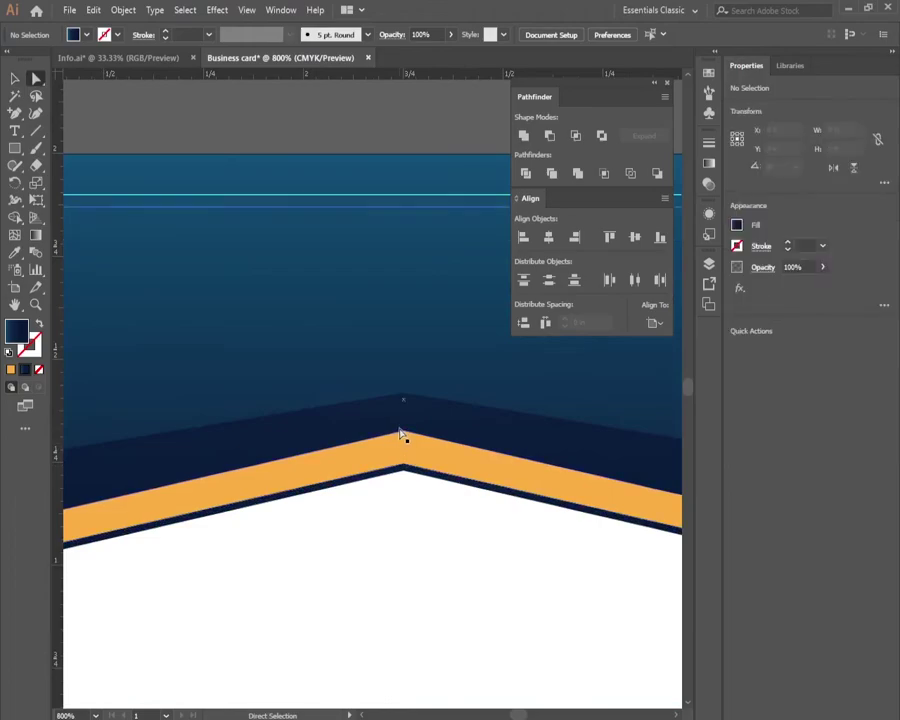
left_click(403, 427)
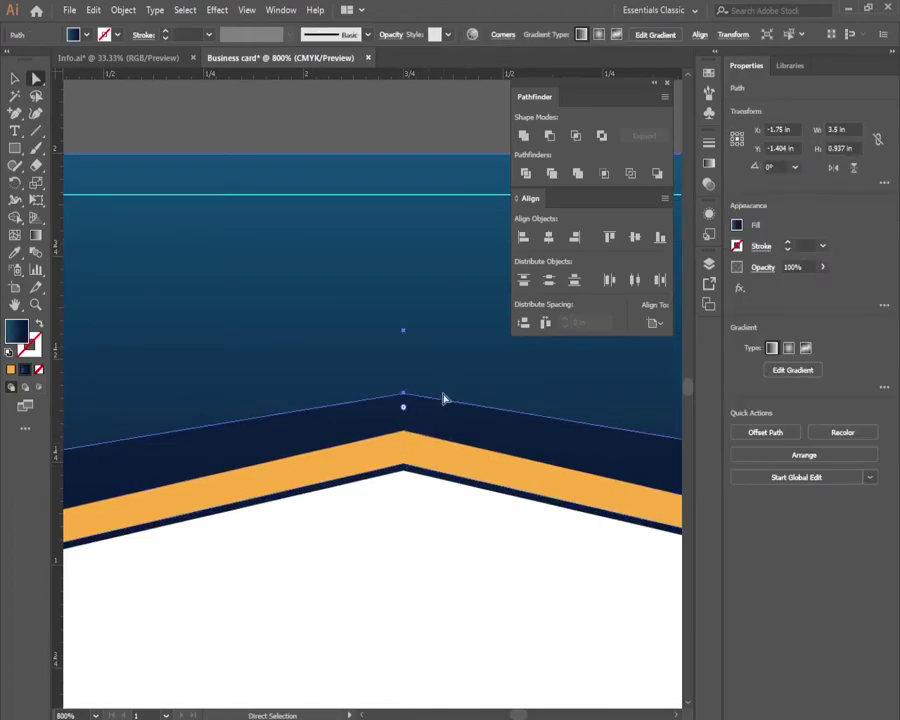
left_click_drag(404, 396, 404, 417)
left_click(406, 516)
scroll(402, 540, "down", 1)
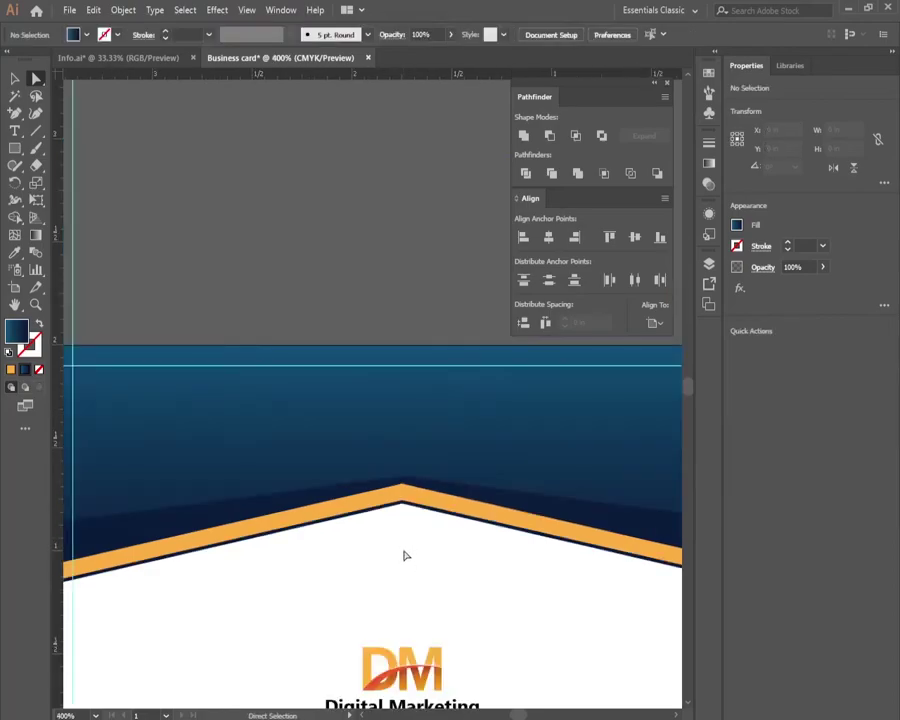
scroll(402, 550, "down", 1)
scroll(358, 490, "up", 1)
Step: Raise the orange stripe's apex point slightly
left_click(370, 455)
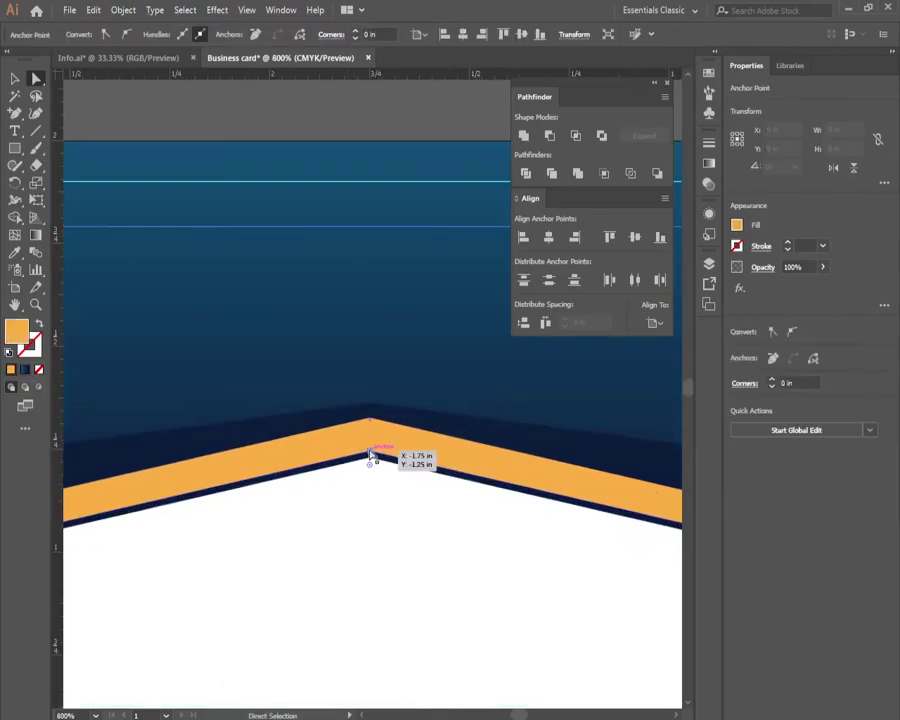
mouse_move(370, 455)
left_mouse_down()
mouse_move(369, 435)
mouse_move(390, 396)
left_mouse_up()
left_click(368, 494)
scroll(368, 490, "down", 1)
scroll(376, 470, "up", 2)
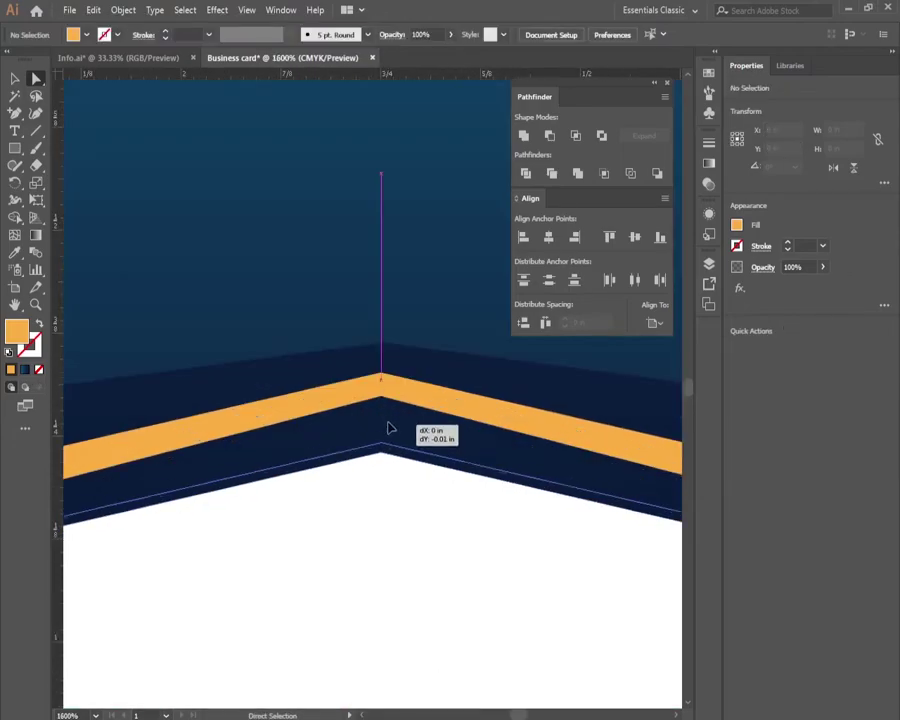
Step: Stretch the white shape's bottom edge down and raise its apex point
key("ctrl+minus")
key("ctrl+minus")
key("ctrl+minus")
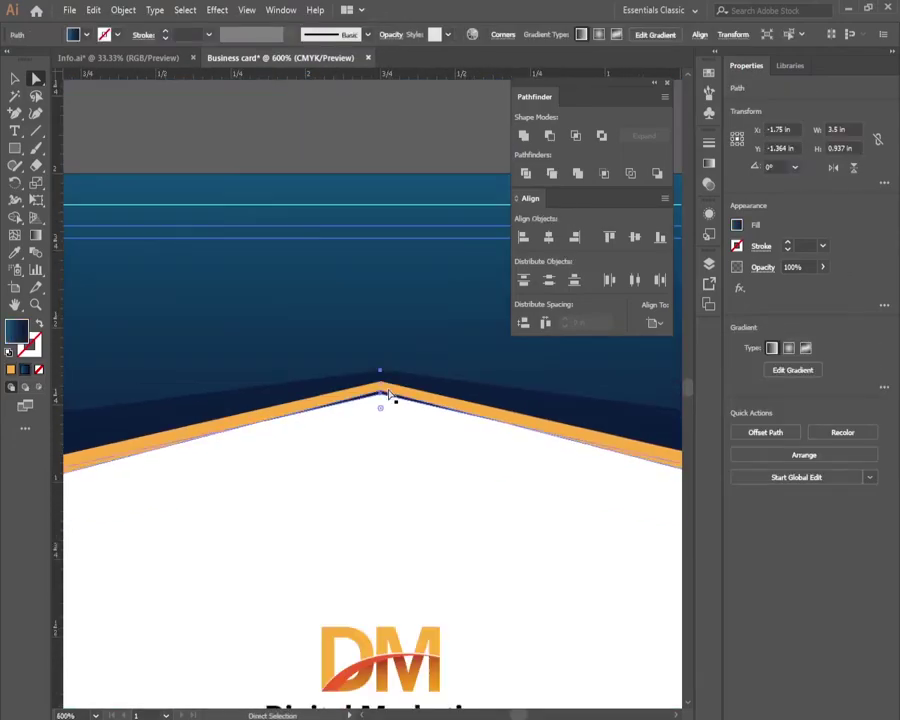
left_click_drag(378, 515, 379, 543)
key("a")
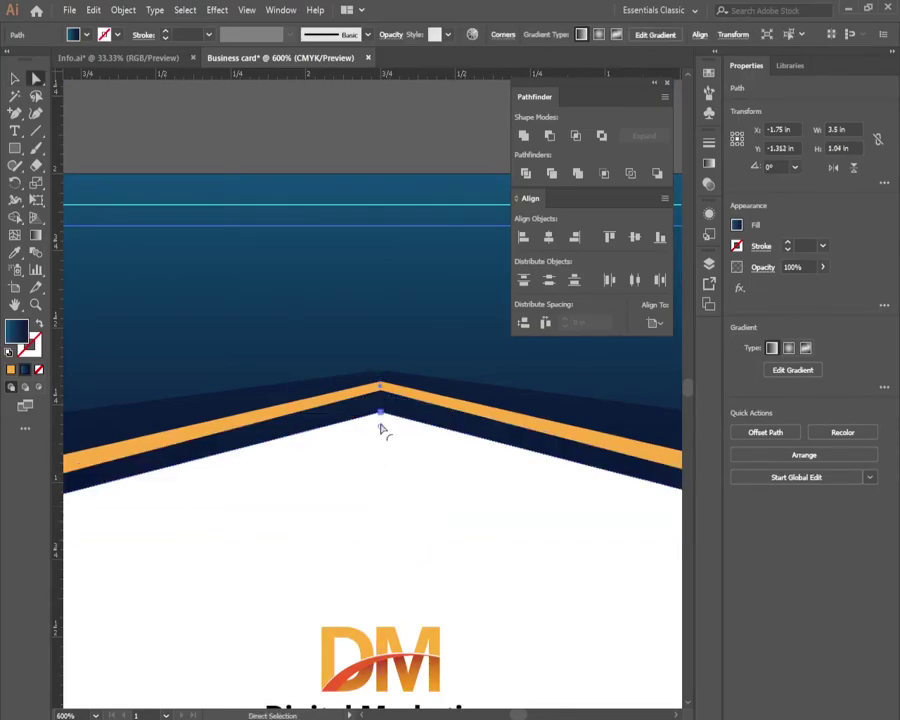
left_click_drag(379, 410, 380, 391)
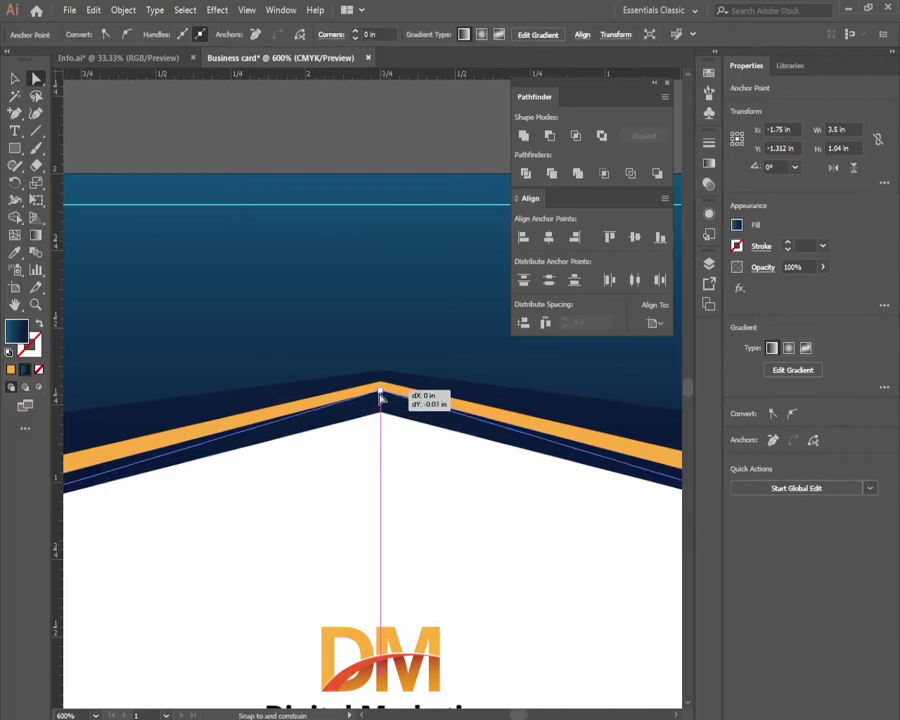
key("ctrl+shift+a")
scroll(382, 430, "down", 3)
scroll(400, 445, "up", 2)
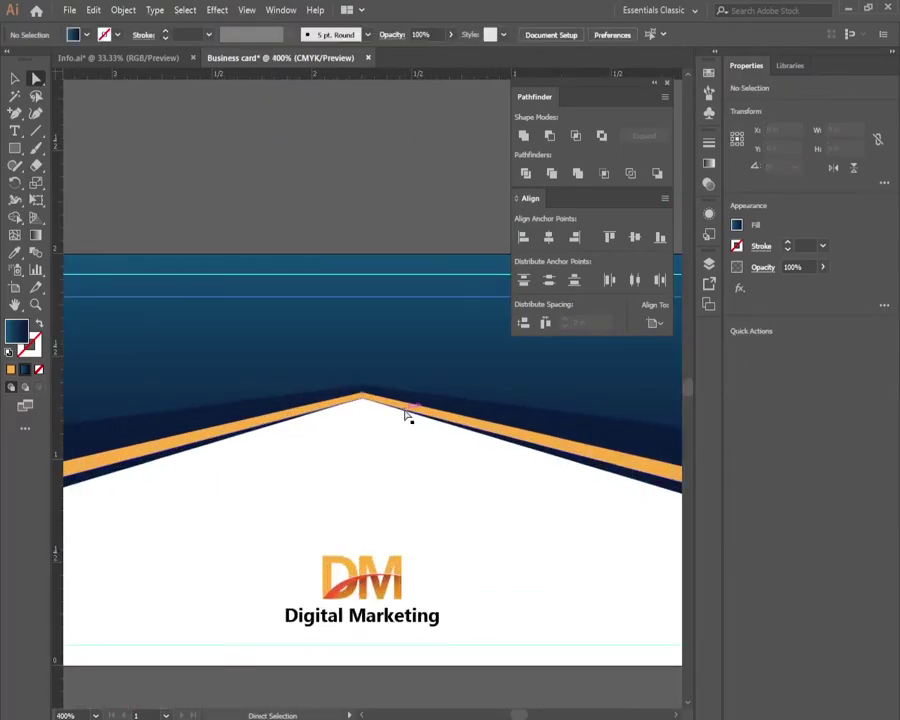
Step: Nudge the orange stripe's apex point into place
key("ctrl+equal")
key("ctrl+equal")
left_click(335, 383)
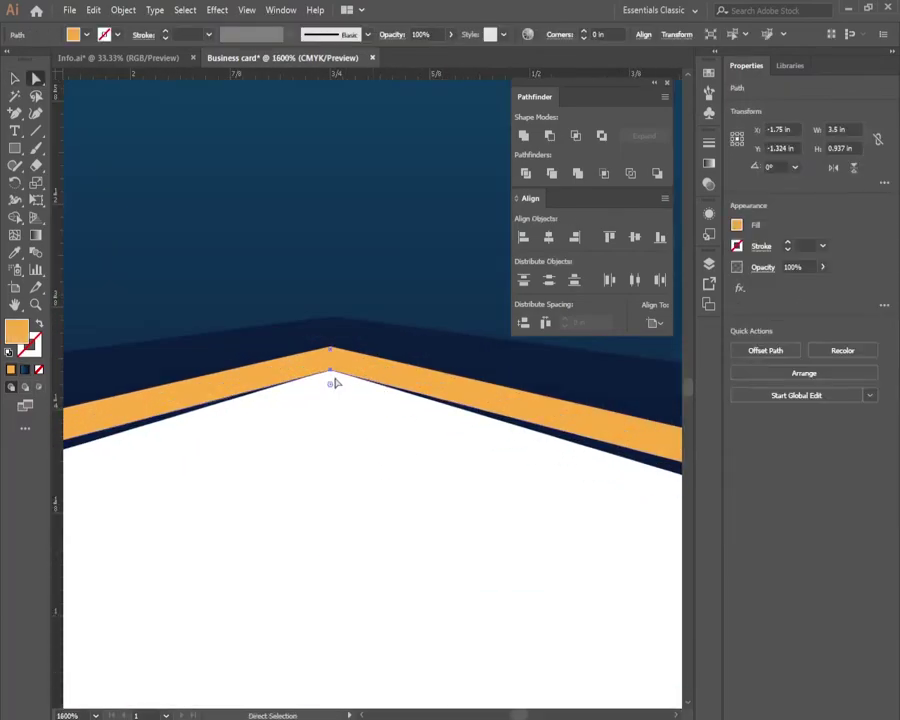
left_click_drag(333, 376, 334, 383)
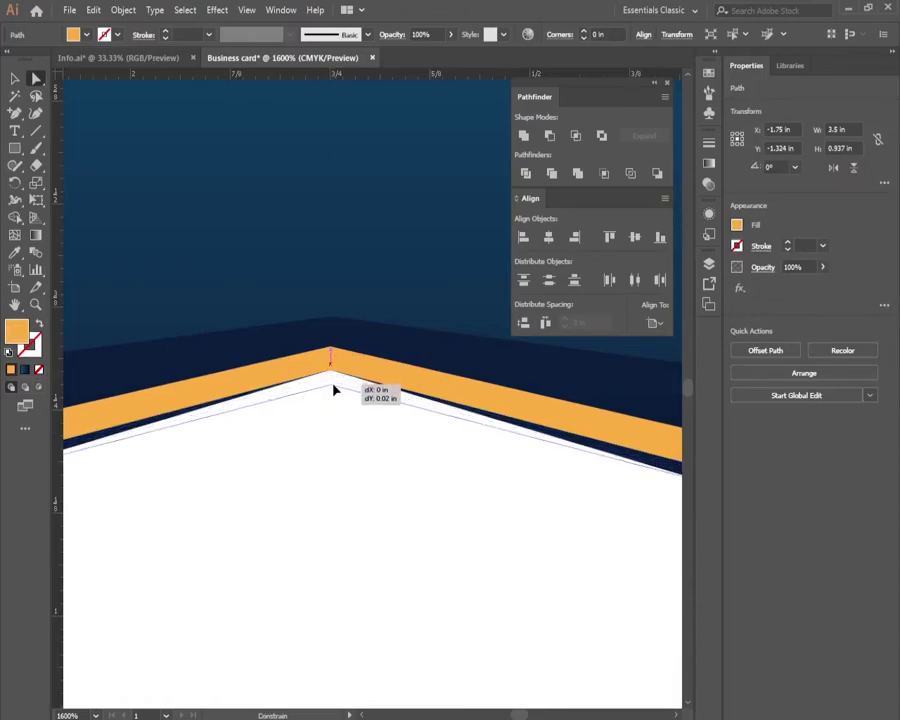
key("ctrl+shift+a")
scroll(346, 417, "down", 2)
key("v")
scroll(664, 484, "up", 3)
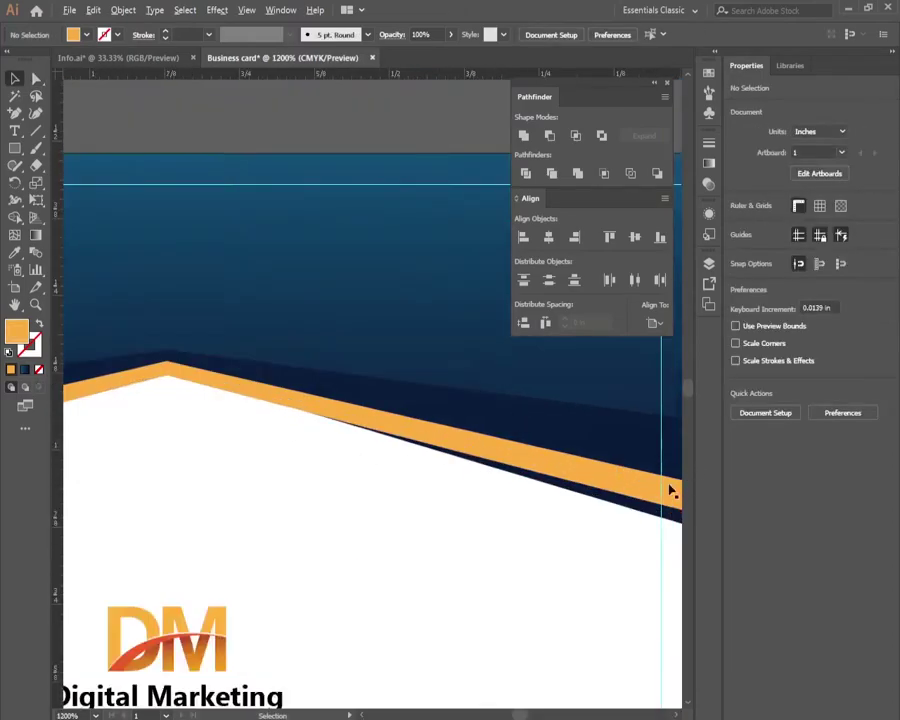
Step: Move the navy chevron's peak anchor into alignment with the orange stripe's peak
left_click(583, 538)
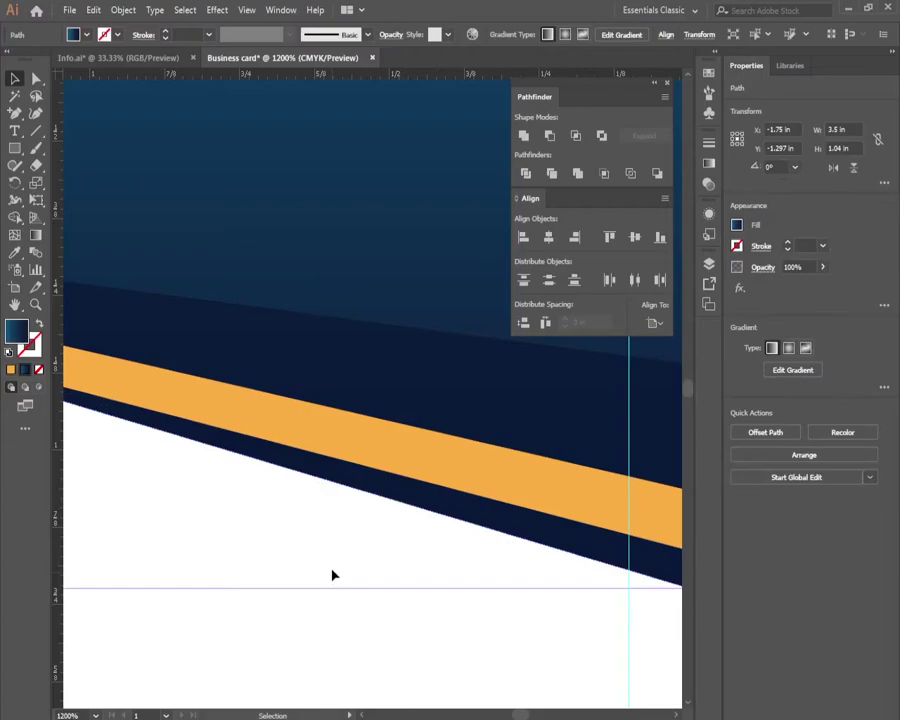
key("ctrl+shift+a")
scroll(328, 567, "down", 3)
left_click_drag(326, 562, 510, 507)
scroll(494, 498, "down", 3)
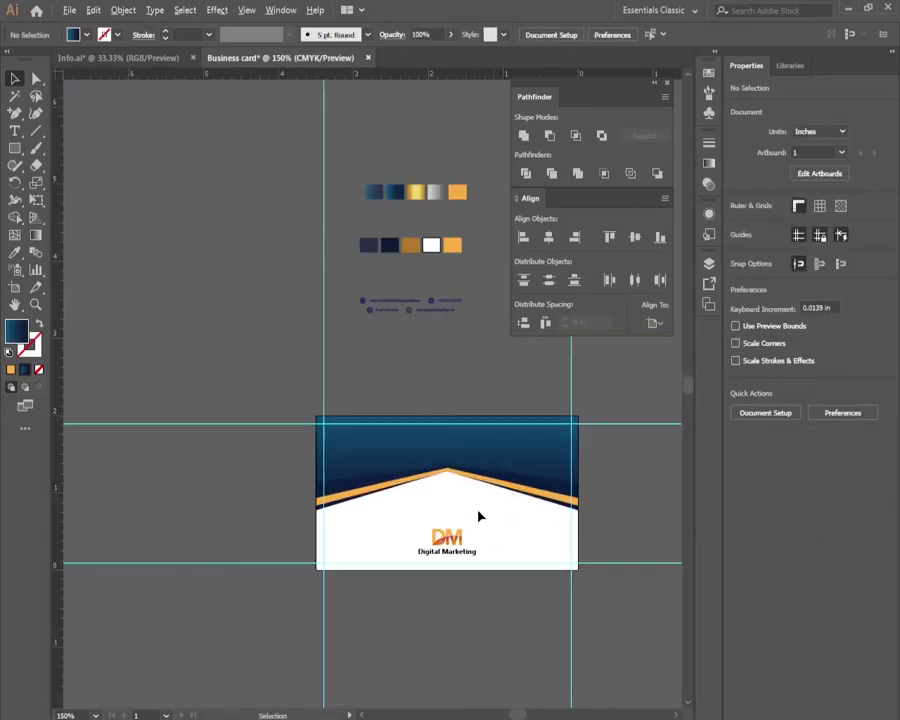
scroll(476, 512, "up", 1)
scroll(420, 465, "up", 4)
key("a")
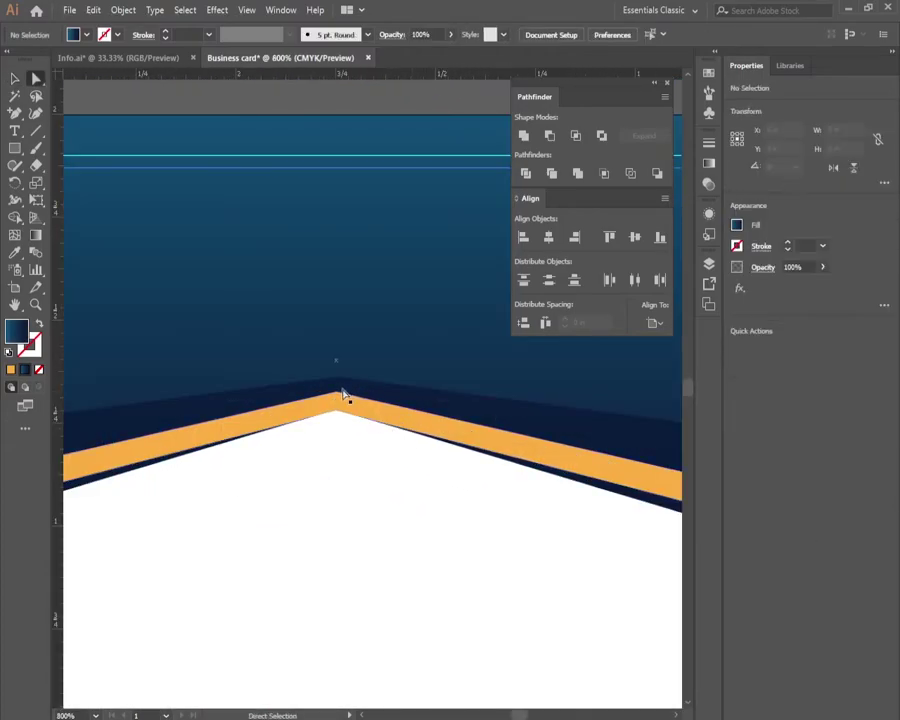
left_click(338, 394)
left_click_drag(338, 395, 336, 384)
scroll(332, 530, "down", 1)
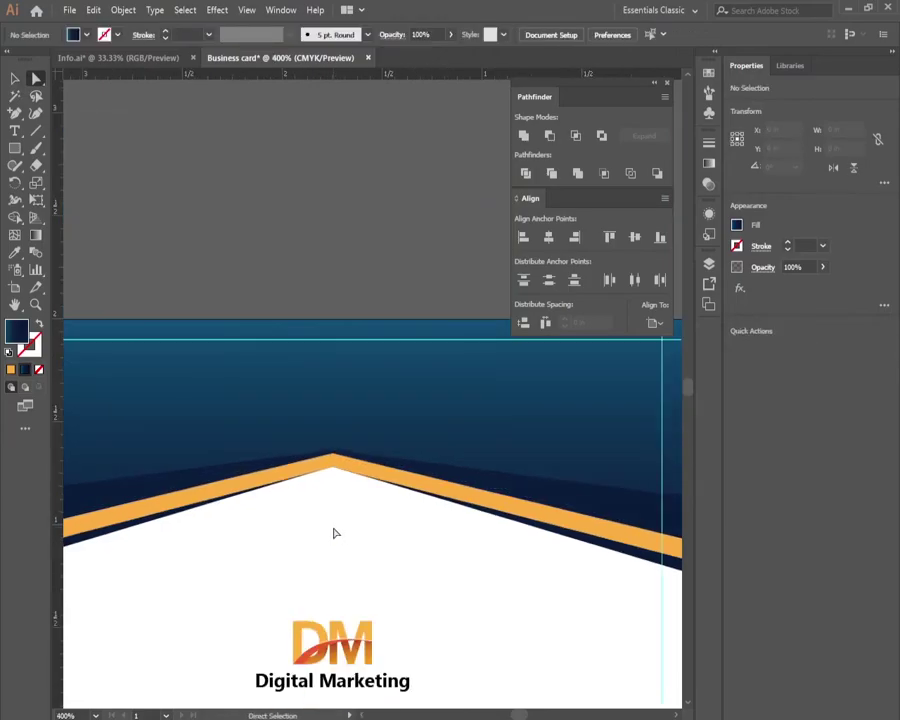
scroll(332, 530, "down", 1)
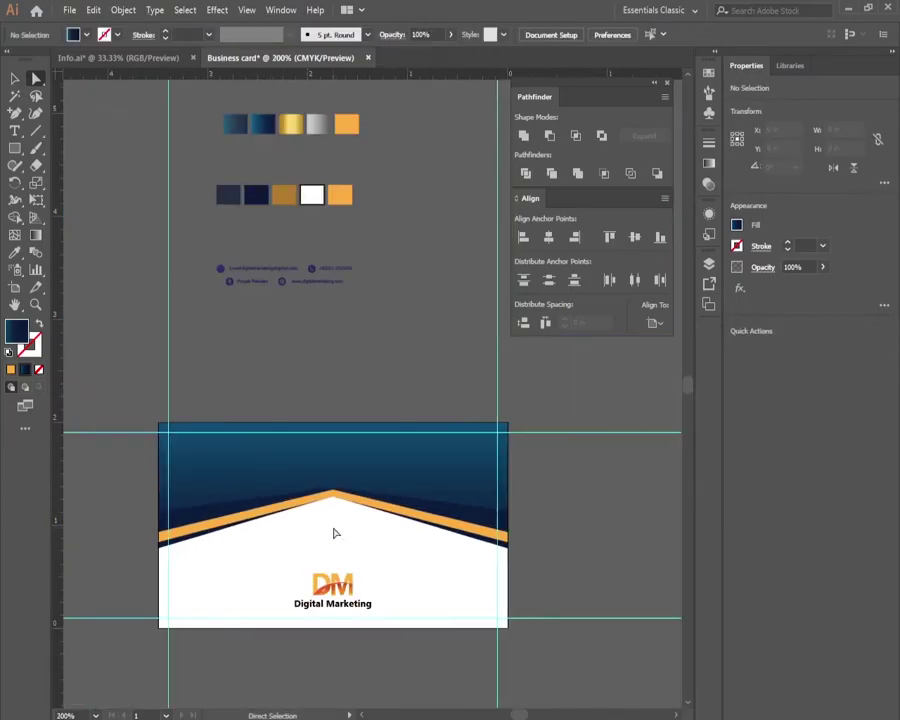
scroll(335, 533, "up", 5)
mouse_move(345, 466)
left_mouse_down()
mouse_move(356, 440)
mouse_move(356, 457)
left_mouse_up()
scroll(356, 500, "down", 4)
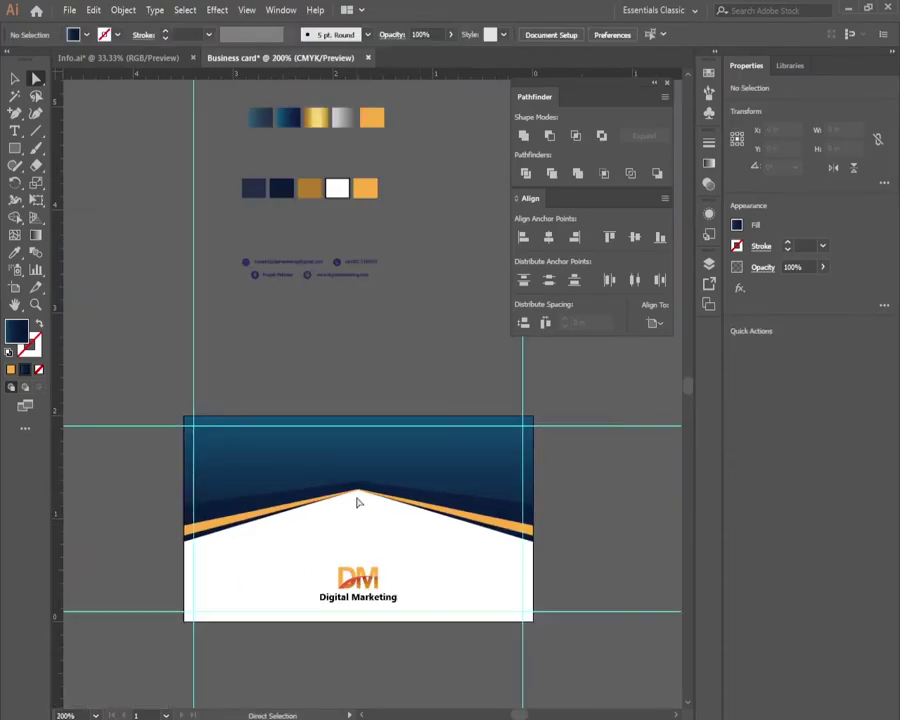
scroll(516, 544, "up", 2)
scroll(510, 558, "down", 1)
scroll(437, 525, "down", 1)
scroll(437, 525, "up", 2)
Step: Move the orange stripe's left end point into line with the card edge
left_click(495, 571)
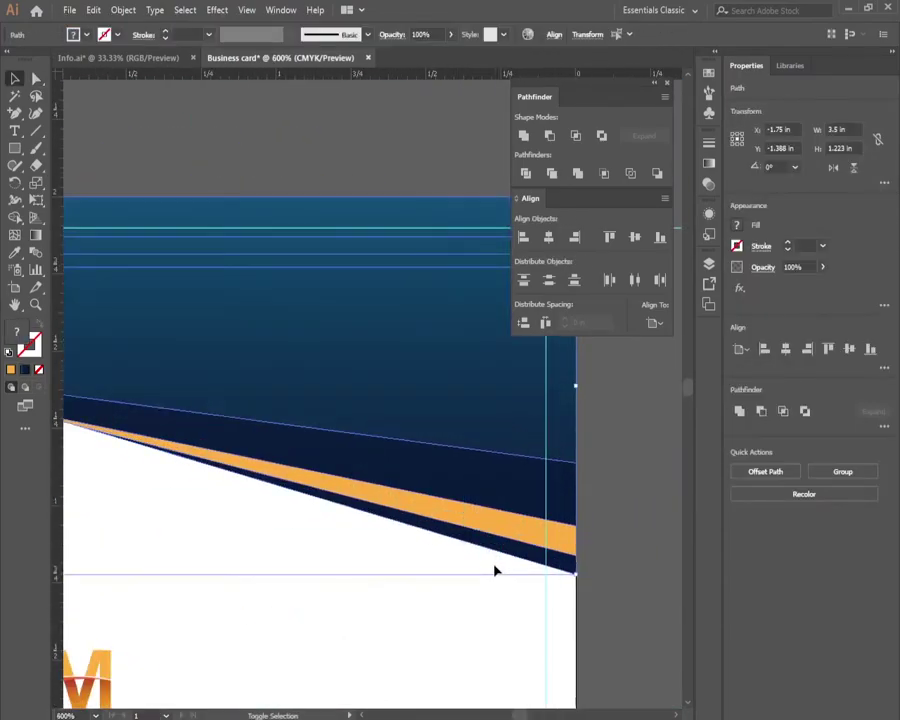
key("a")
scroll(492, 530, "up", 2)
scroll(572, 526, "down", 4)
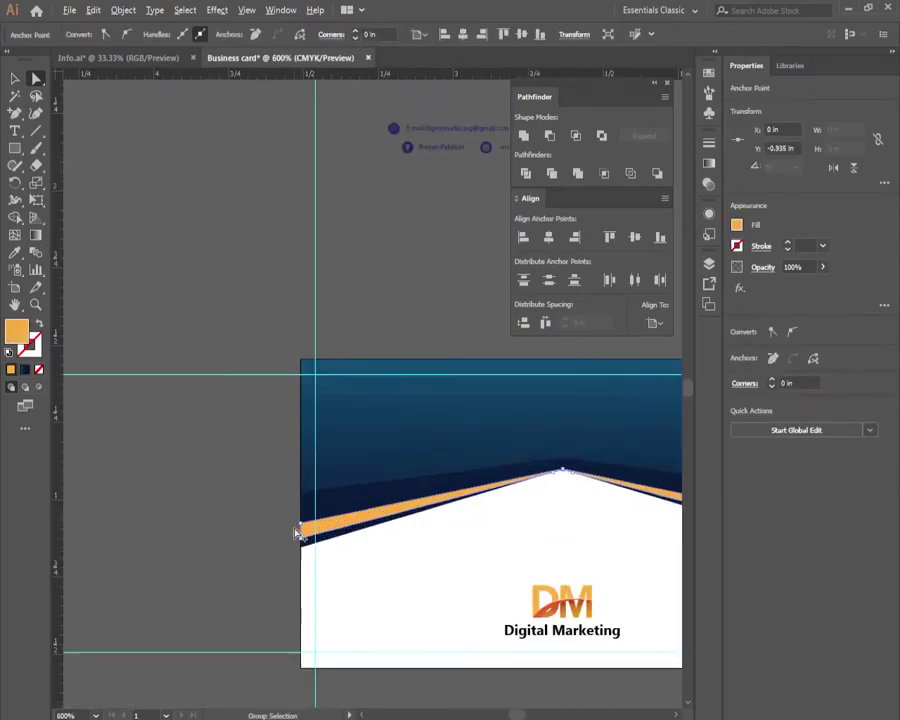
scroll(296, 528, "up", 2)
left_click_drag(296, 528, 308, 517)
scroll(278, 514, "down", 1)
scroll(250, 536, "down", 1)
key("v")
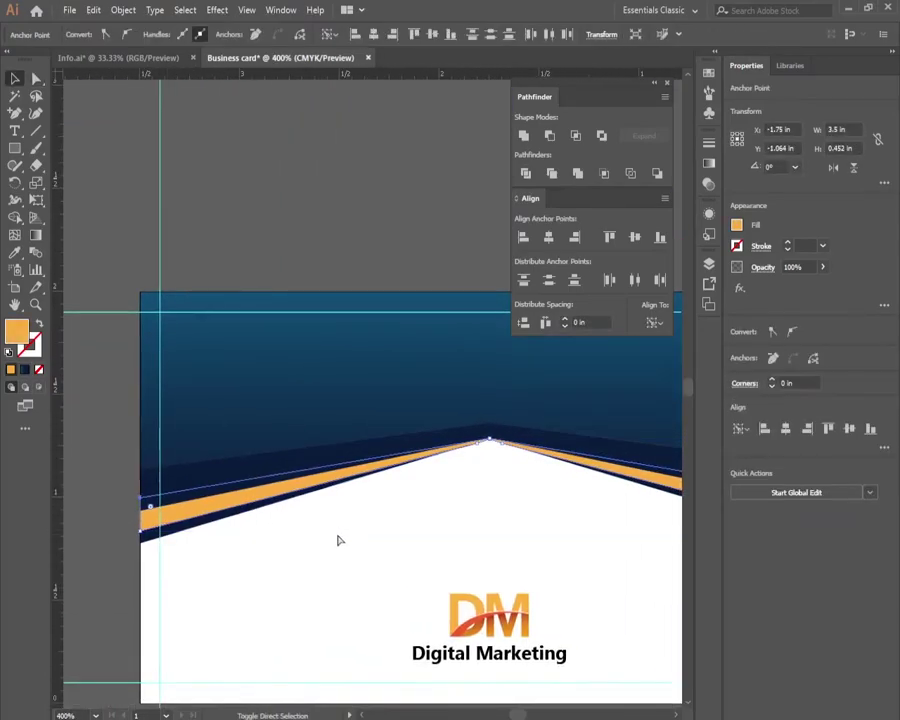
key("ctrl+shift+a")
scroll(338, 538, "down", 2)
scroll(338, 540, "up", 3)
scroll(412, 472, "down", 2)
scroll(486, 478, "up", 3)
Step: Align the orange stripe's right end point with the card's right edge
key("a")
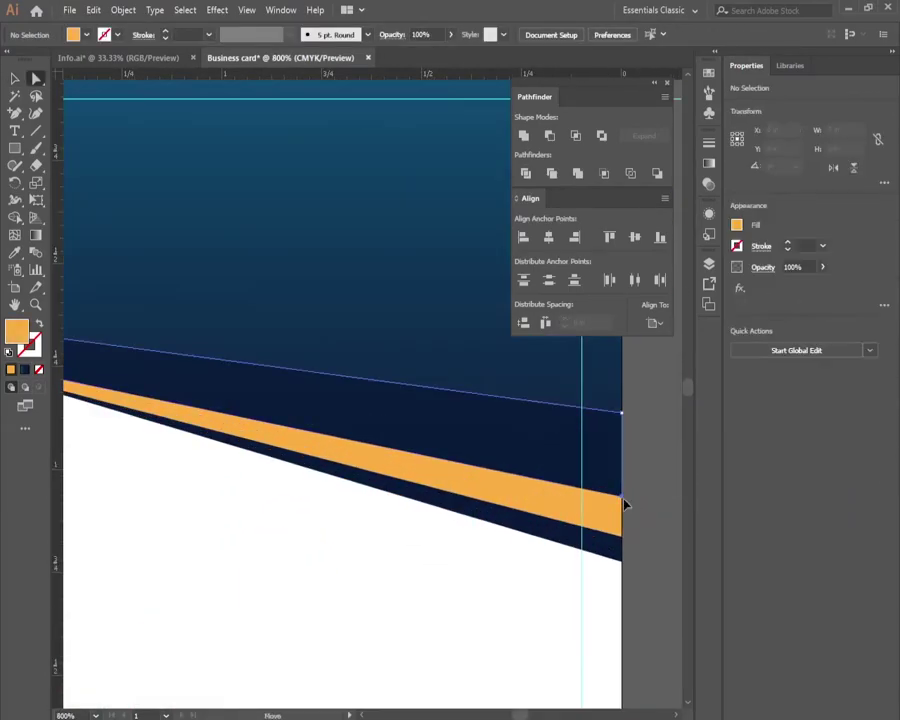
scroll(430, 500, "up", 1)
left_click(426, 496)
left_click_drag(422, 506, 428, 470)
scroll(428, 470, "down", 3)
scroll(308, 336, "up", 2)
key("v")
left_click(518, 398)
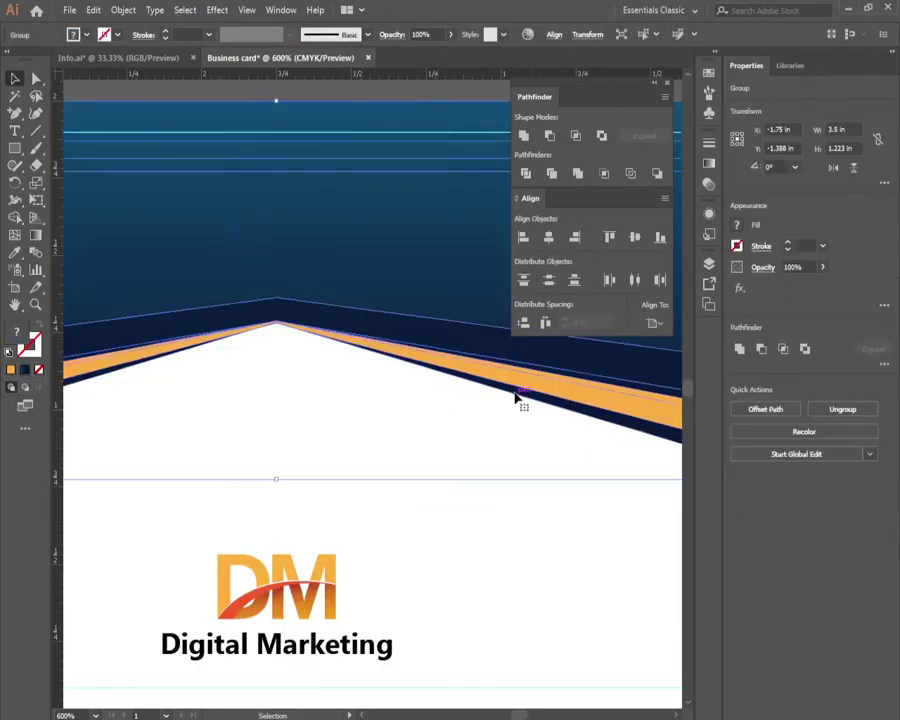
left_click(86, 390)
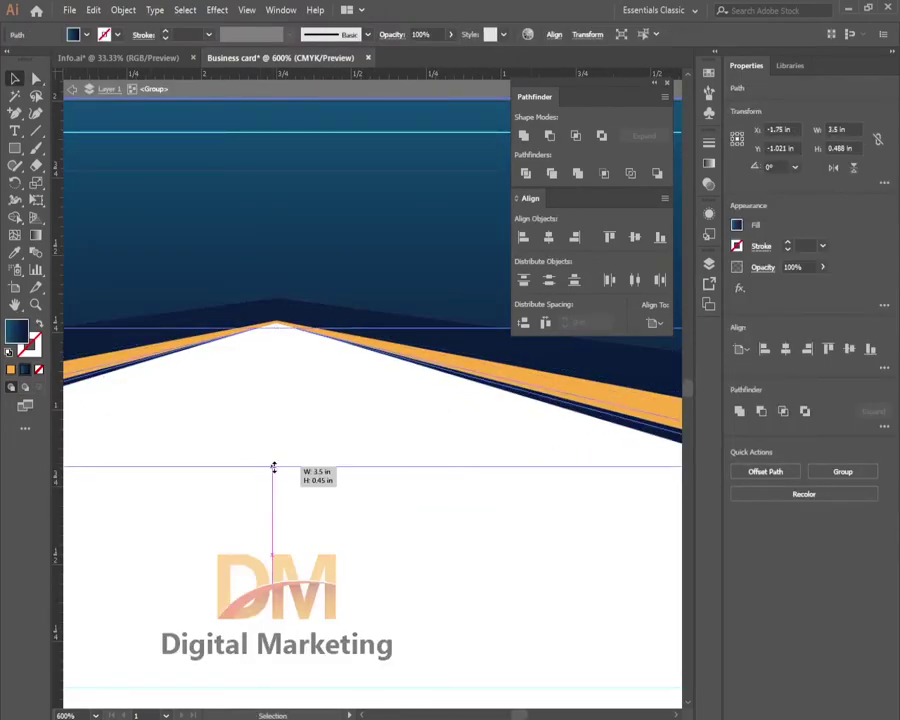
Step: Raise and fine-tune the orange stripe's peak so it meets the navy chevron at one point
key("ctrl+shift+a")
scroll(328, 488, "down", 3)
scroll(314, 386, "up", 4)
key("a")
scroll(200, 476, "up", 1)
left_click(200, 474)
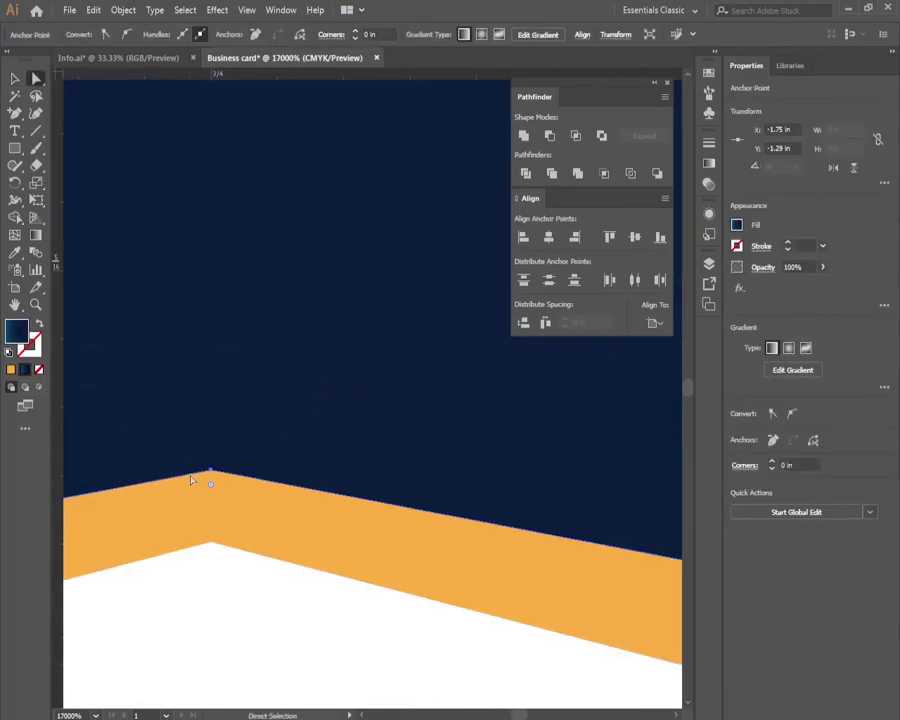
mouse_move(200, 474)
left_mouse_down()
mouse_move(214, 446)
mouse_move(238, 514)
left_mouse_up()
scroll(215, 476, "down", 2)
scroll(336, 486, "down", 2)
scroll(239, 460, "up", 4)
scroll(238, 514, "down", 3)
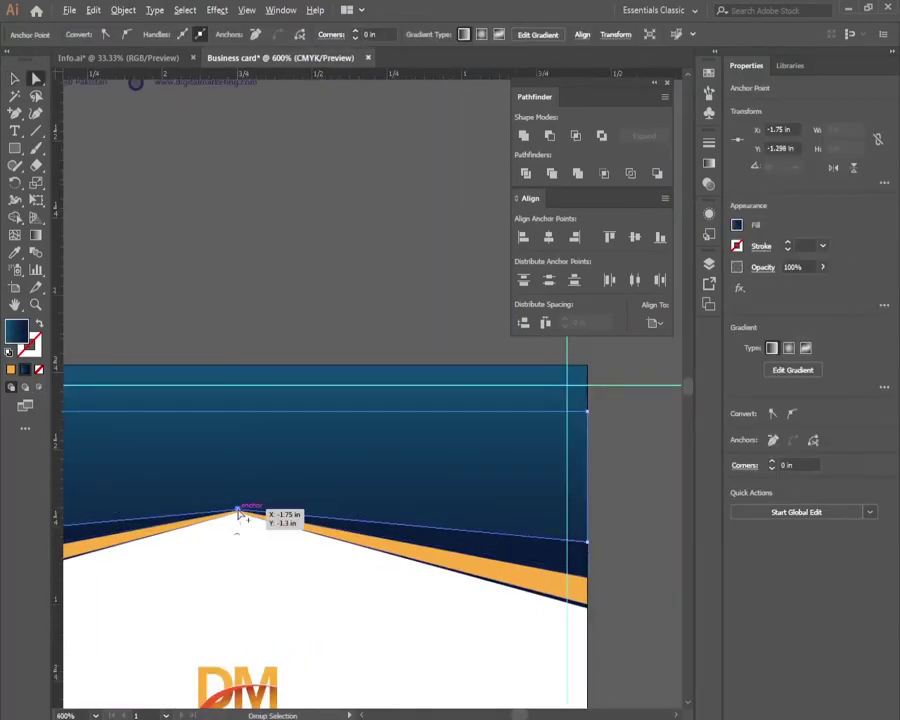
scroll(238, 512, "up", 2)
left_click_drag(232, 519, 232, 516)
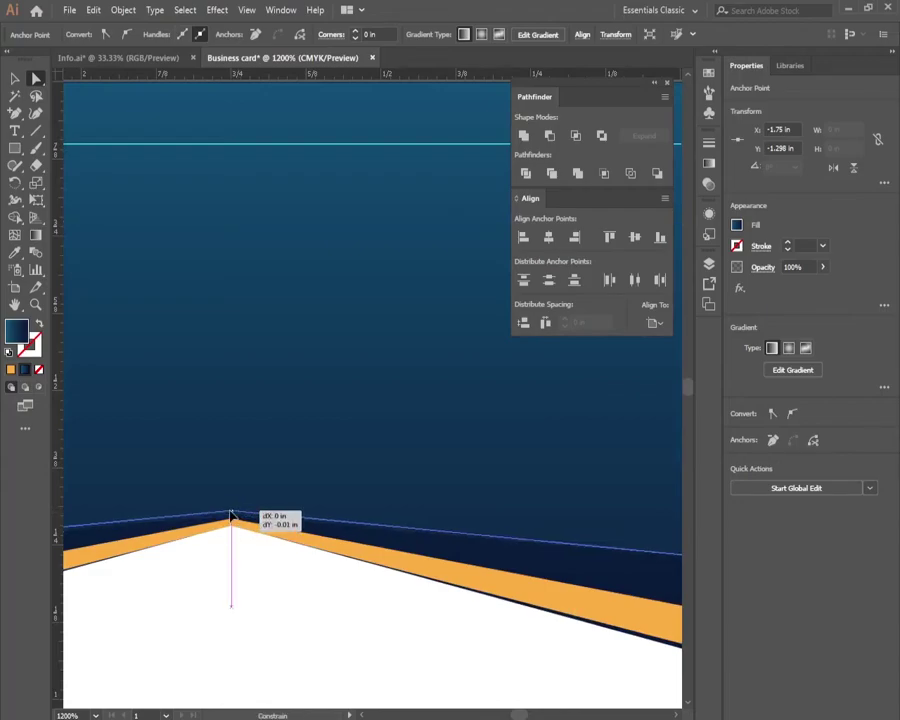
scroll(236, 560, "down", 3)
scroll(235, 571, "down", 2)
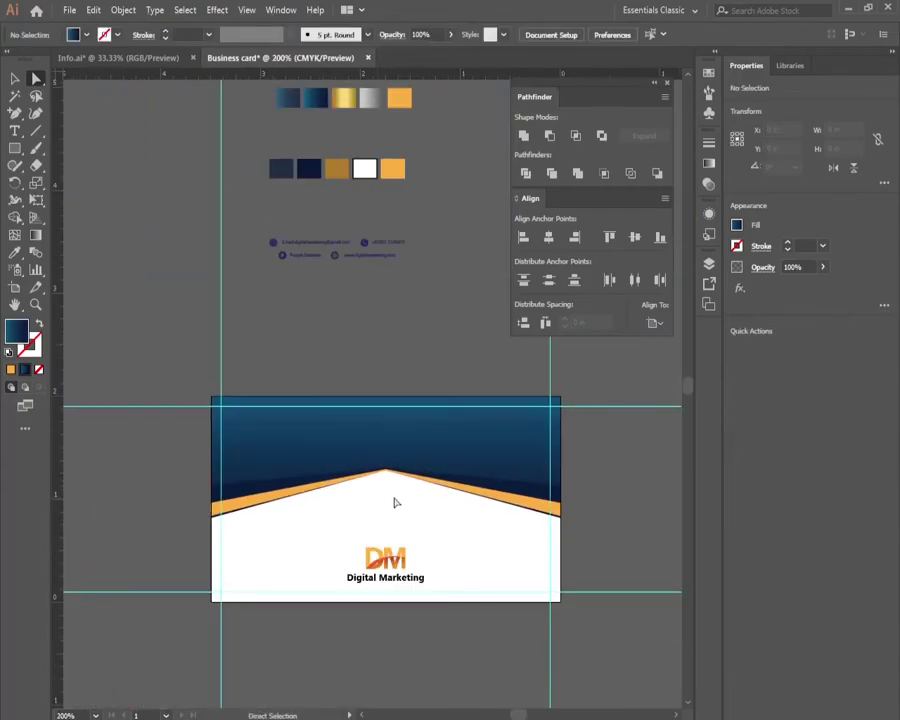
scroll(395, 503, "up", 1)
Step: Move the DM logo group up into the blue gradient header
mouse_move(400, 498)
left_mouse_down()
mouse_move(352, 488)
mouse_move(327, 536)
left_mouse_up()
key("v")
scroll(352, 488, "down", 1)
left_click_drag(327, 410, 307, 328)
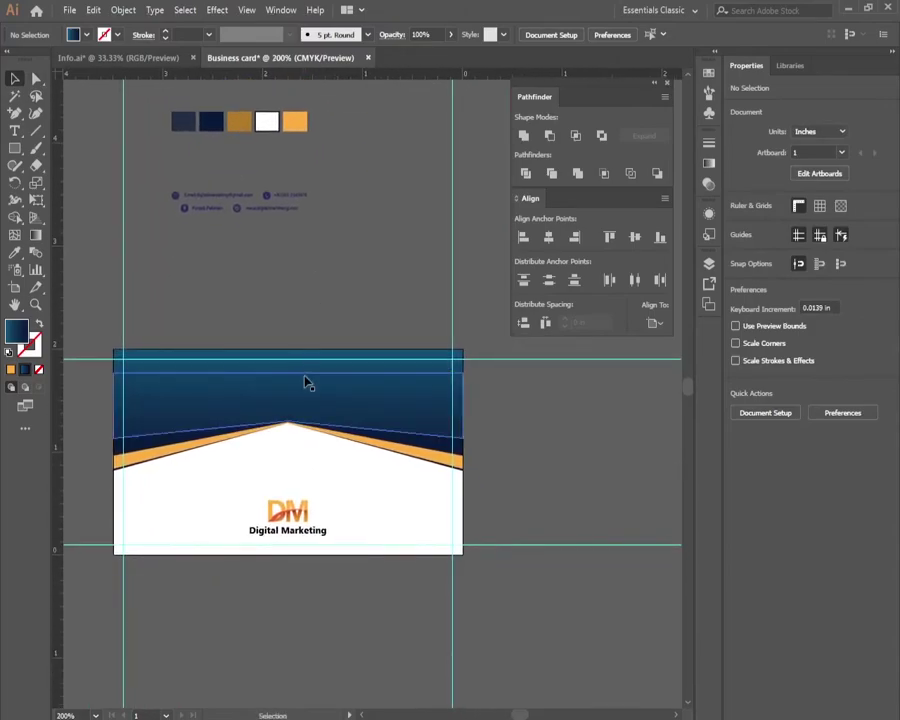
scroll(292, 416, "up", 1)
scroll(298, 476, "down", 3)
scroll(310, 408, "up", 1)
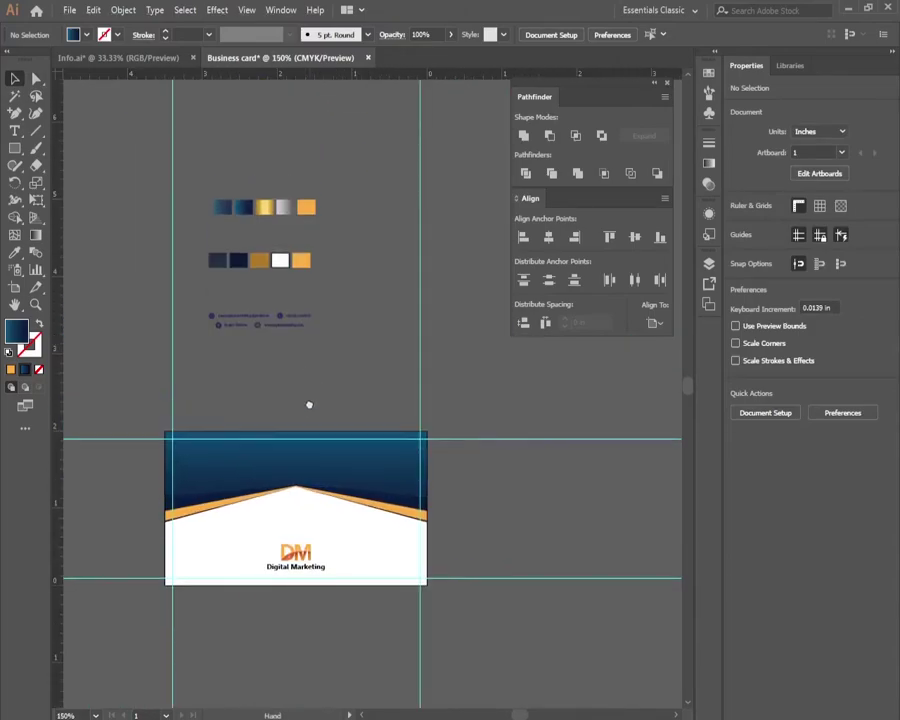
scroll(310, 403, "up", 1)
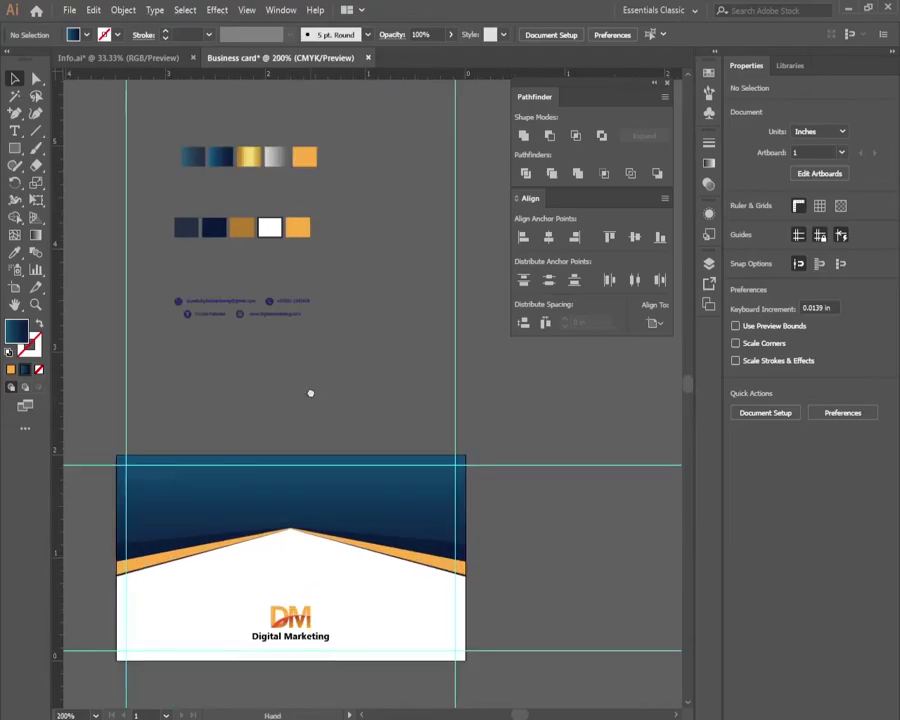
left_click_drag(292, 580, 292, 490)
scroll(292, 490, "up", 3)
scroll(372, 291, "up", 1)
Step: Turn the logo's Digital Marketing text white inside the isolated group
key("ctrl+y")
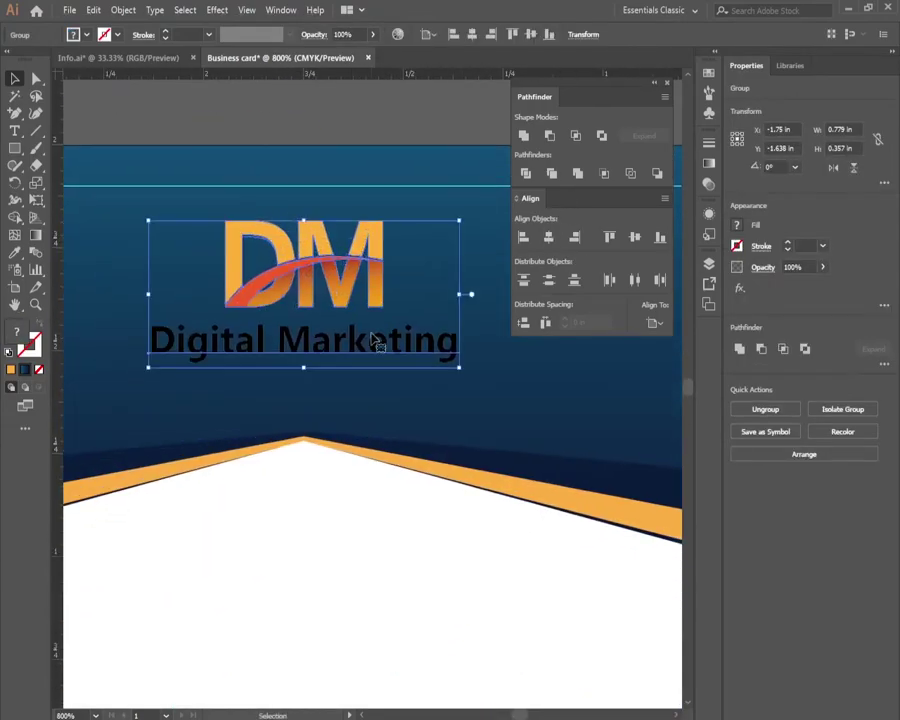
double_click(376, 343)
scroll(348, 201, "up", 1)
key("Escape")
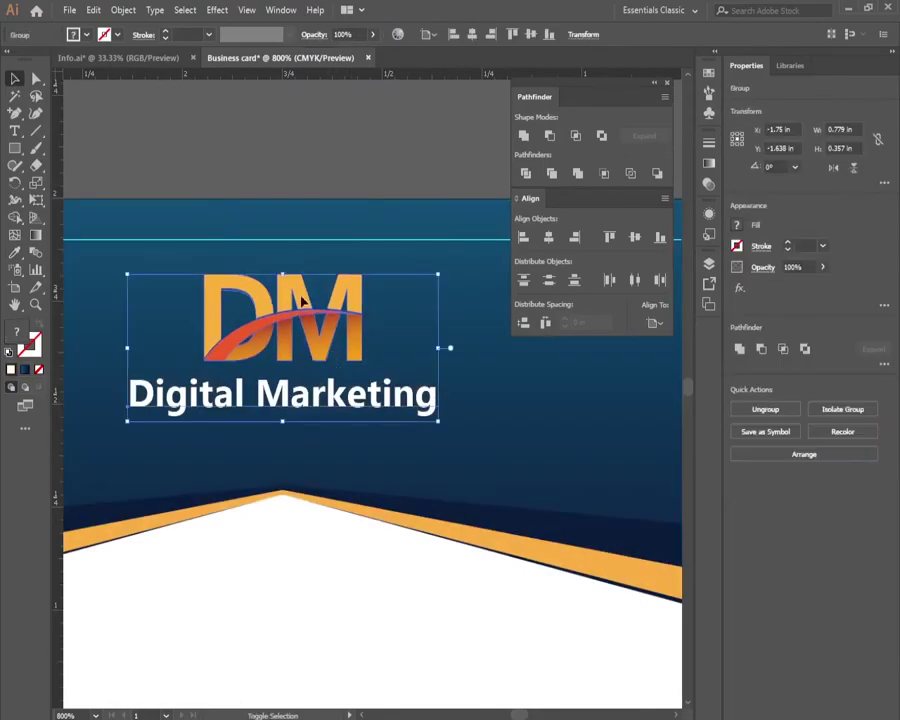
scroll(285, 315, "down", 1)
scroll(317, 195, "down", 4)
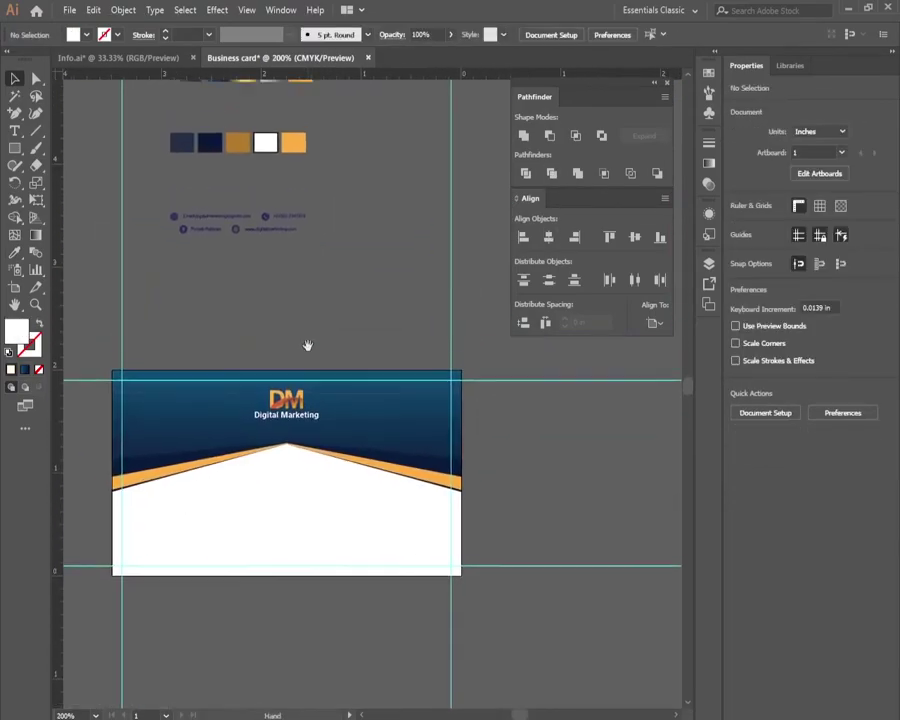
scroll(306, 344, "up", 3)
Step: Scale the DM logo group down to sit within the header
left_click_drag(254, 466, 253, 450)
scroll(256, 440, "down", 4)
left_click(260, 496)
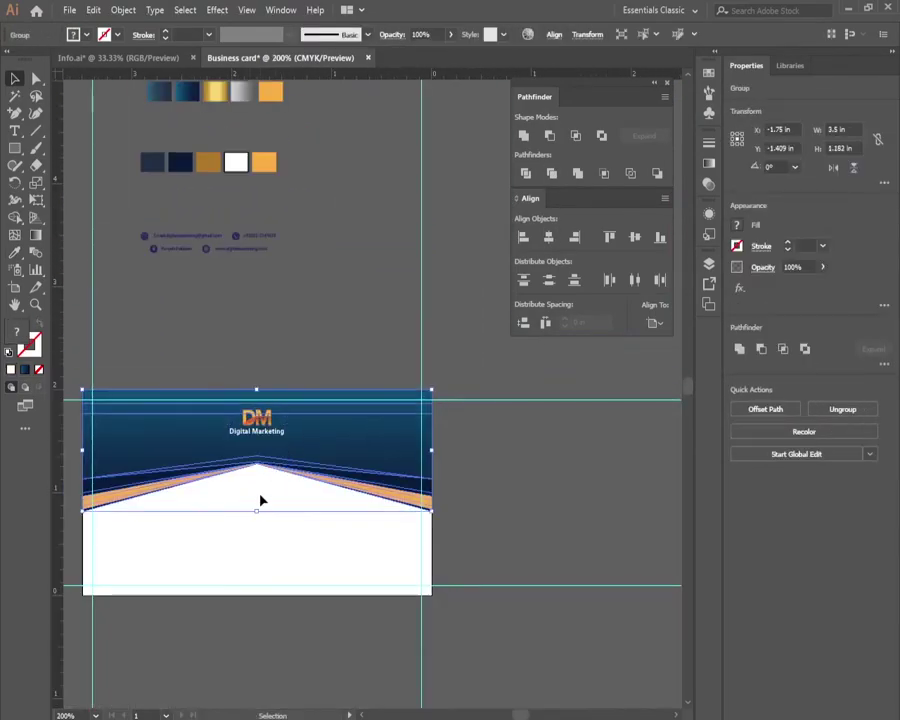
scroll(258, 412, "up", 3)
scroll(256, 410, "down", 2)
left_click(285, 340)
left_click_drag(285, 340, 283, 352)
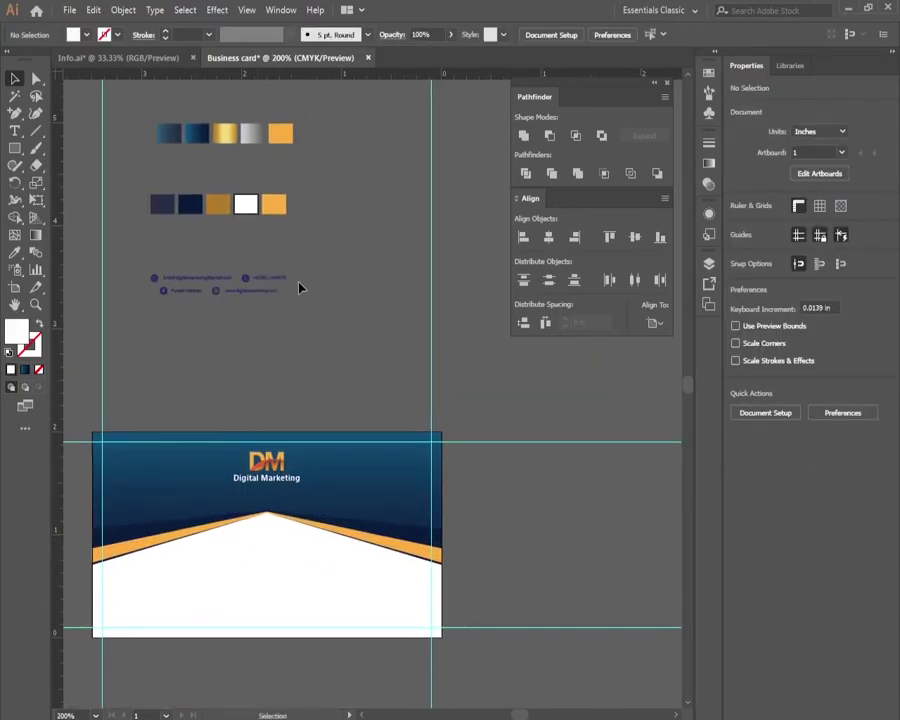
Step: Move both contact lines down onto the card's lower white area
left_click(216, 281)
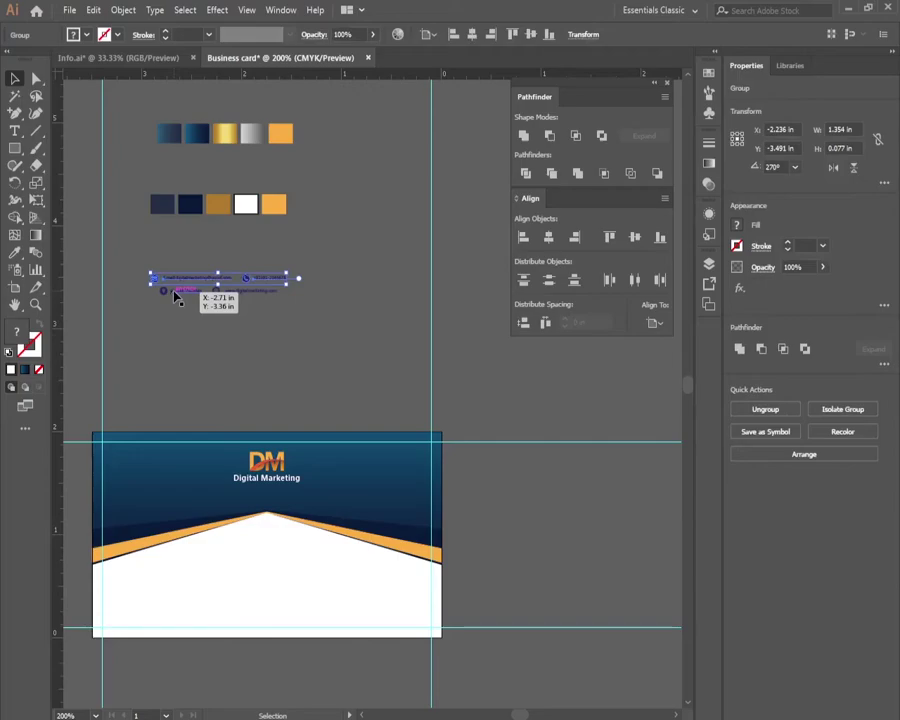
left_click(176, 292, "shift")
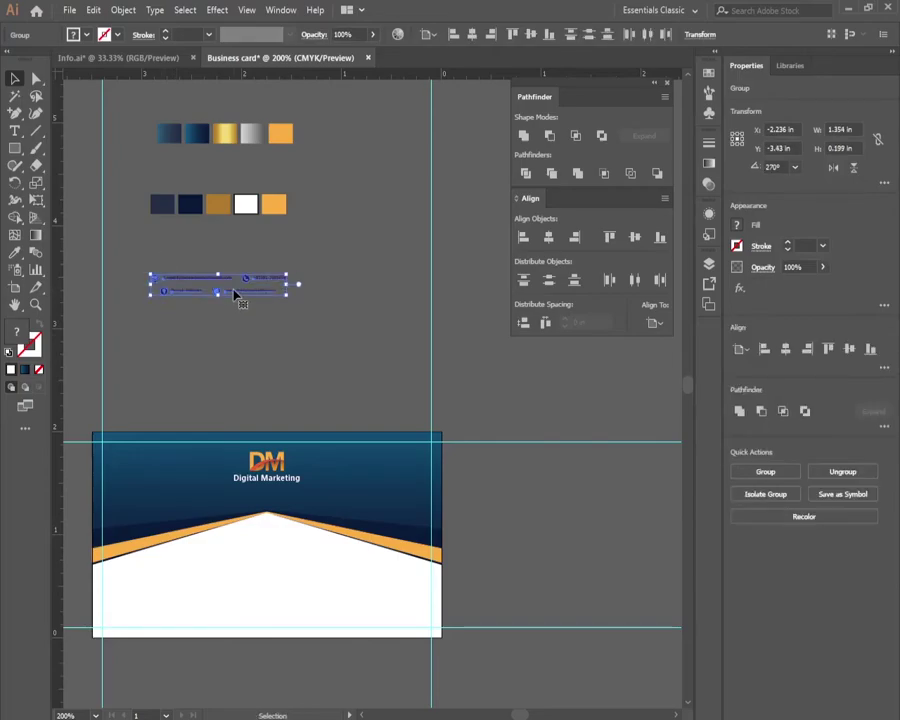
left_click_drag(235, 293, 252, 578)
scroll(254, 578, "up", 2)
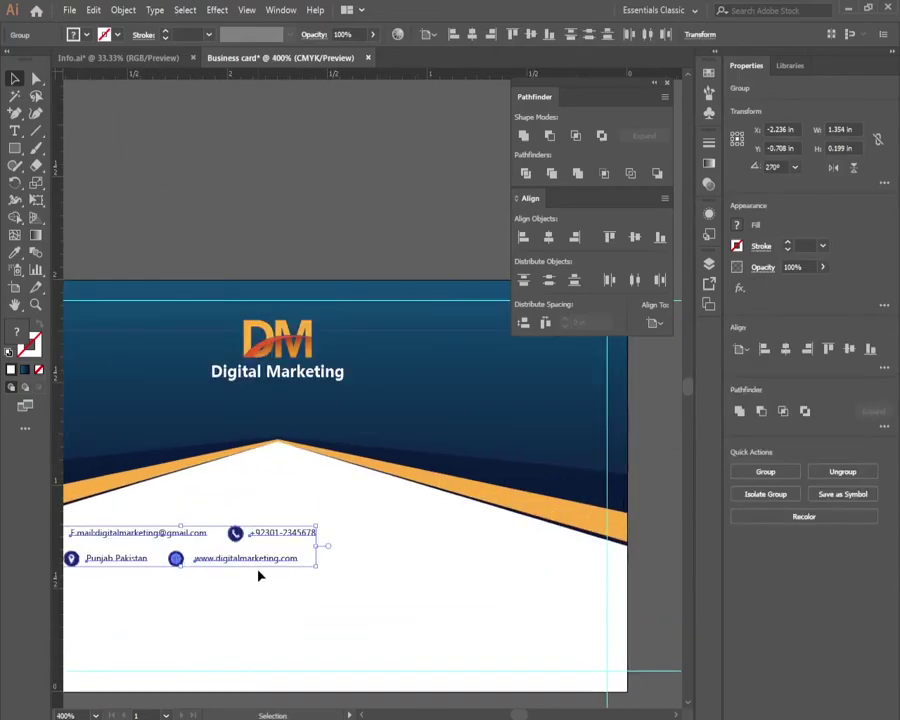
scroll(258, 576, "down", 3)
left_click_drag(241, 392, 324, 484)
left_click(312, 512)
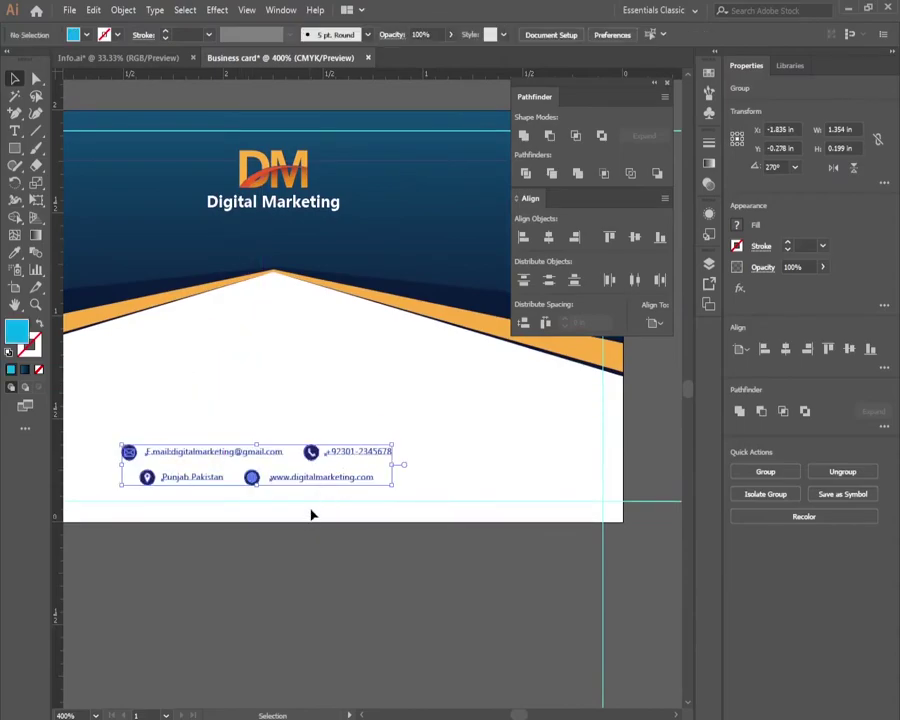
Step: Arrange e-mail, phone, location and website into one evenly spaced row
scroll(262, 502, "down", 1)
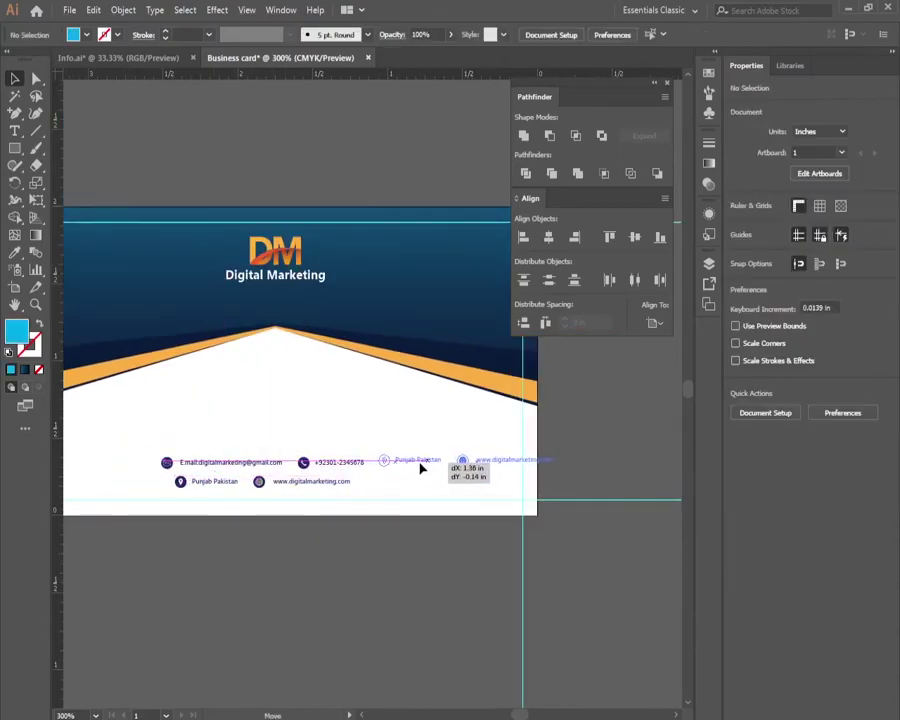
left_click_drag(420, 469, 420, 470)
left_click(249, 468, "shift")
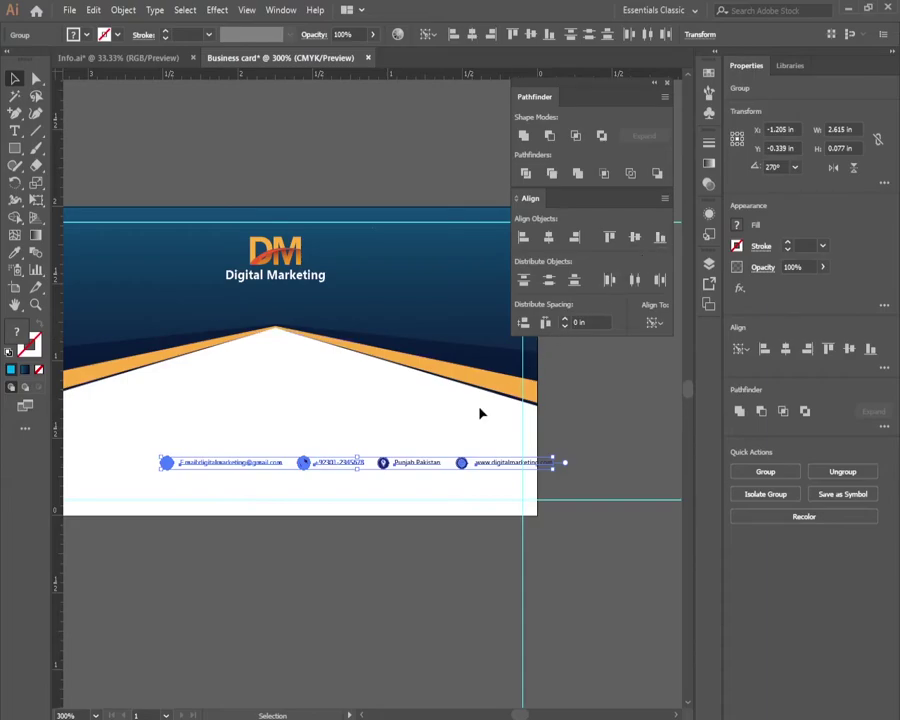
left_click(355, 419)
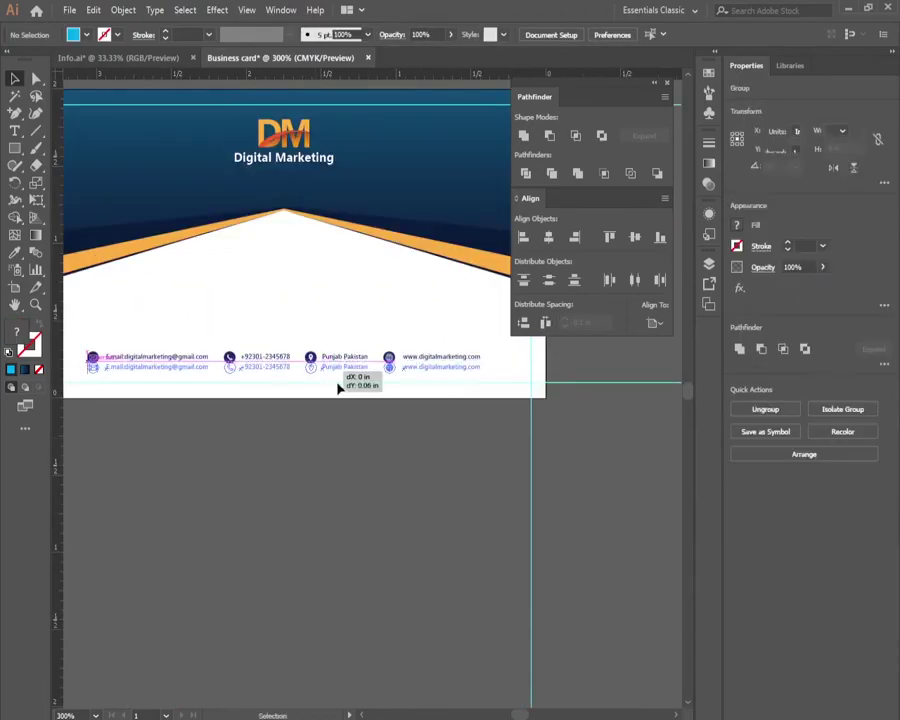
Step: Draw a thin bar near the card bottom and stretch it to 3.49 in, reaching the left edge
left_click_drag(350, 414, 416, 426)
key("m")
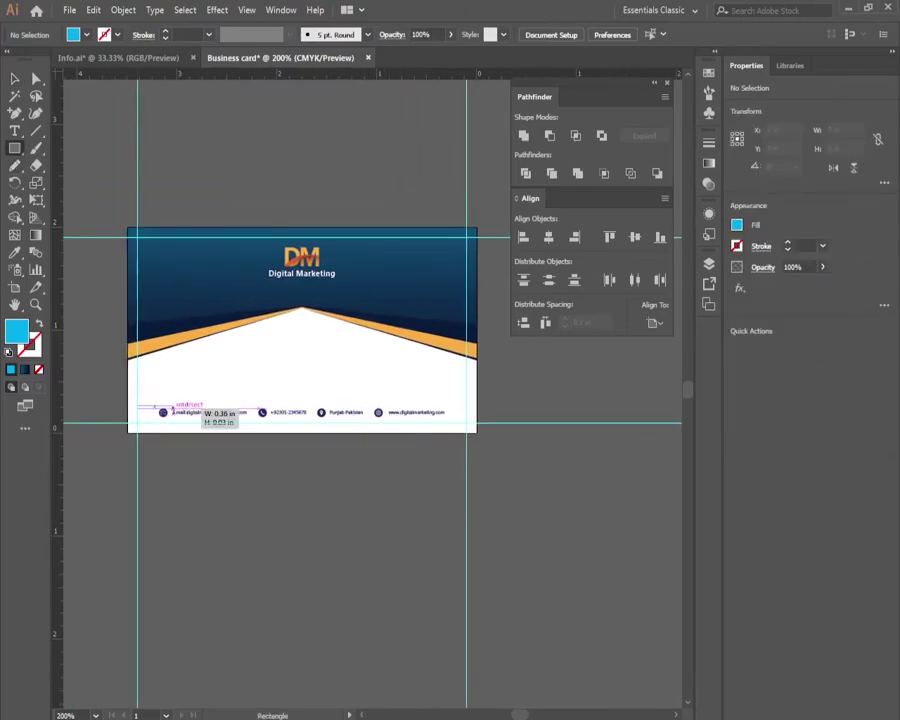
left_click_drag(480, 414, 481, 414)
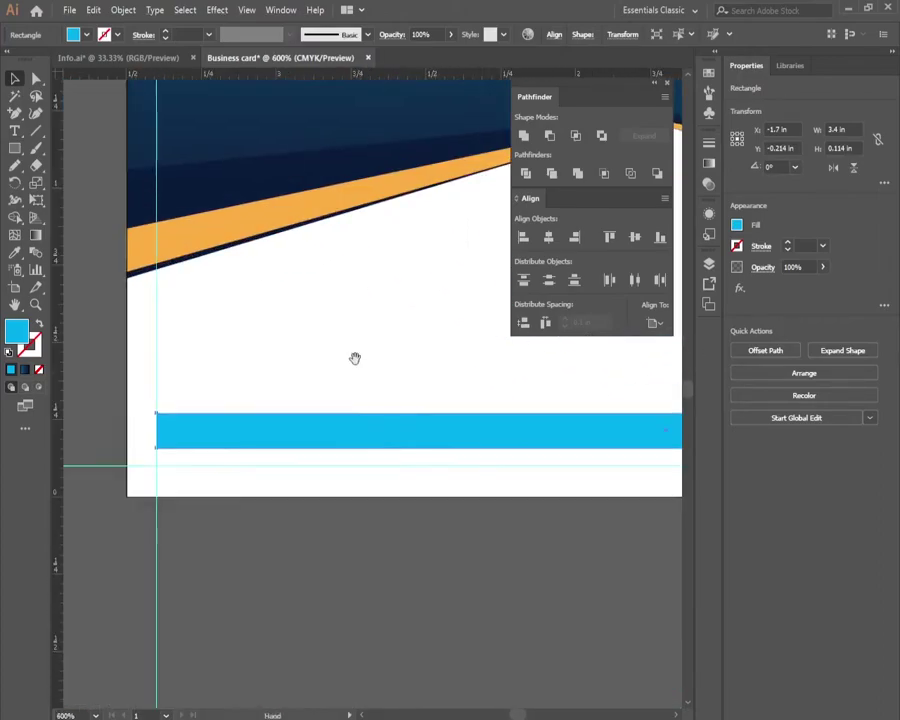
scroll(302, 400, "up", 3)
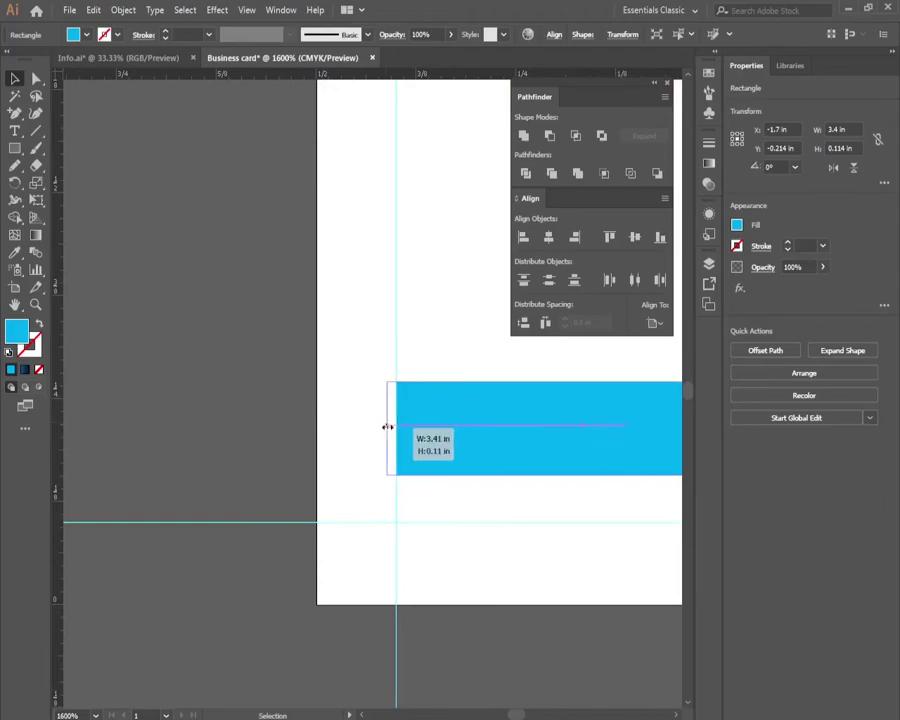
left_click_drag(387, 427, 325, 421)
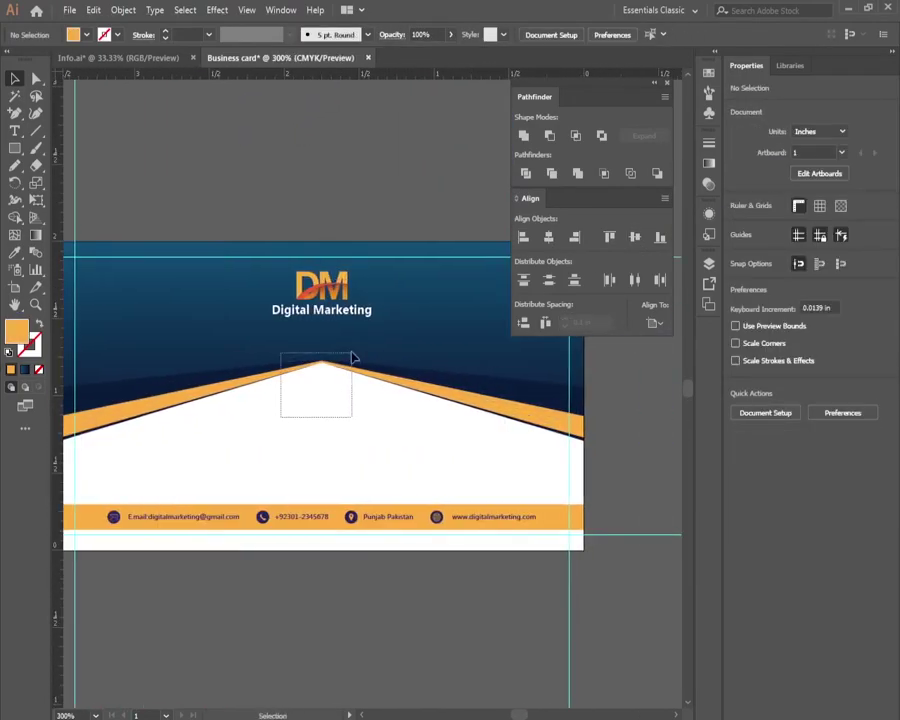
scroll(320, 440, "right", 2)
scroll(292, 432, "up", 2)
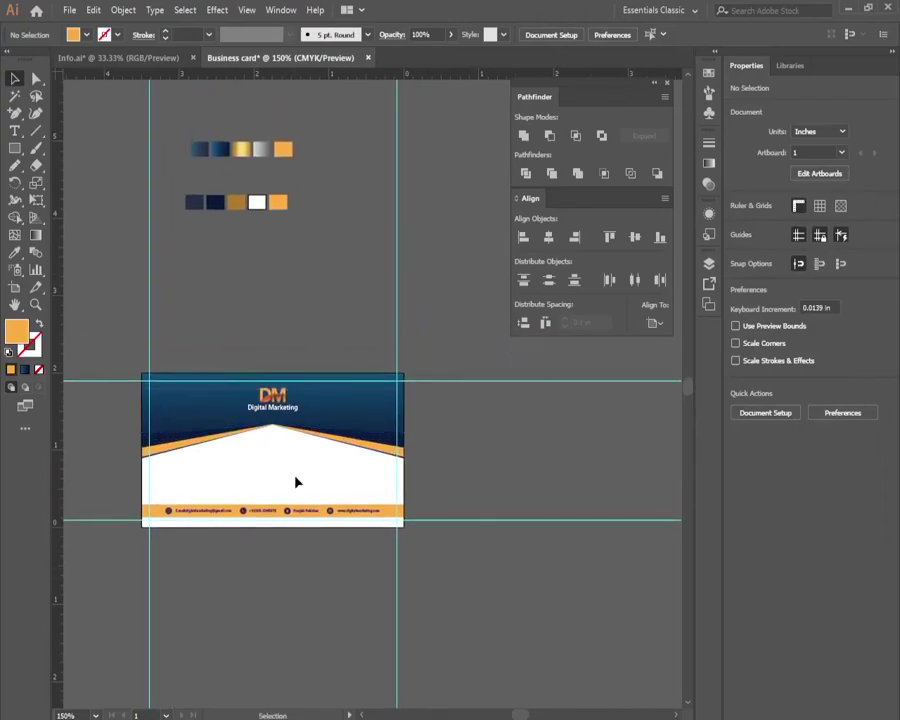
left_click_drag(254, 272, 250, 300)
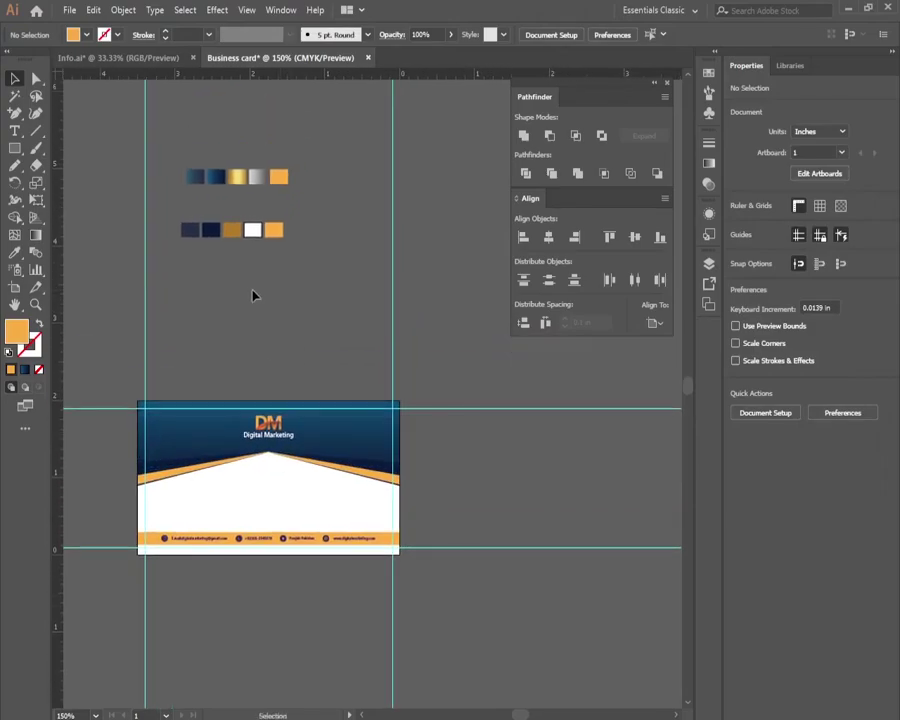
scroll(276, 505, "up", 2)
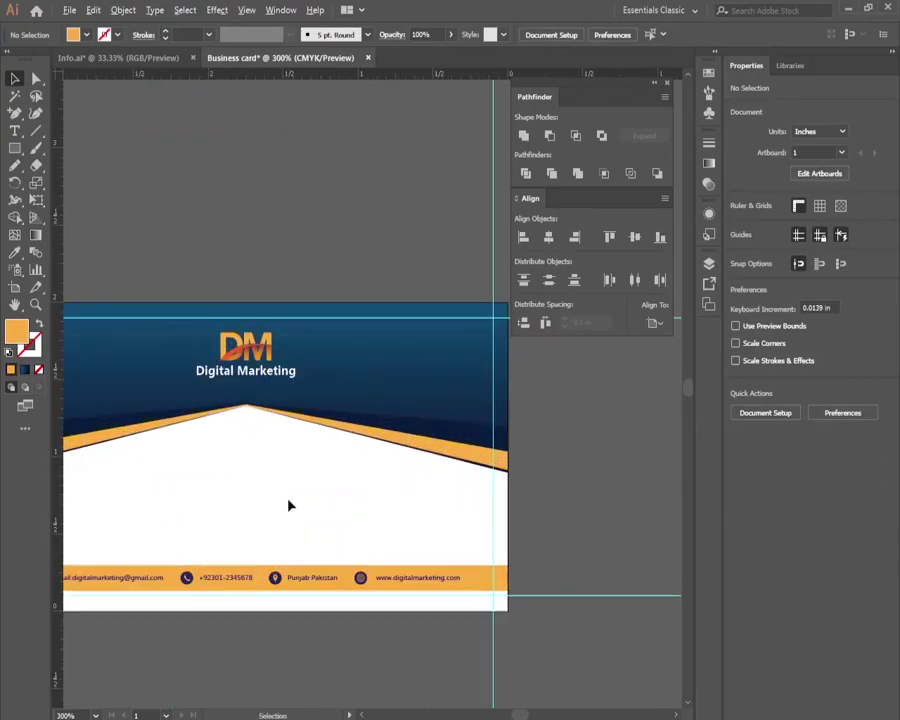
left_click_drag(276, 481, 300, 436)
scroll(301, 437, "down", 1)
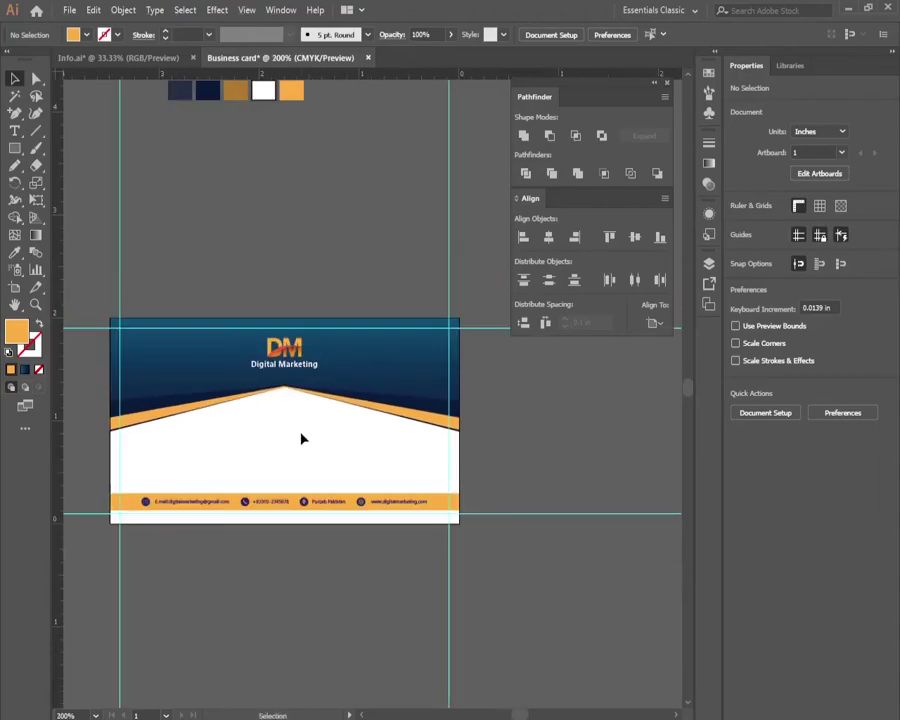
scroll(272, 444, "up", 1)
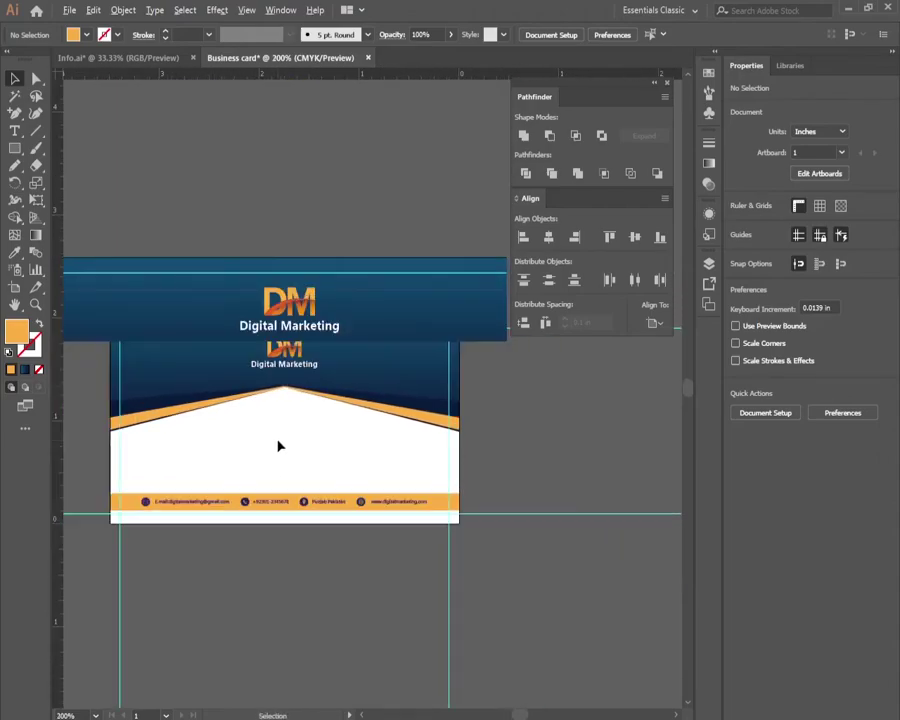
left_click_drag(293, 435, 291, 362)
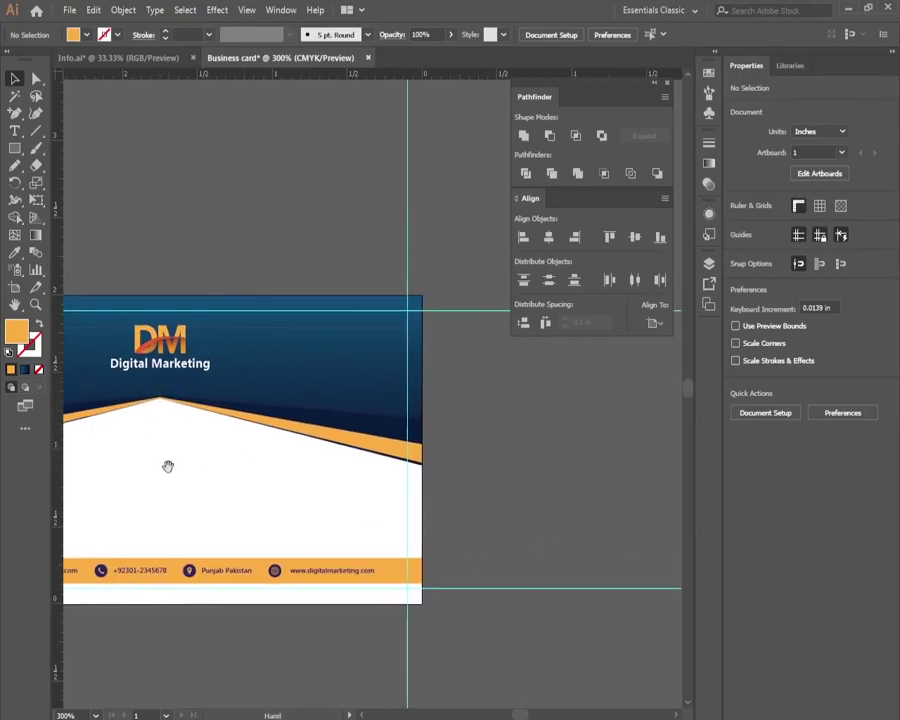
scroll(295, 364, "down", 1)
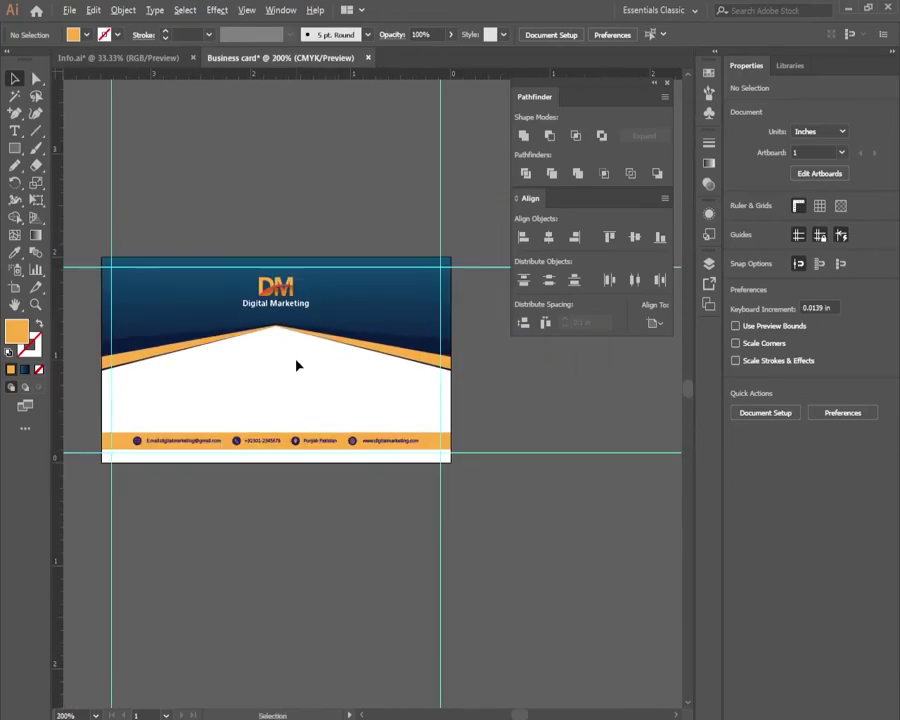
scroll(296, 365, "up", 1)
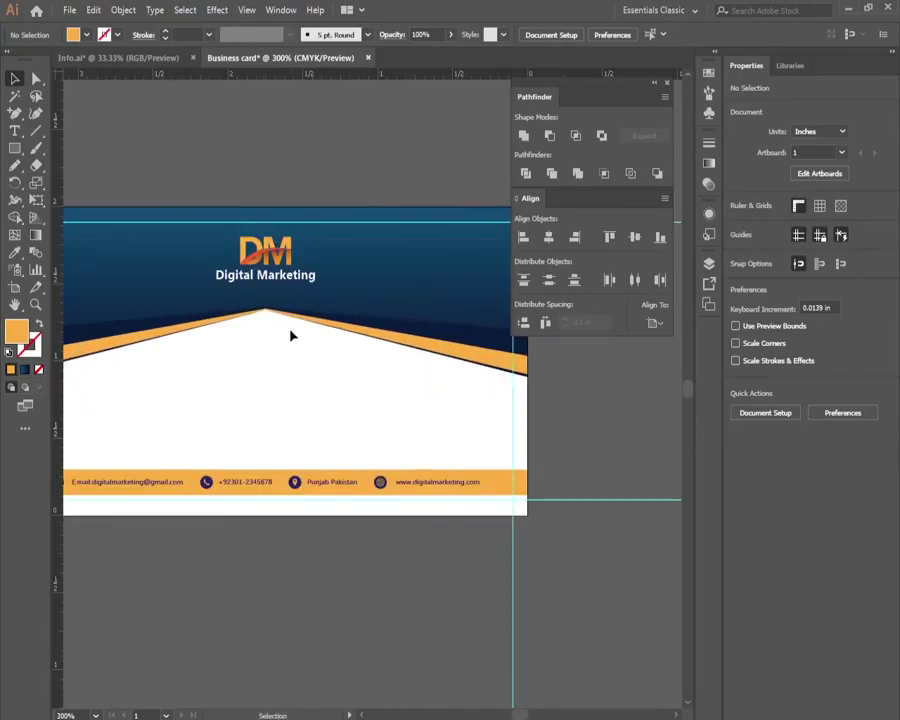
key("l")
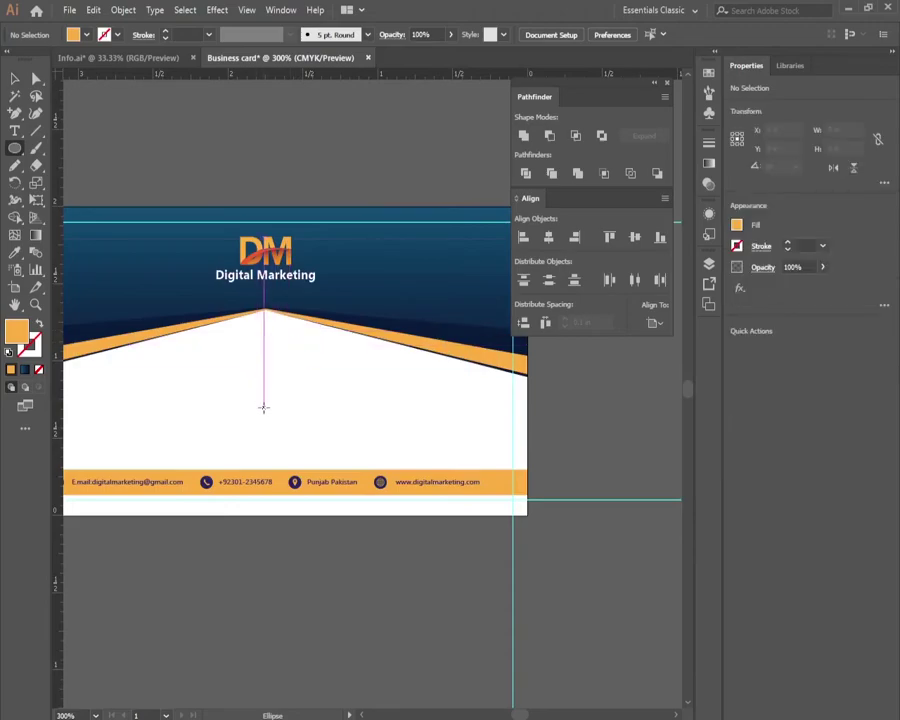
Step: Draw an orange circle and duplicate it into three evenly spaced, grouped circles
left_click_drag(266, 407, 271, 429)
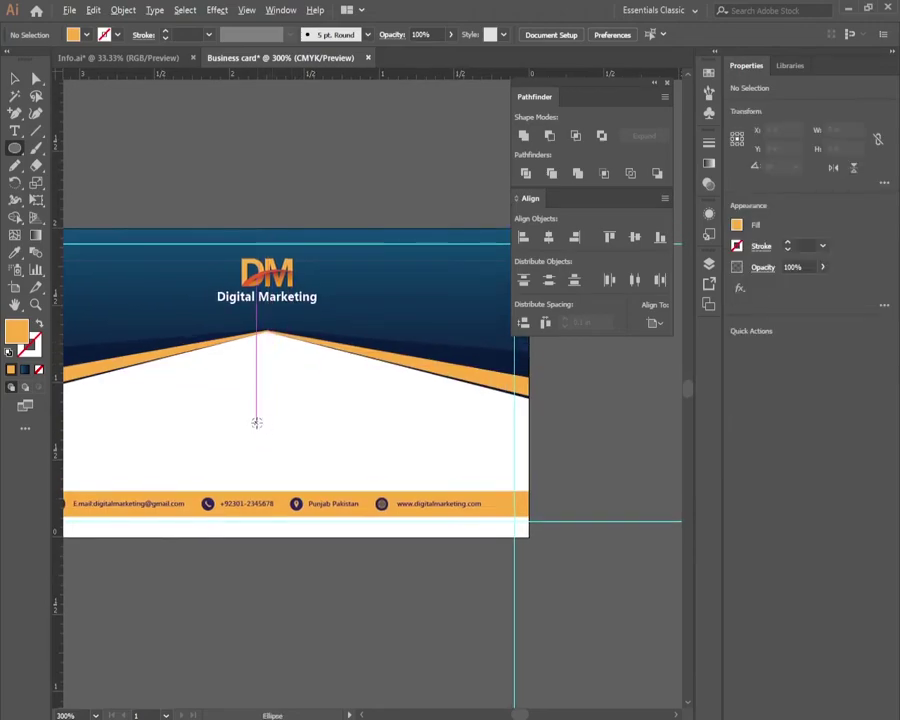
mouse_move(271, 437)
left_mouse_down()
mouse_move(305, 434)
mouse_move(156, 430)
left_mouse_up()
key("v")
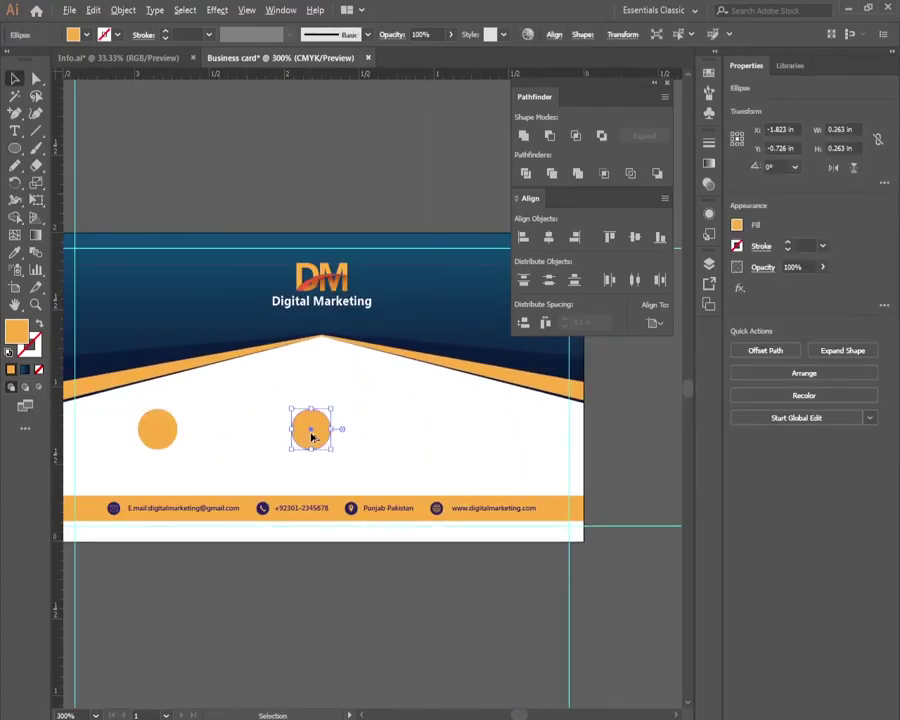
left_click_drag(310, 430, 406, 430, "alt")
key("ctrl+g")
mouse_move(120, 395)
left_mouse_down()
mouse_move(490, 462)
mouse_move(379, 331)
left_mouse_up()
key("ctrl+shift+a")
Step: Give the left circle a diagonal dark blue gradient fill
scroll(379, 331, "up", 3)
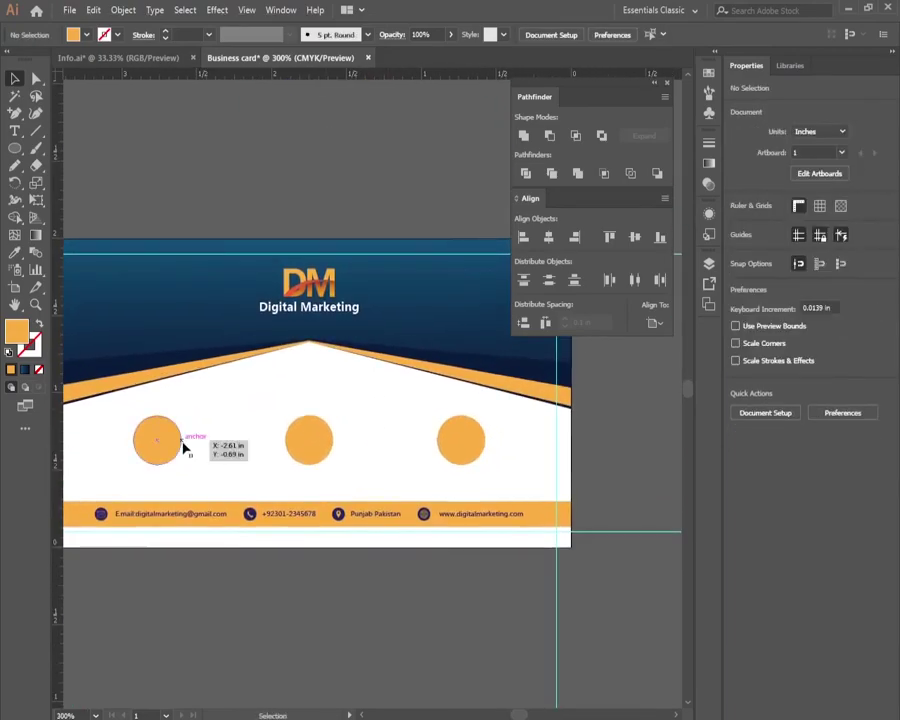
double_click(171, 422)
key("ctrl+plus")
key("ctrl+plus")
key("ctrl+plus")
key("g")
left_click(237, 432)
left_click_drag(175, 377, 285, 506)
Step: Colour the circles: blue gradient left, red gradient middle, solid blue right
left_click_drag(334, 544, 136, 360)
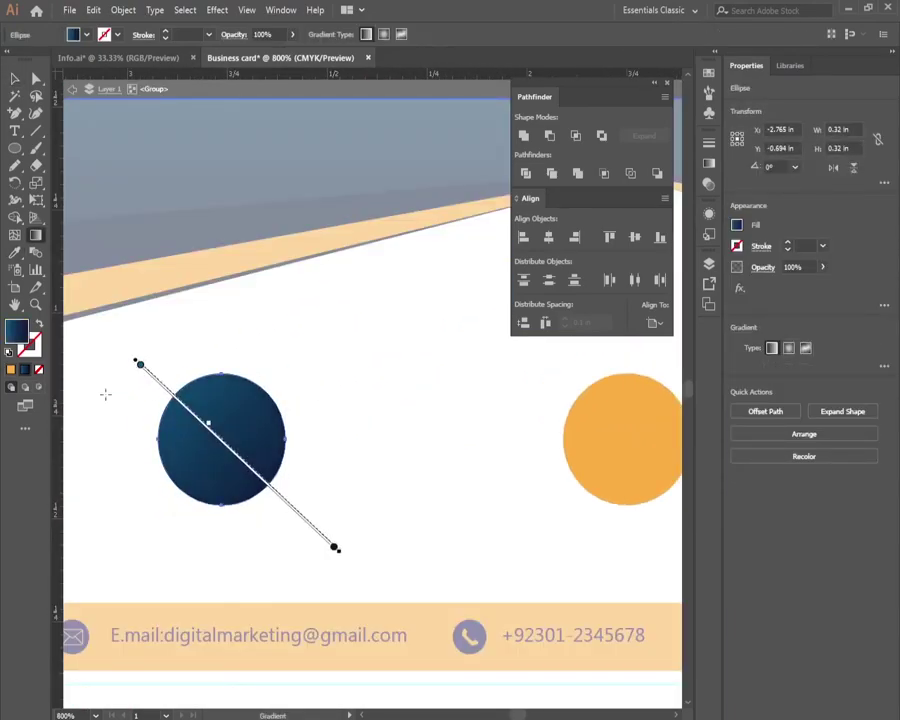
double_click(140, 364)
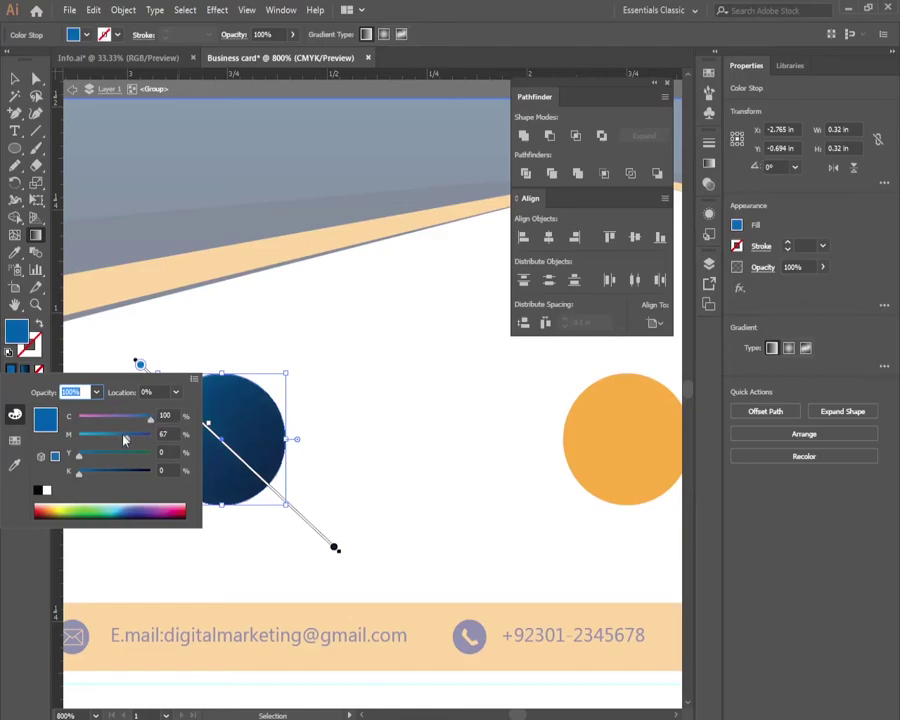
double_click(334, 547)
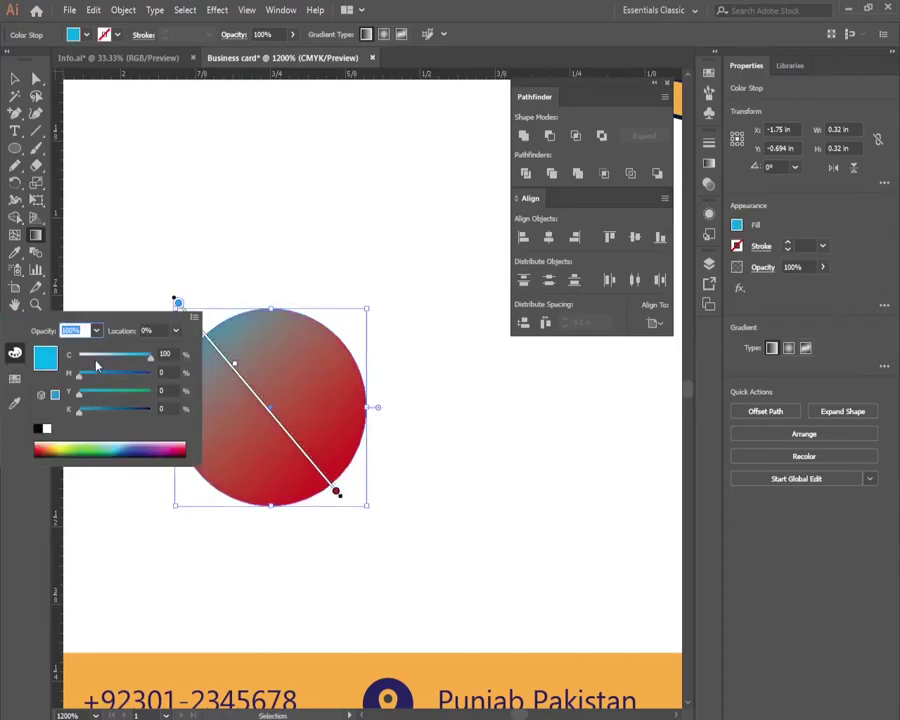
double_click(336, 491)
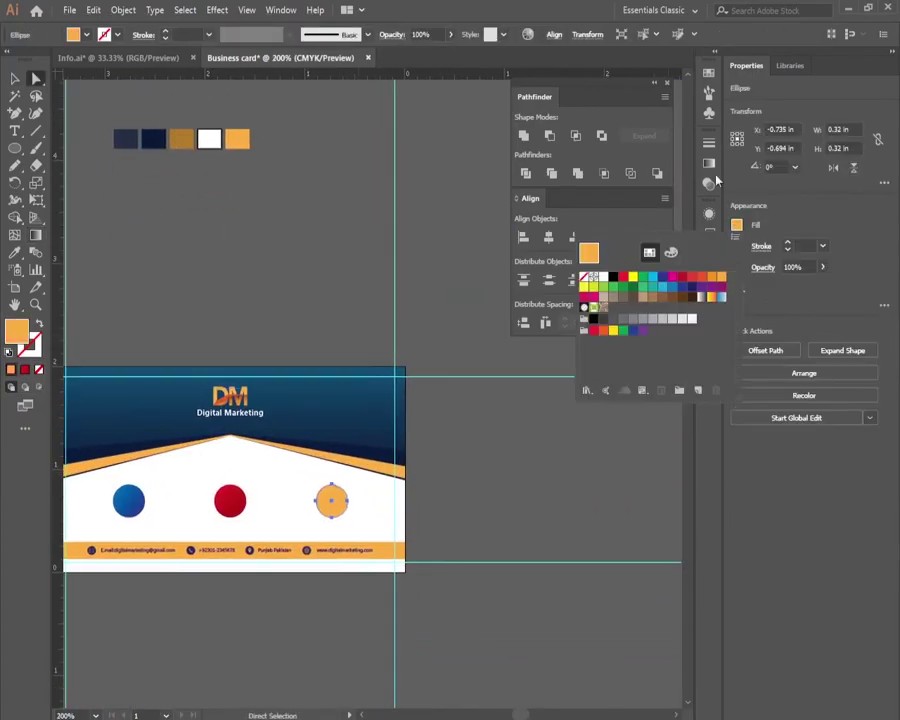
left_click(660, 276)
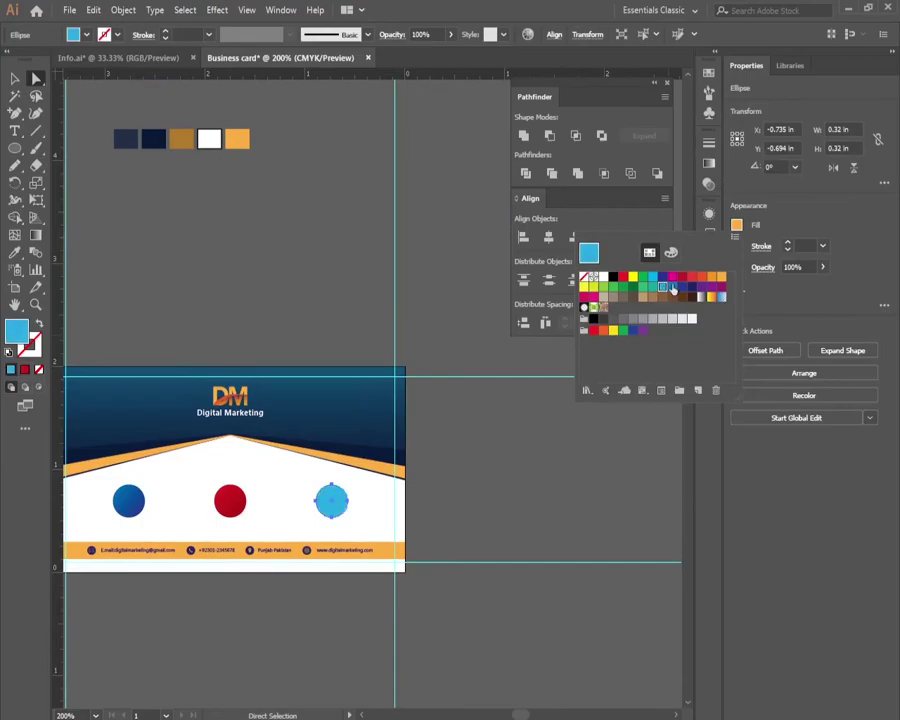
left_click(426, 288)
scroll(444, 364, "up", 3)
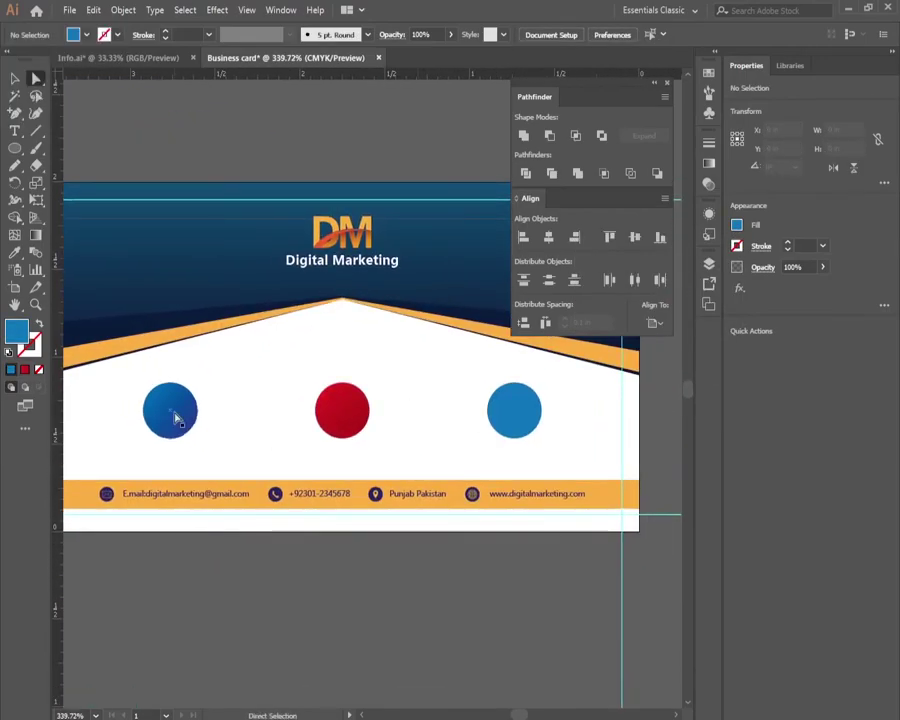
Step: Type a letter 'f' as a new text object below the card
key("t")
left_click(216, 515)
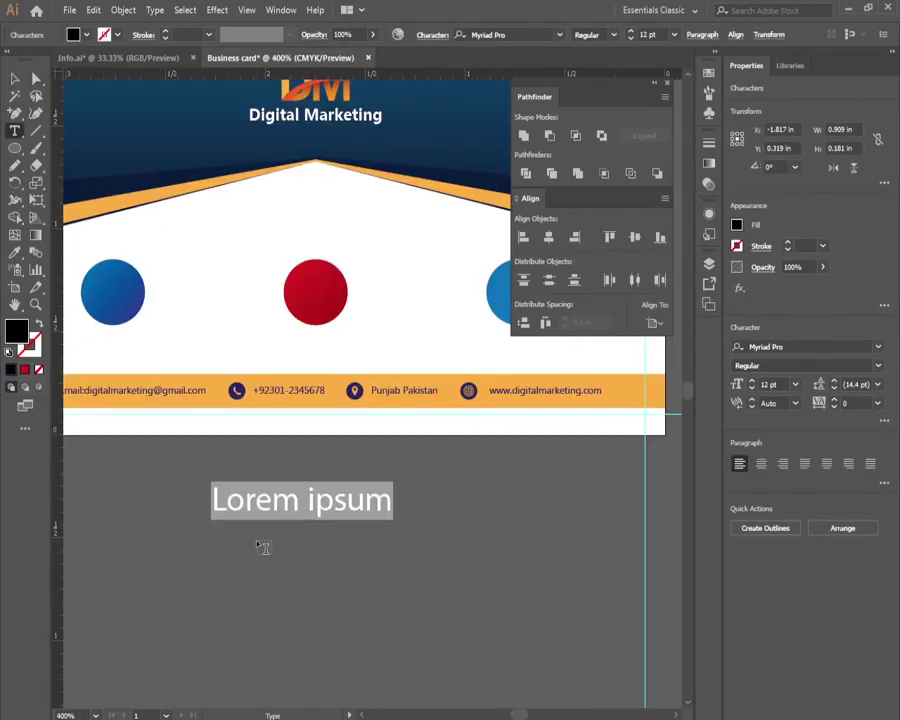
type("f")
key("Escape")
key("ctrl+equal")
key("ctrl+equal")
Step: Set the f's font to Kalinga Bold
left_click(765, 346)
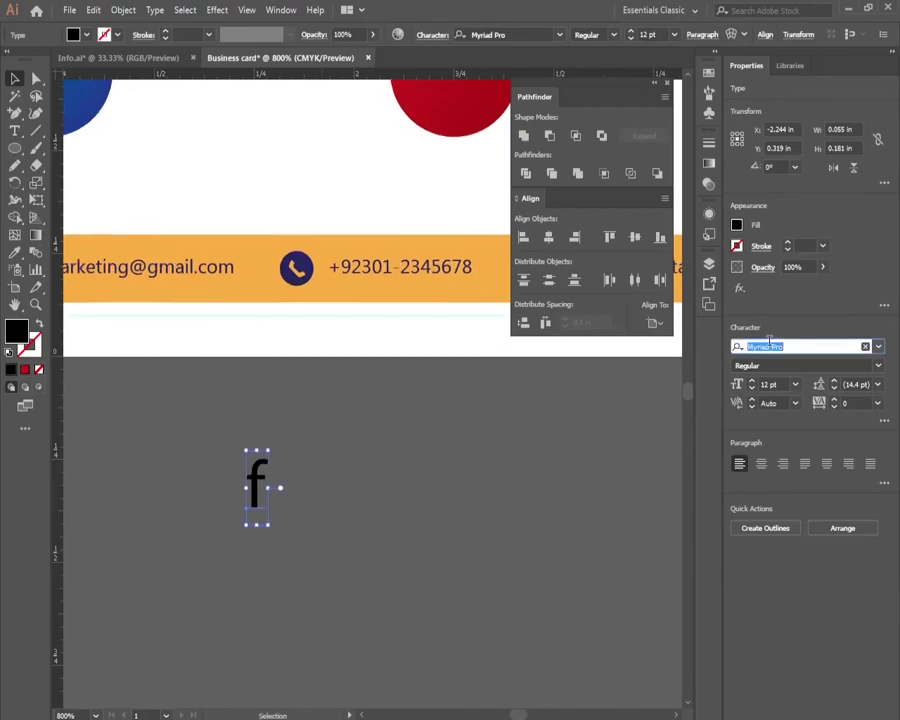
type("kal")
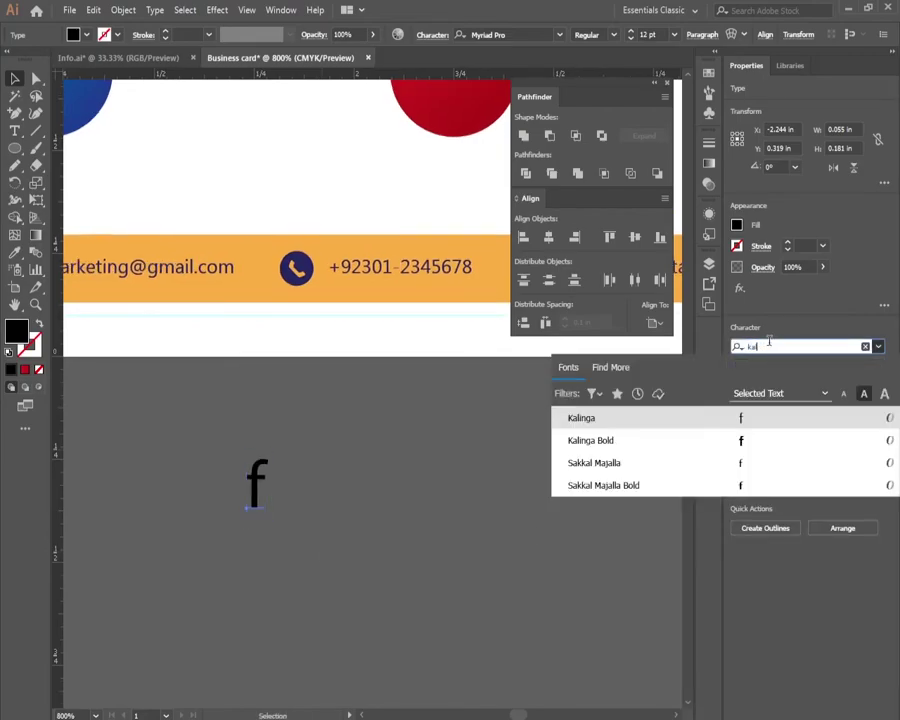
key("Down")
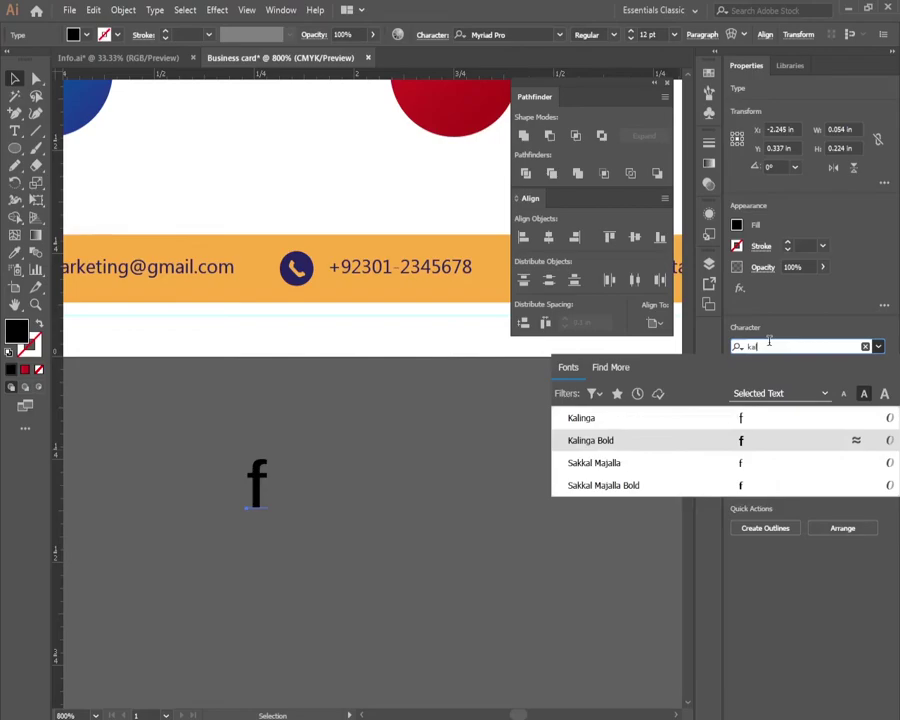
key("Down")
key("Down")
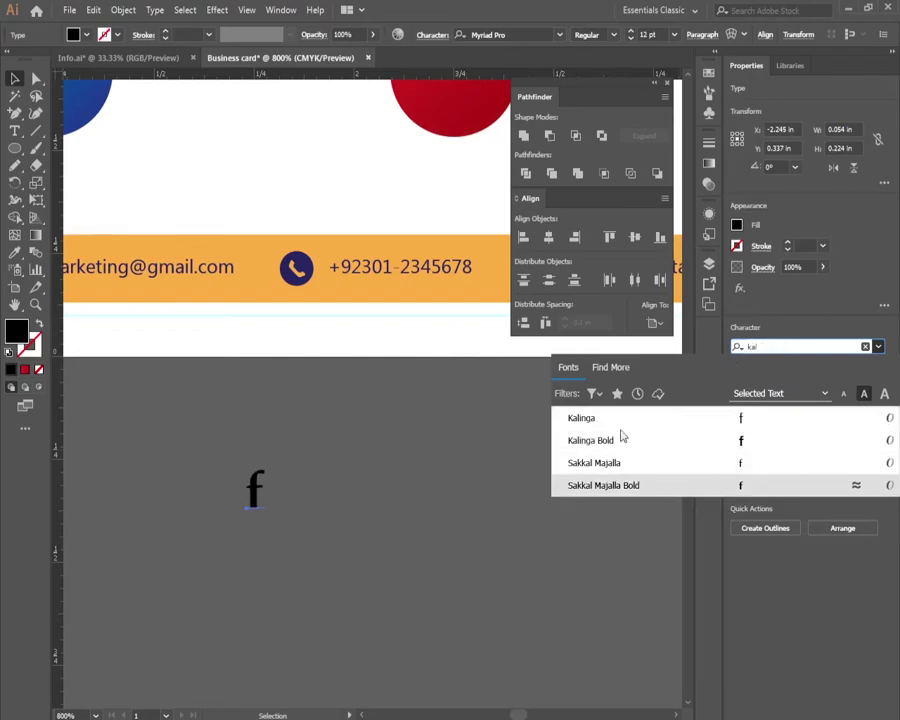
left_click(464, 494)
left_click_drag(364, 436, 252, 520)
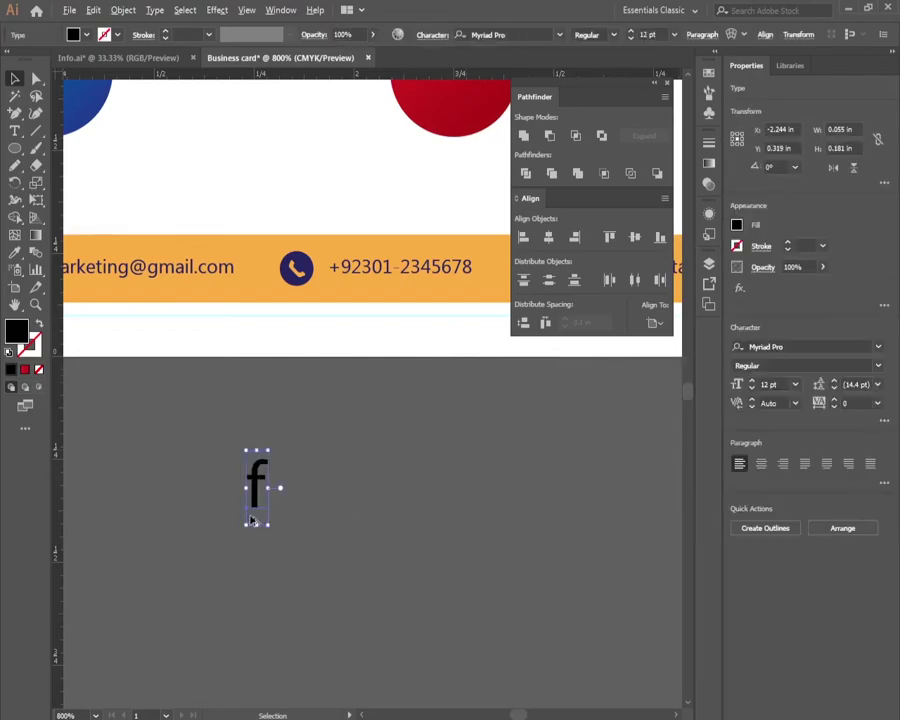
scroll(252, 520, "up", 2)
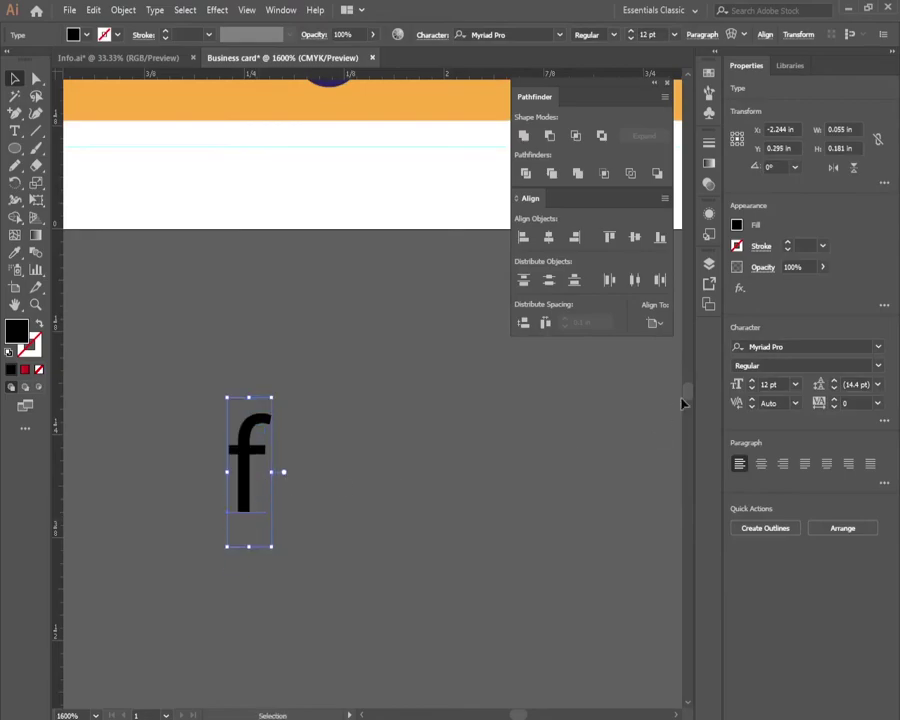
left_click(753, 347)
type("k")
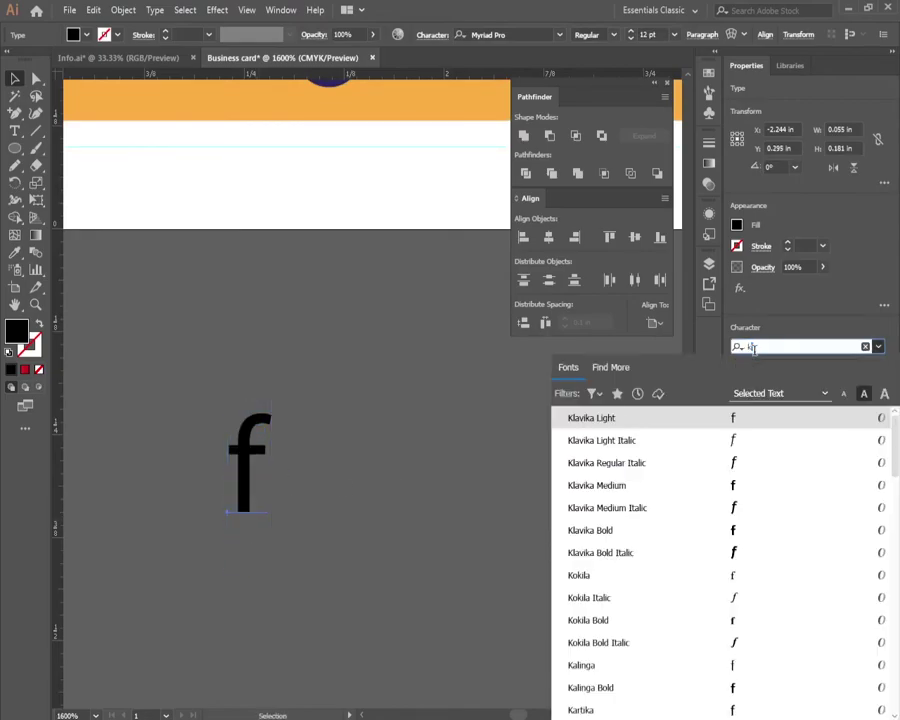
type("al")
key("Down")
key("Return")
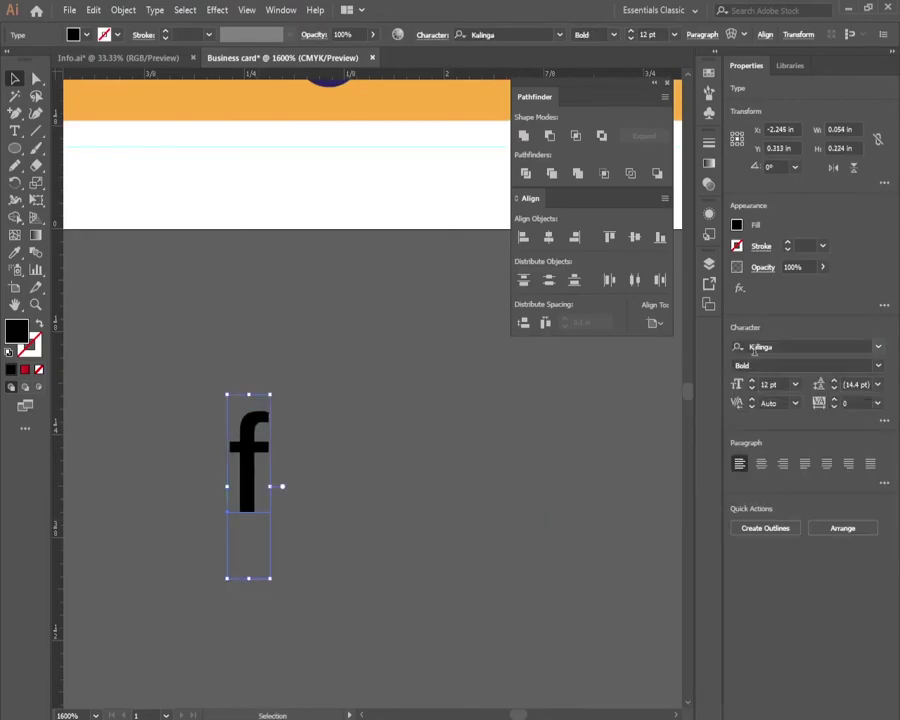
Step: Convert the f to outlines and place it over the blue gradient circle
key("ctrl+shift+o")
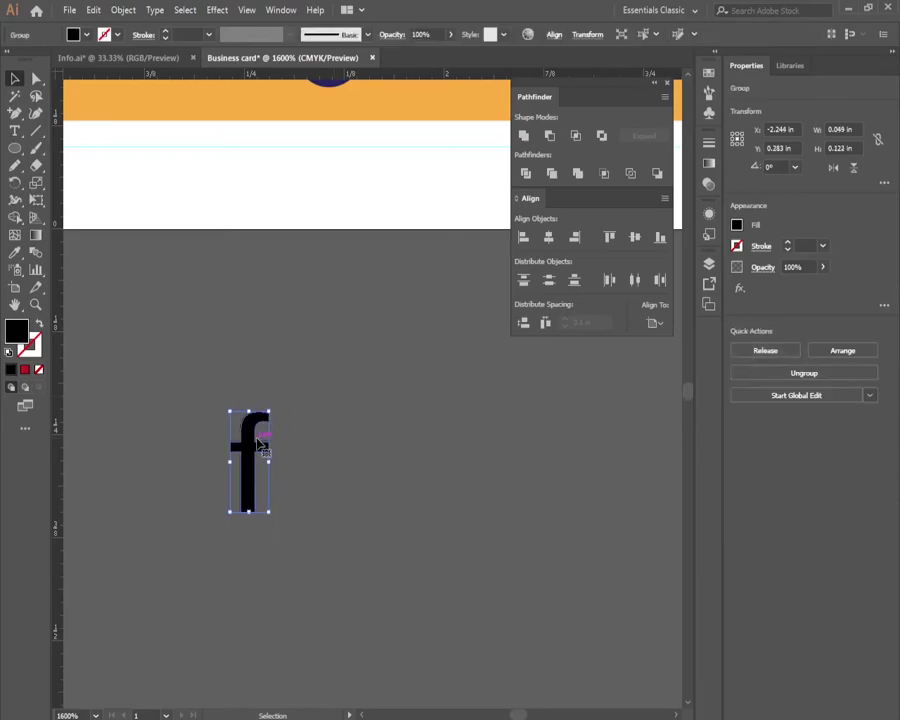
key("ctrl+shift+a")
scroll(257, 442, "up", 3)
scroll(268, 454, "up", 3)
scroll(293, 510, "up", 3)
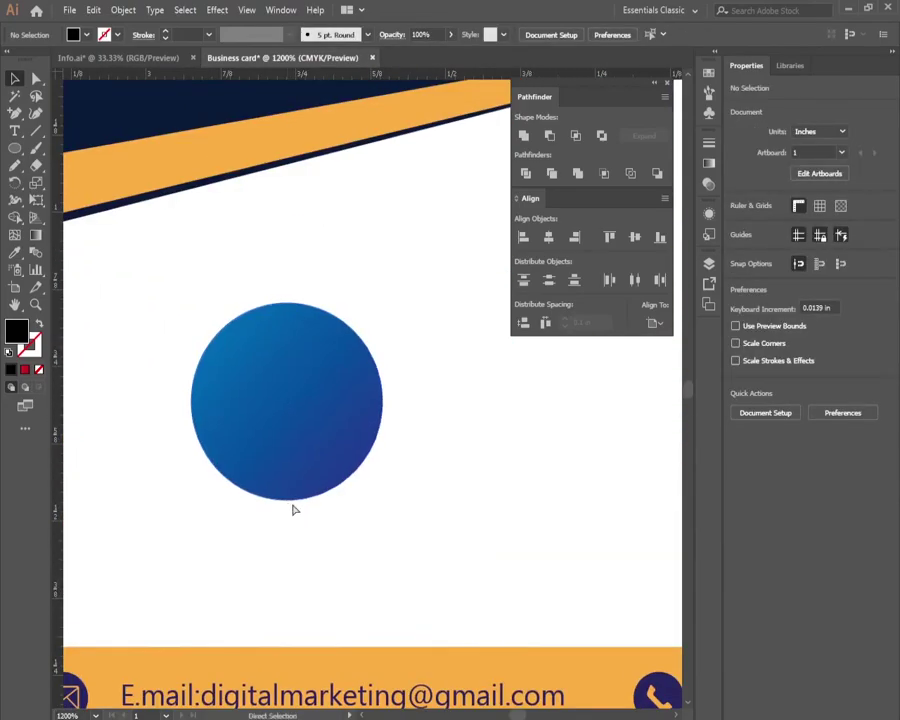
left_click_drag(372, 516, 290, 556)
Step: Fill the f white with the Eyedropper and size it to fit the circle
left_click_drag(200, 600, 505, 175)
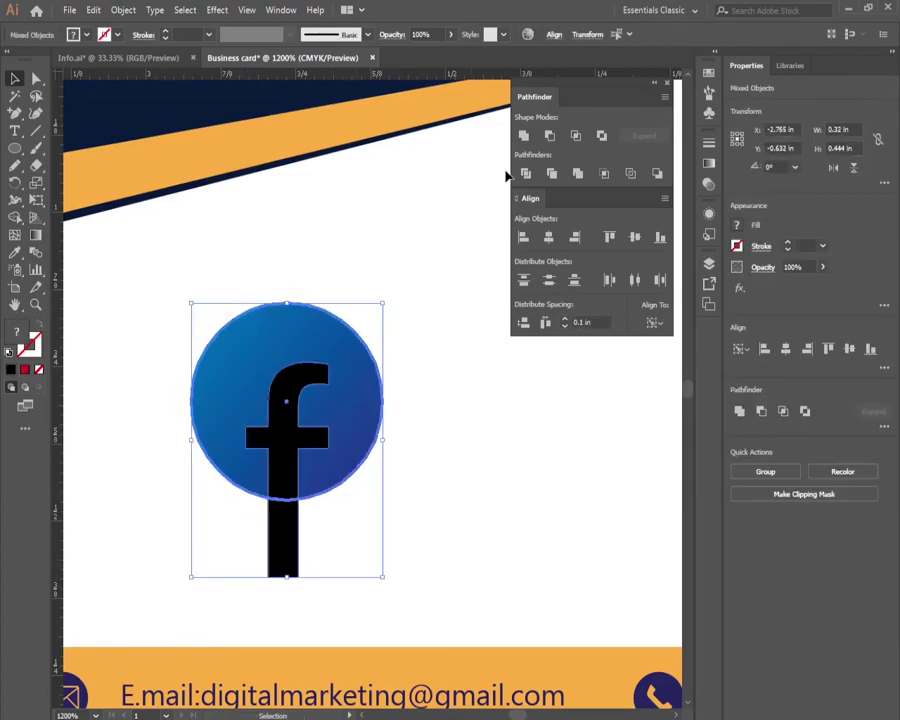
key("i")
left_click(320, 510)
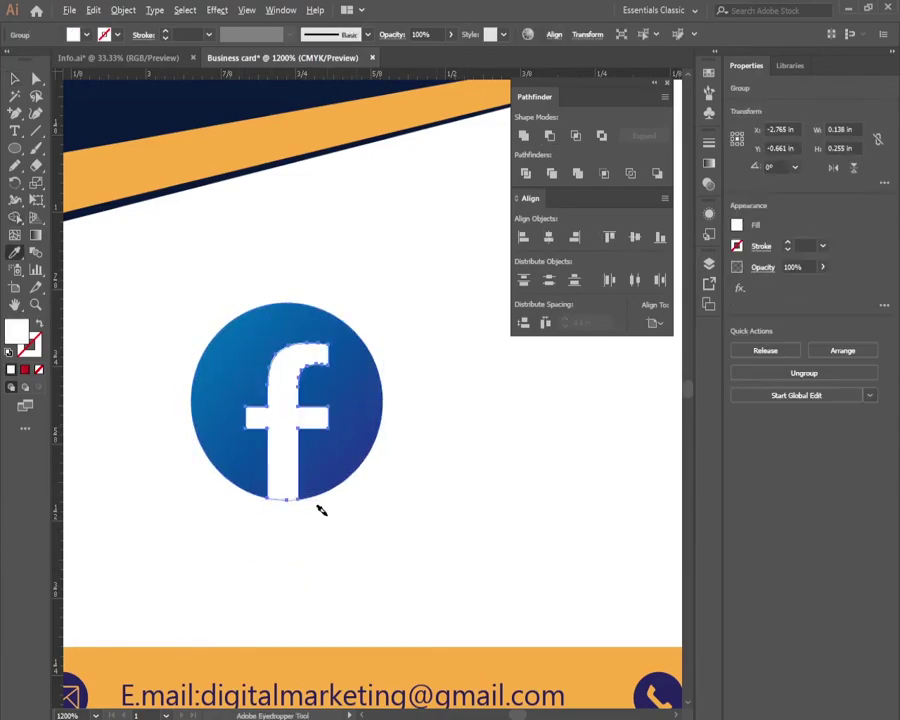
scroll(338, 527, "down", 3)
key("v")
left_click(340, 516)
scroll(290, 516, "down", 3)
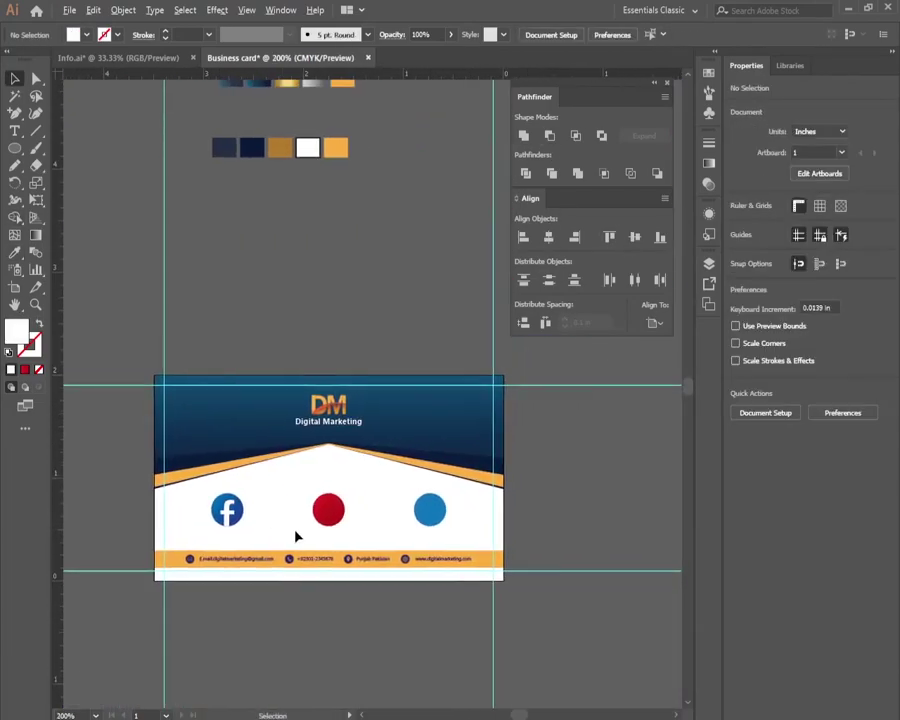
scroll(296, 537, "up", 2)
Step: Type 'You Tube' below the card in Alternate Gothic No2 D
left_click_drag(302, 538, 284, 338)
key("t")
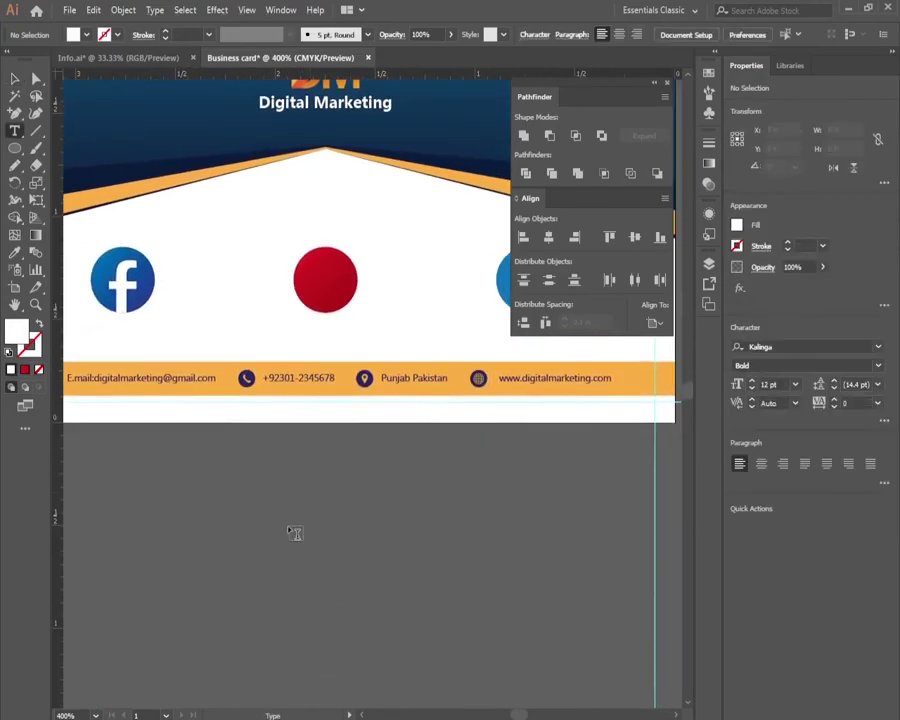
left_click(292, 502)
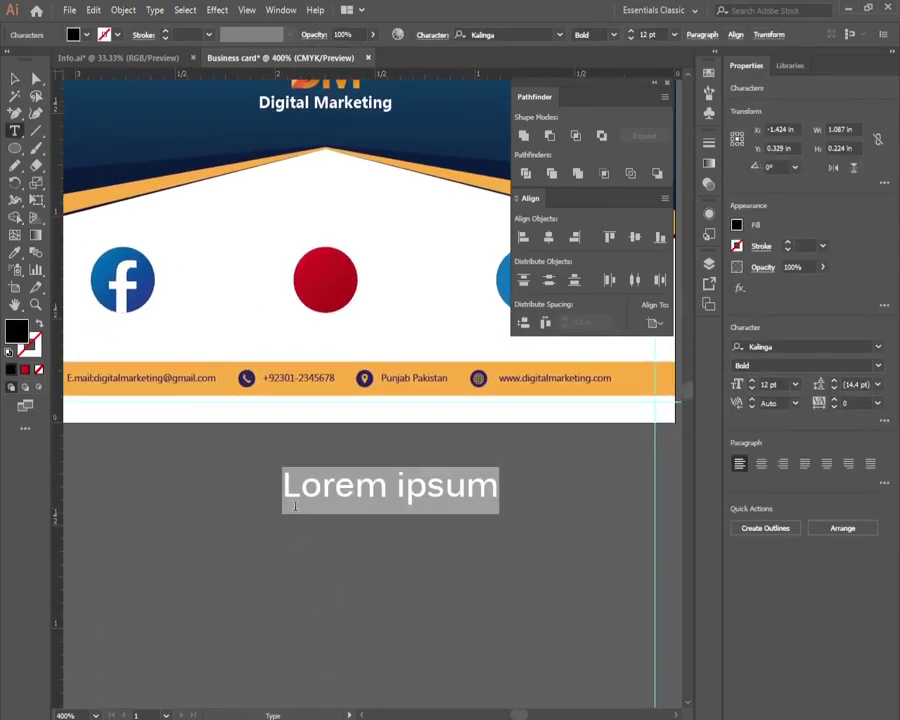
type("Yo")
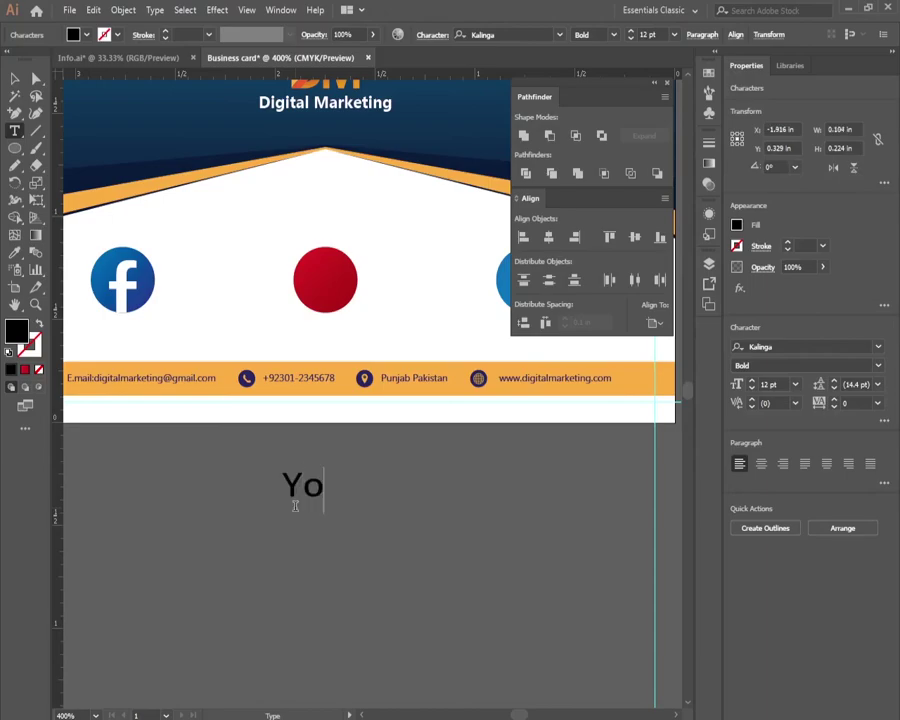
type("u Tube")
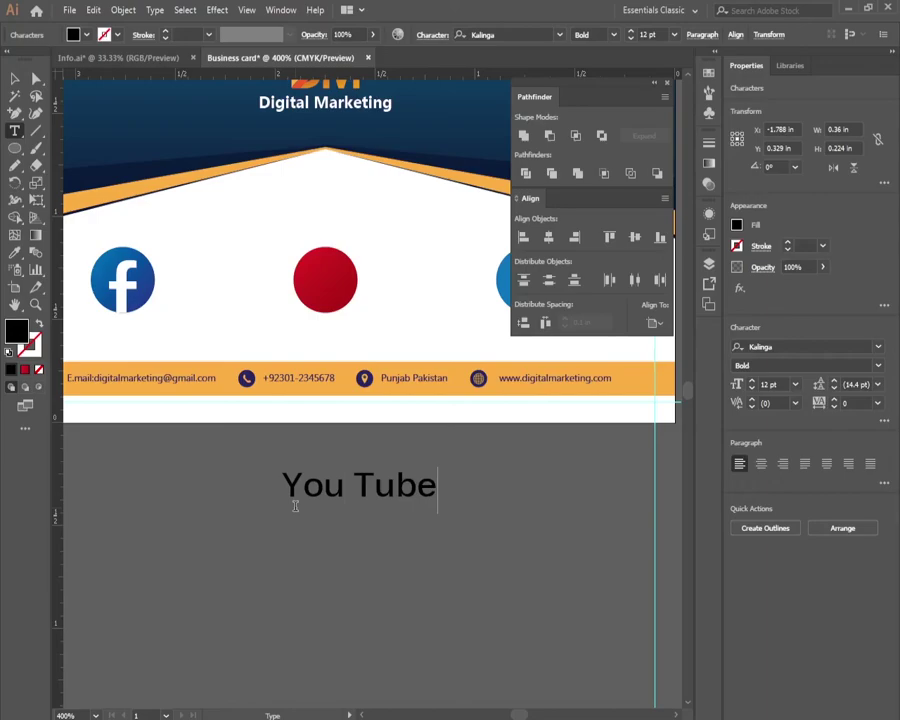
key("Escape")
left_click(819, 347)
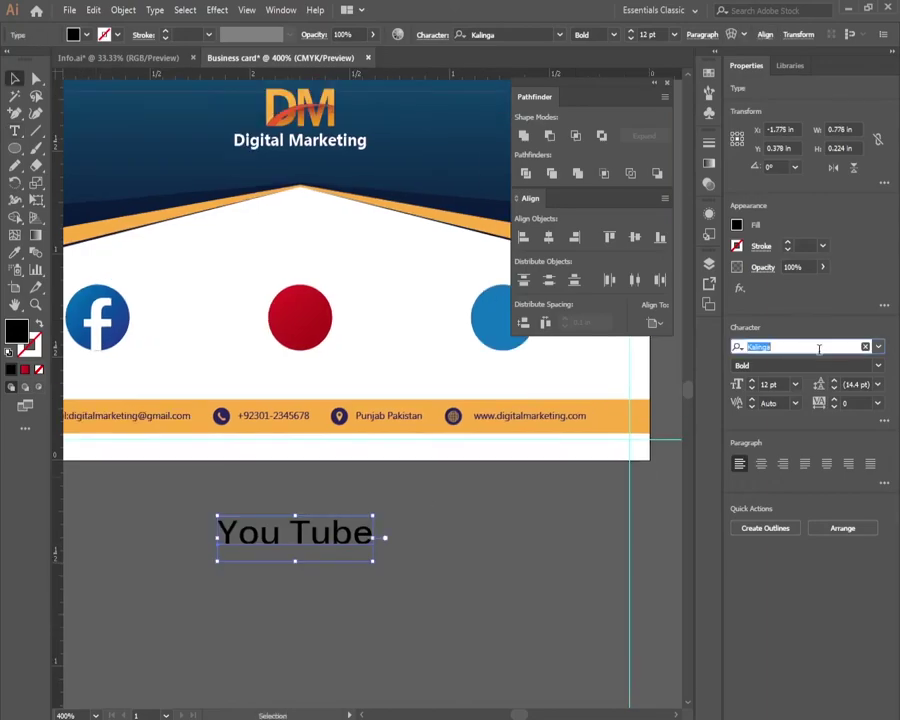
type("a")
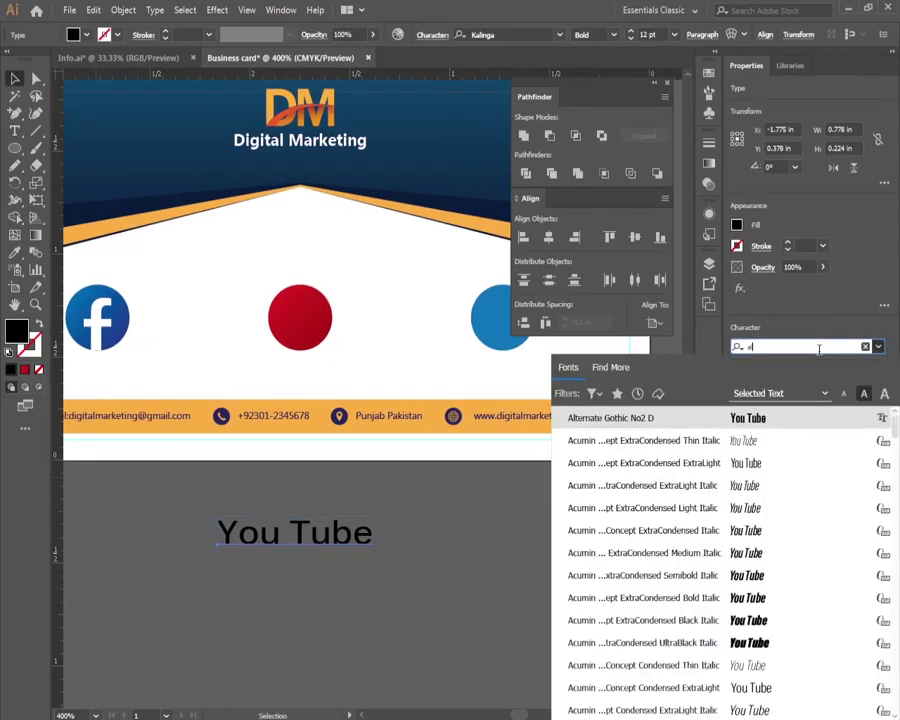
key("Return")
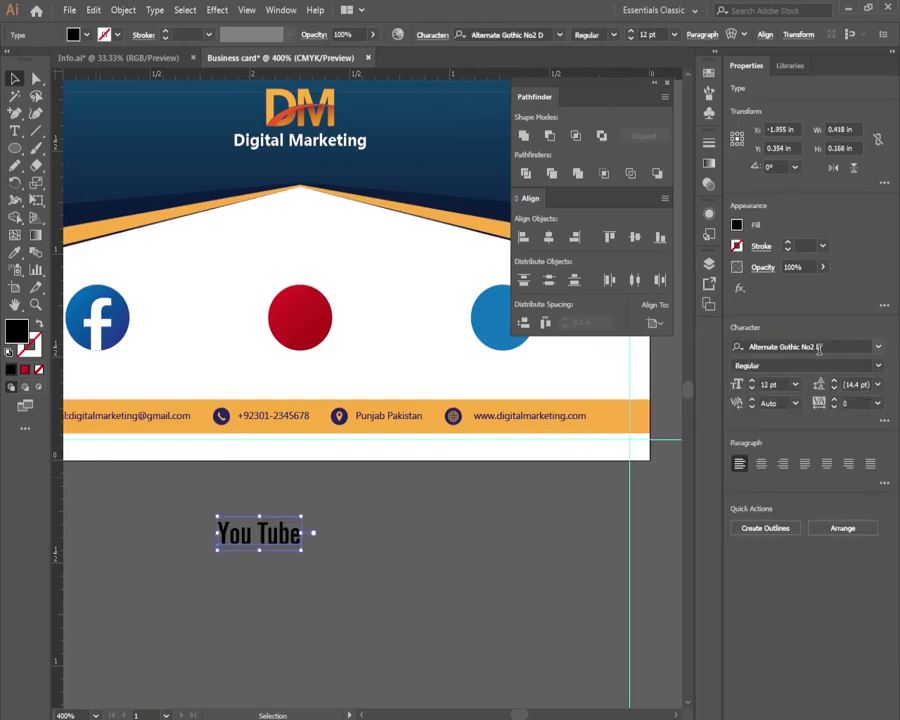
Step: Outline the lettering and stack 'You' above 'Tube'
key("ctrl+shift+o")
scroll(255, 568, "up", 2)
left_click(355, 505, "ctrl")
left_click(222, 488)
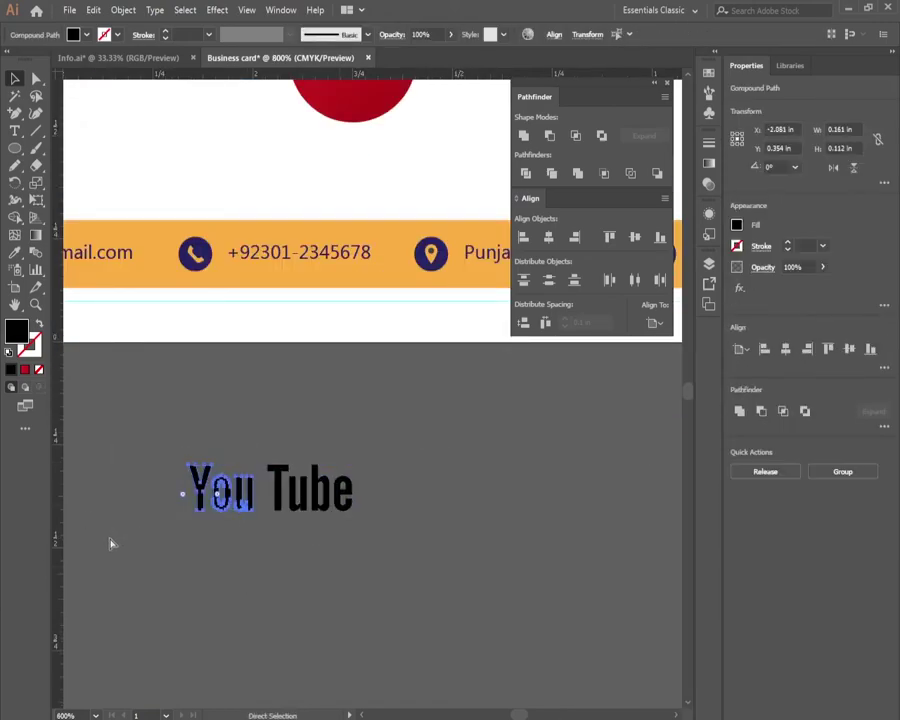
left_click_drag(222, 488, 312, 433)
left_click(660, 430)
left_click(312, 460)
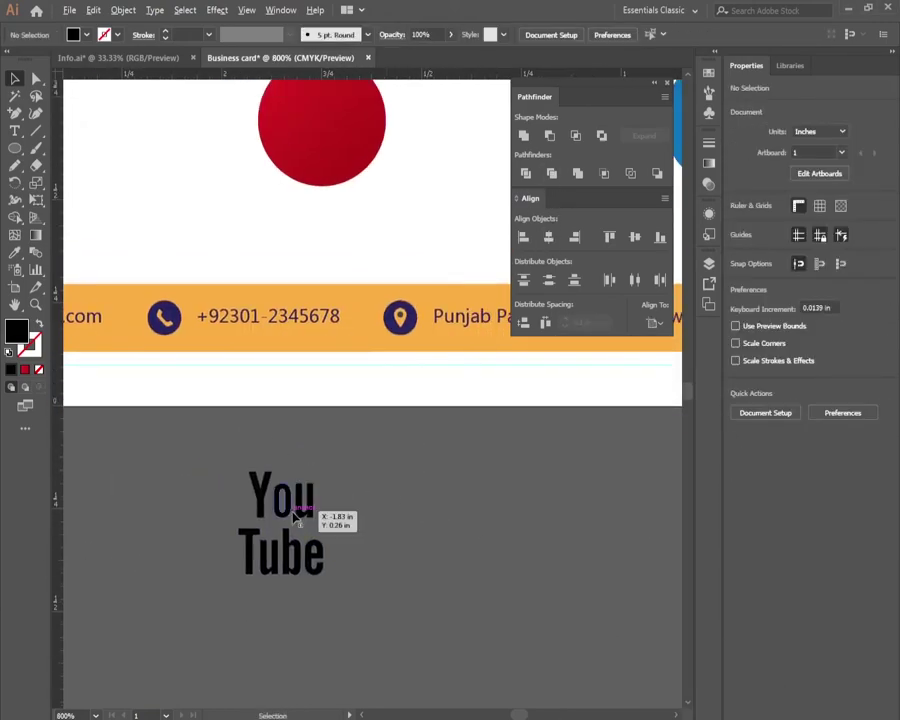
Step: Group the stacked lettering, centre it on the red circle and fill it white
scroll(218, 640, "up", 2)
key("ctrl+x")
scroll(287, 422, "up", 10)
key("ctrl+v")
left_click_drag(355, 451, 290, 424)
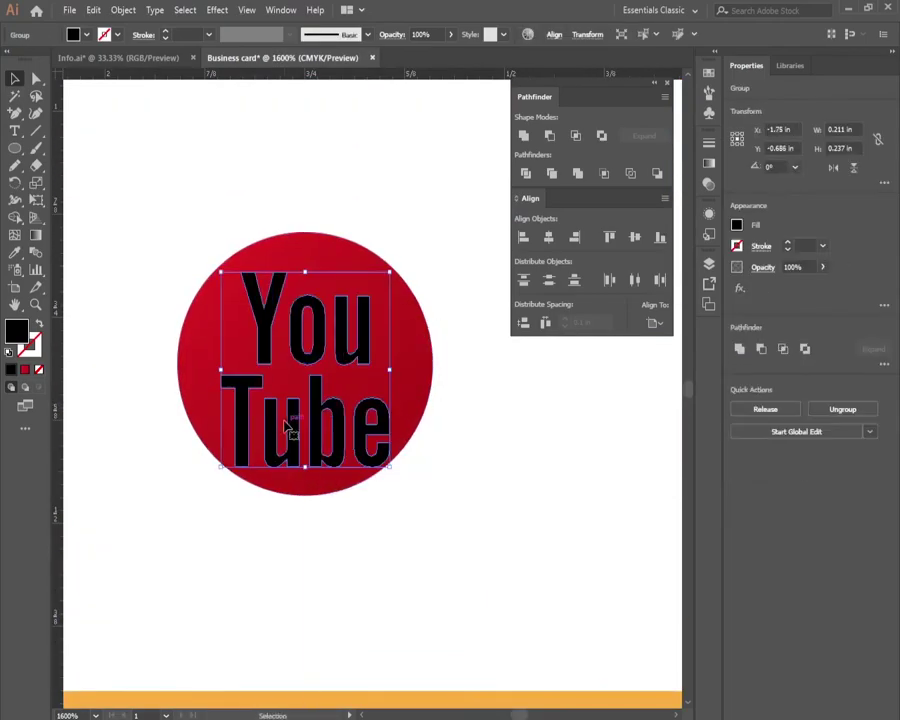
left_click(330, 380, "shift")
left_click(378, 268)
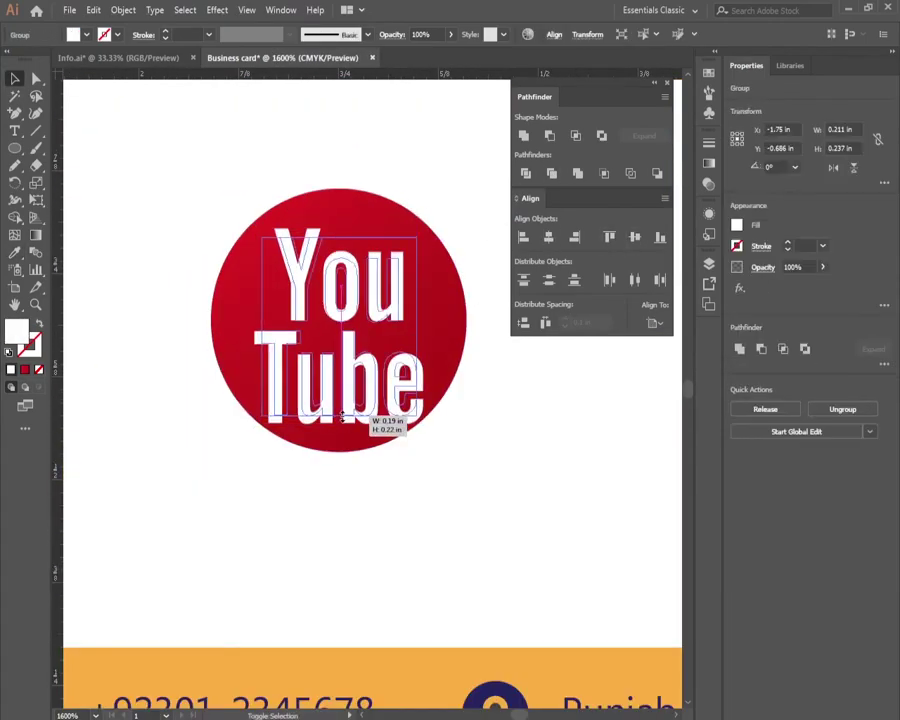
scroll(376, 418, "down", 3)
scroll(382, 446, "up", 1)
mouse_move(296, 467)
left_mouse_down()
mouse_move(346, 452)
mouse_move(211, 466)
left_mouse_up()
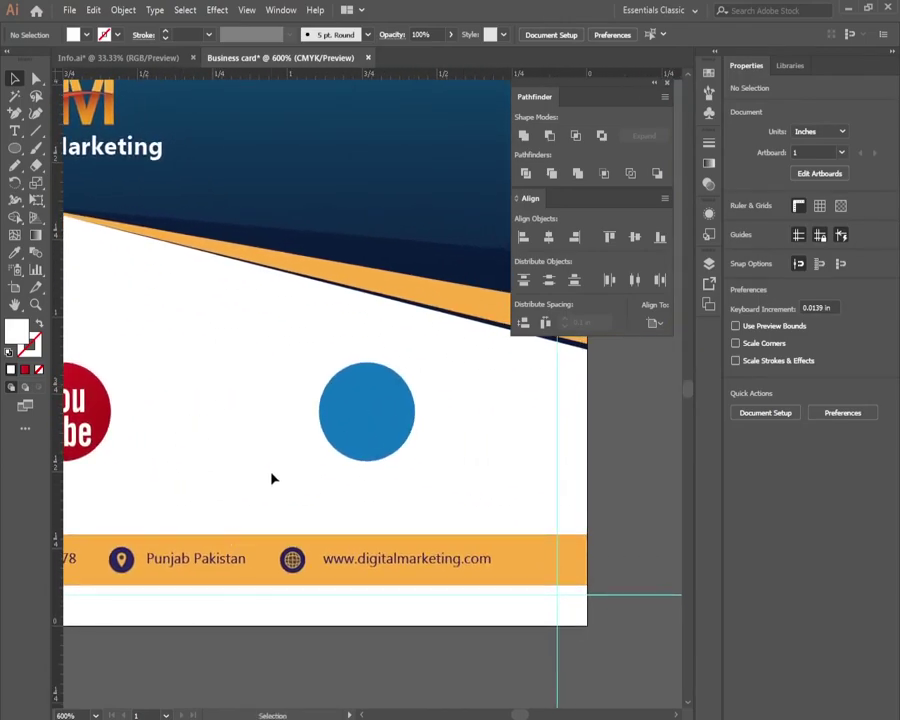
Step: Copy the Twitter image from Info.ai and paste it into the card
key("ctrl+Tab")
left_click(389, 592)
key("ctrl+Tab")
key("ctrl+minus")
key("ctrl+minus")
key("ctrl+minus")
key("ctrl+v")
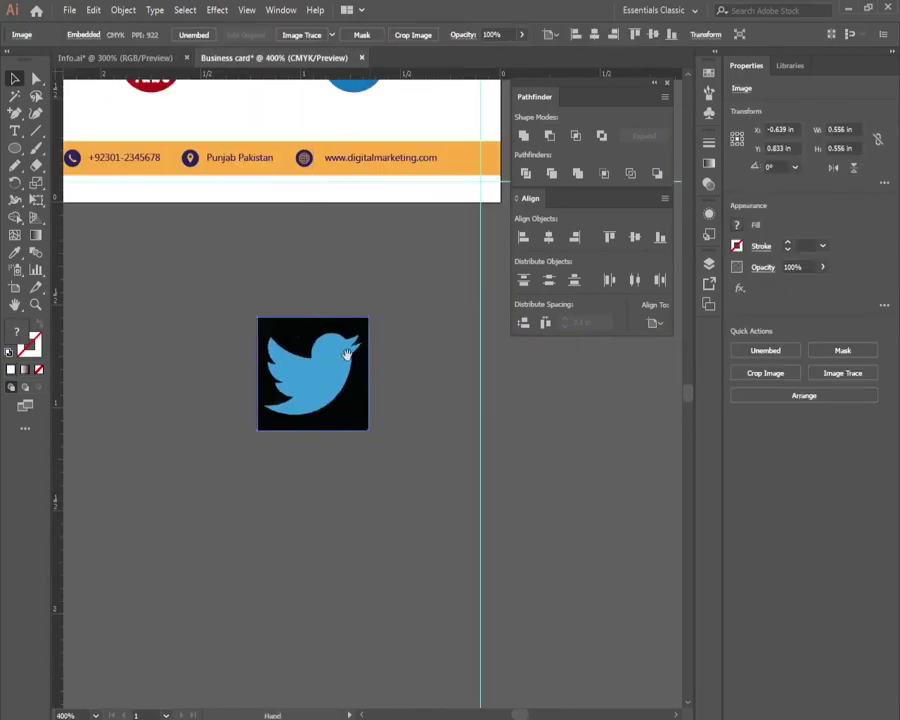
Step: Image Trace the bird with Sketched Art, expand it, and cut away its background
left_click(798, 372)
left_click(745, 542)
left_click(804, 400)
key("ctrl+plus")
mouse_move(181, 297)
left_mouse_down()
mouse_move(245, 372)
mouse_move(392, 502)
left_mouse_up()
key("ctrl+a")
key("ctrl+minus")
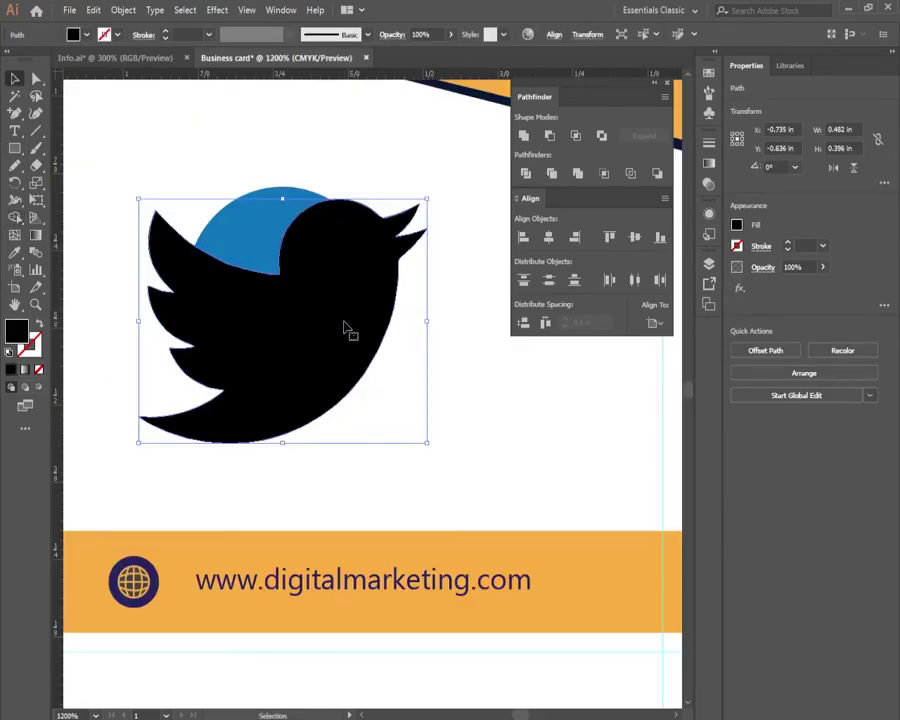
Step: Scale the white bird down to sit centred on the solid blue circle
left_click_drag(424, 440, 360, 396)
key("ctrl+plus")
key("ctrl+plus")
key("ctrl+minus")
key("ctrl+minus")
key("ctrl+minus")
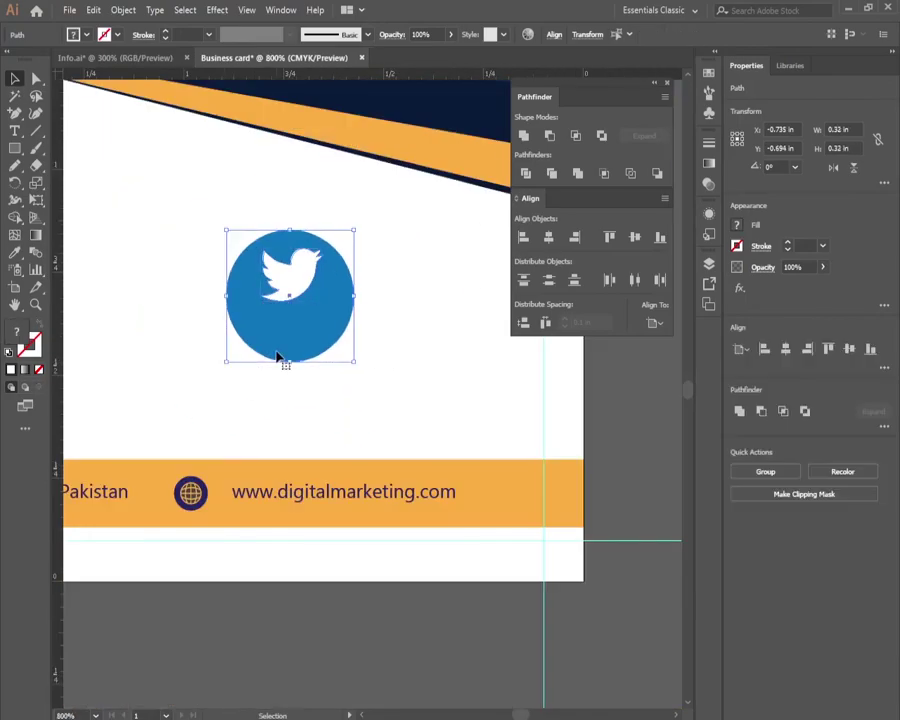
key("ctrl+plus")
key("ctrl+plus")
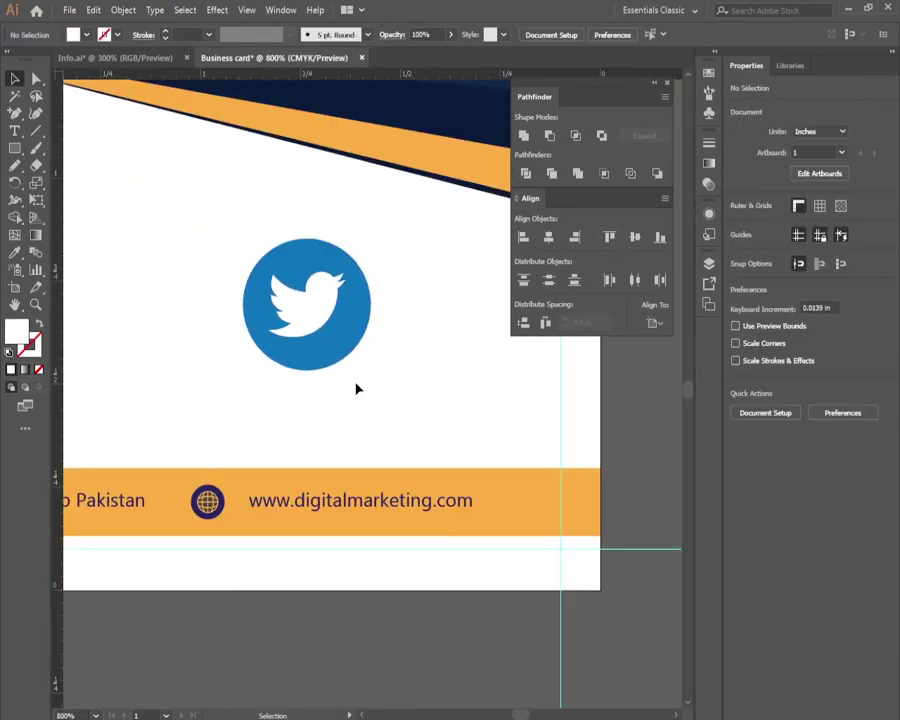
scroll(320, 385, "up", 2)
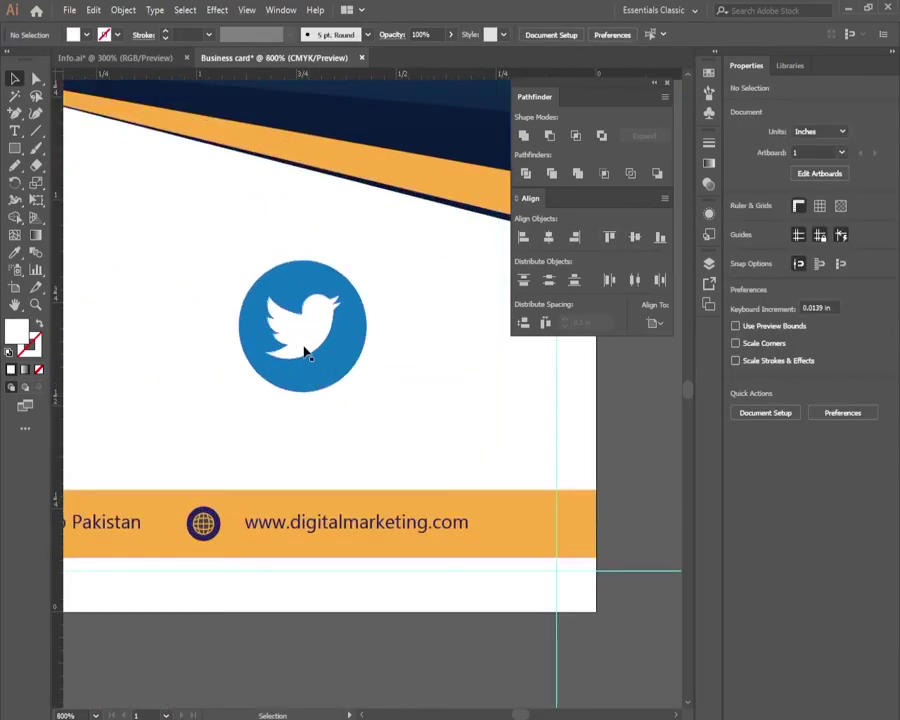
left_click(310, 342)
left_click(302, 420)
scroll(300, 422, "down", 1)
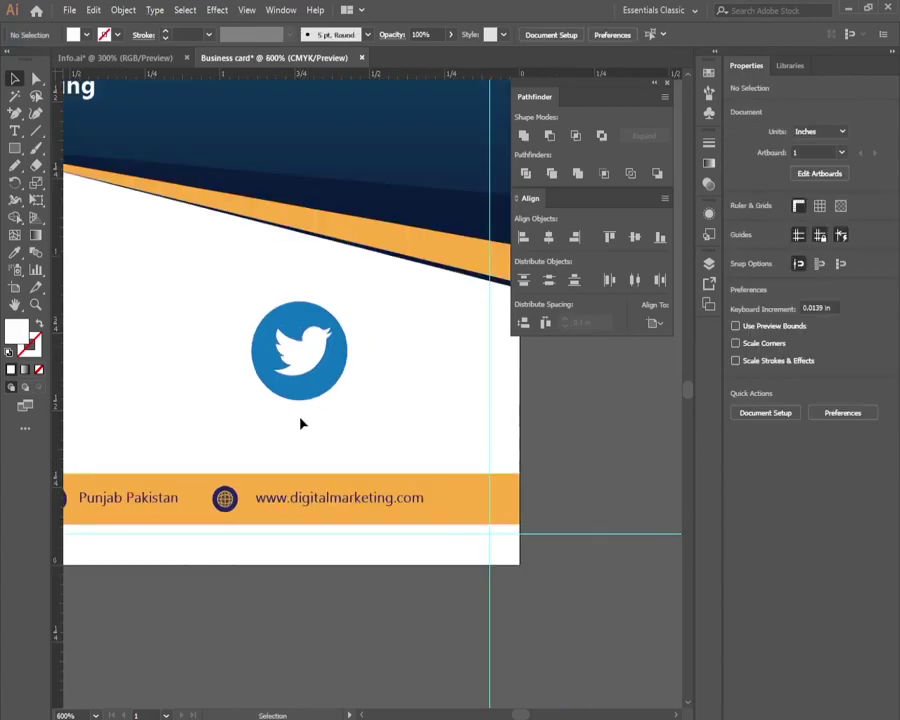
scroll(300, 420, "down", 1)
scroll(344, 432, "down", 1)
scroll(345, 423, "down", 1)
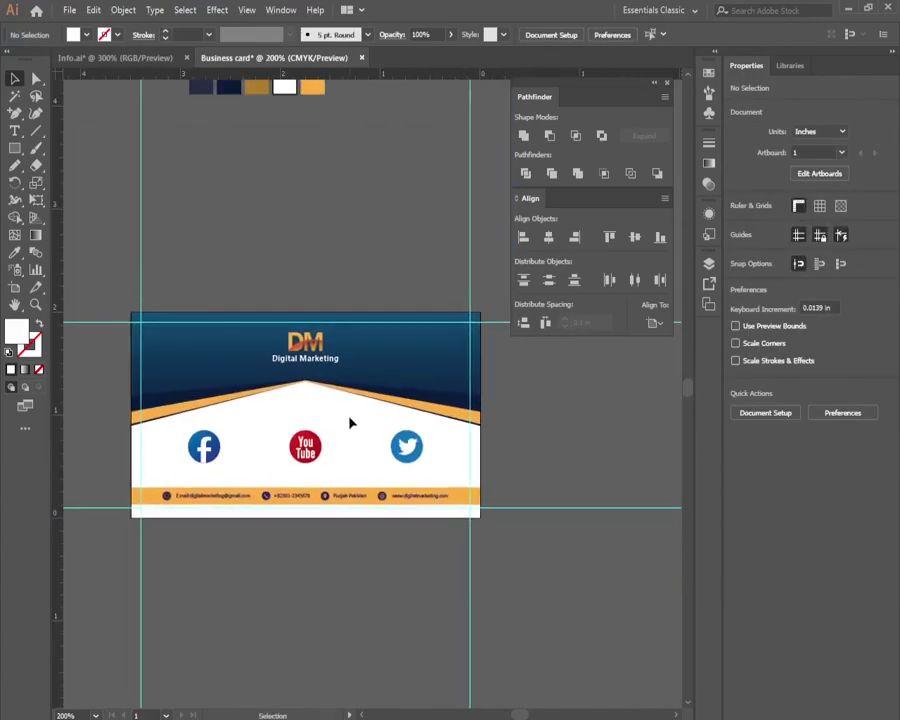
Step: Preview the finished business card in Full Screen Mode, fitted to the window
key("f")
key("f")
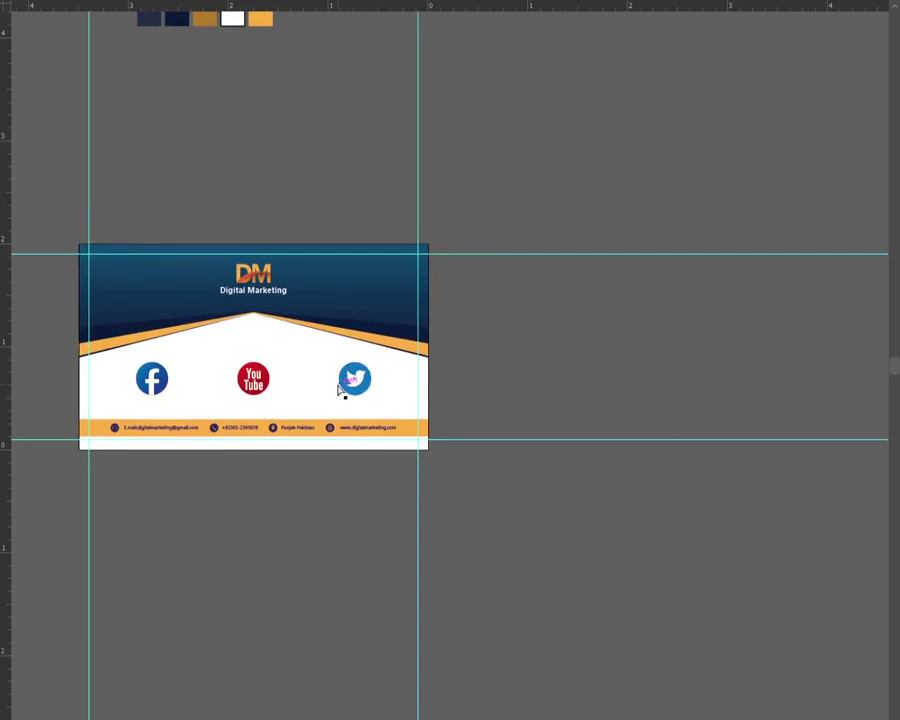
key("ctrl+0")
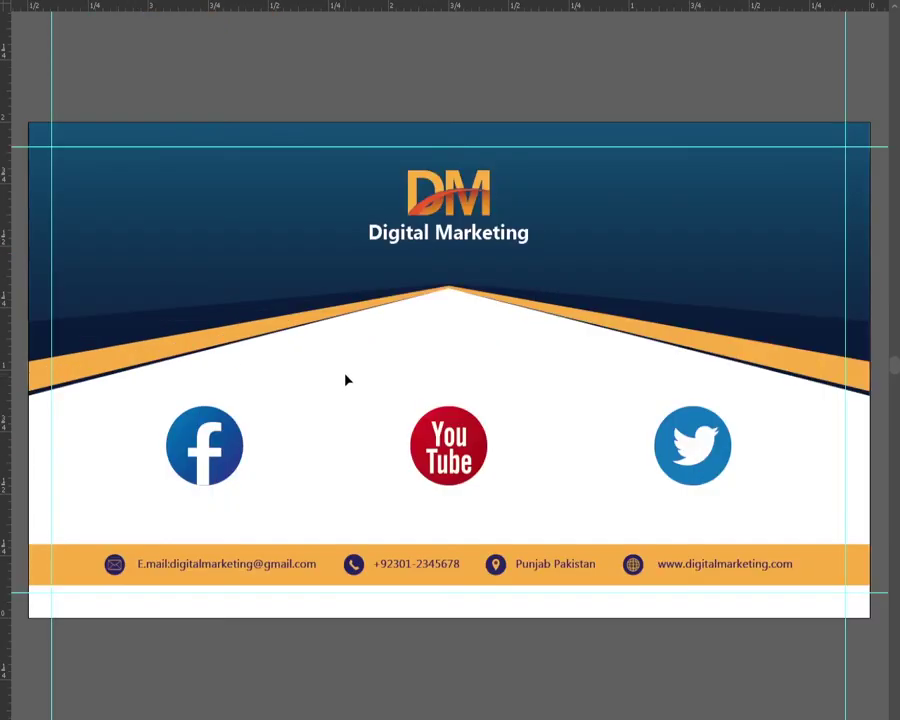